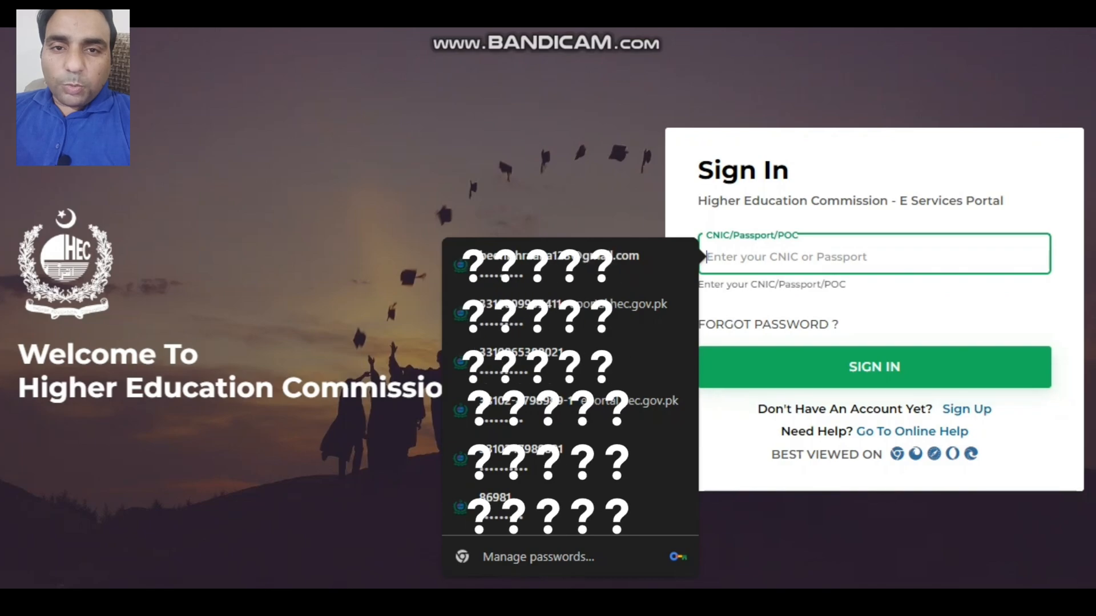
Step: Go from the Sign In page to the Sign Up registration form
click(967, 409)
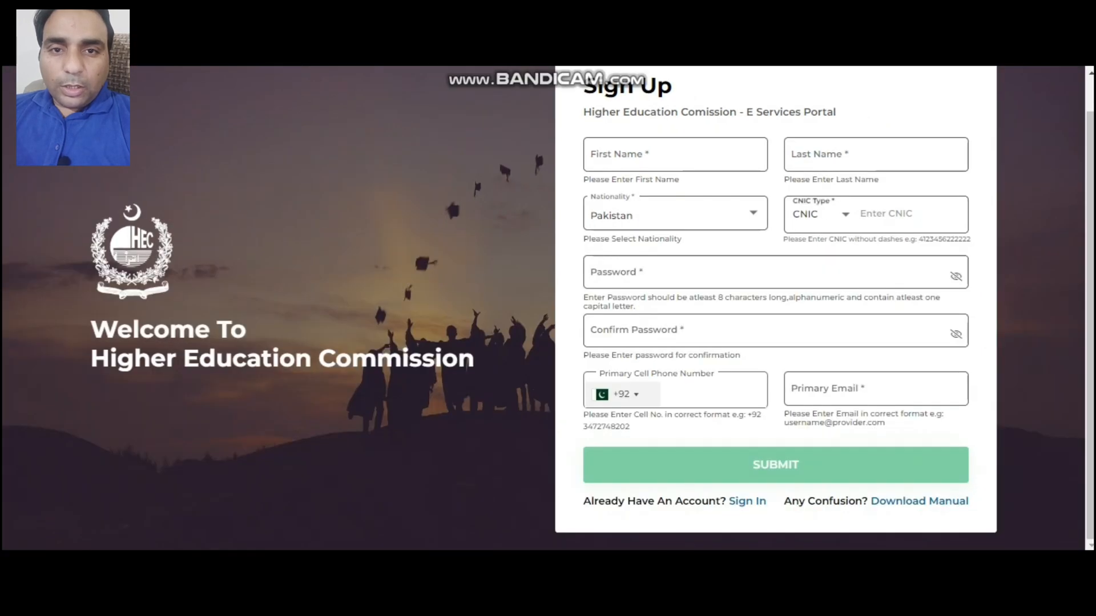
Step: Enter the applicant's first and last name and choose Pakistan as the nationality
click(675, 154)
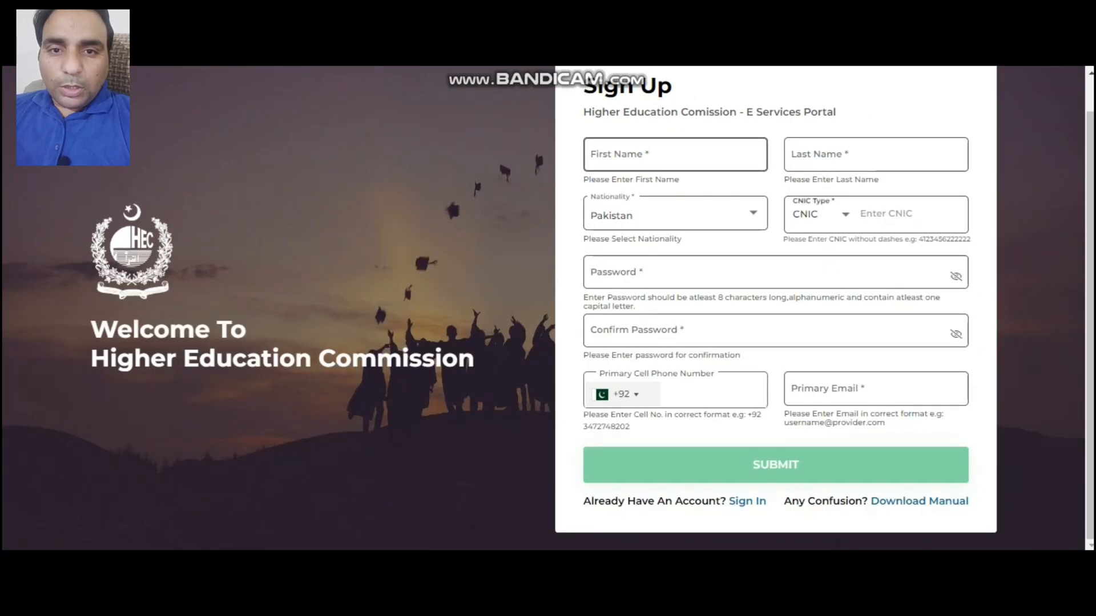
text(demo)
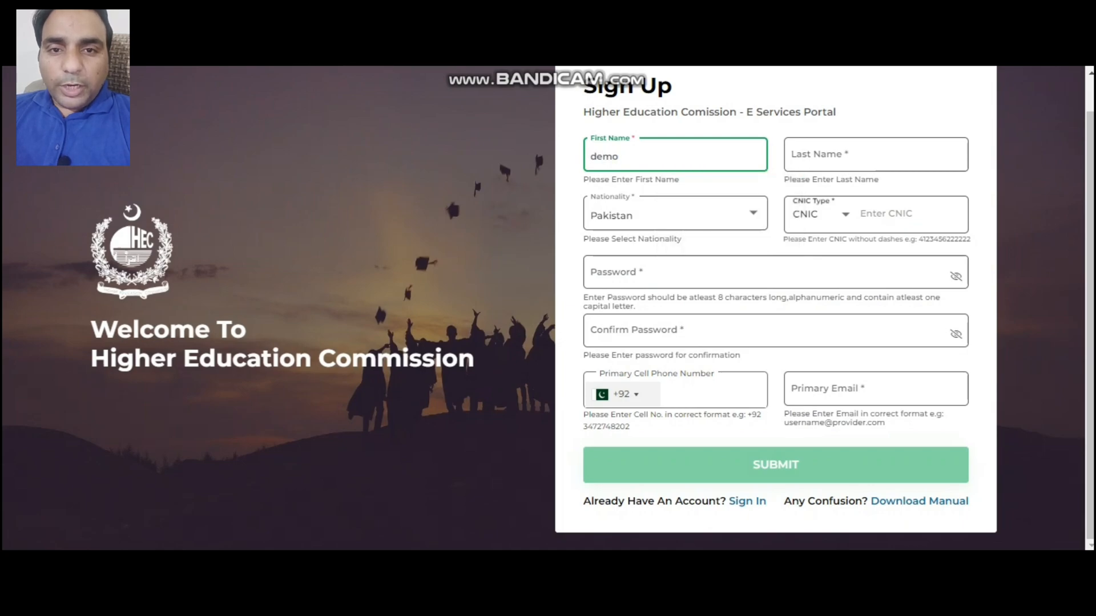
key(Tab)
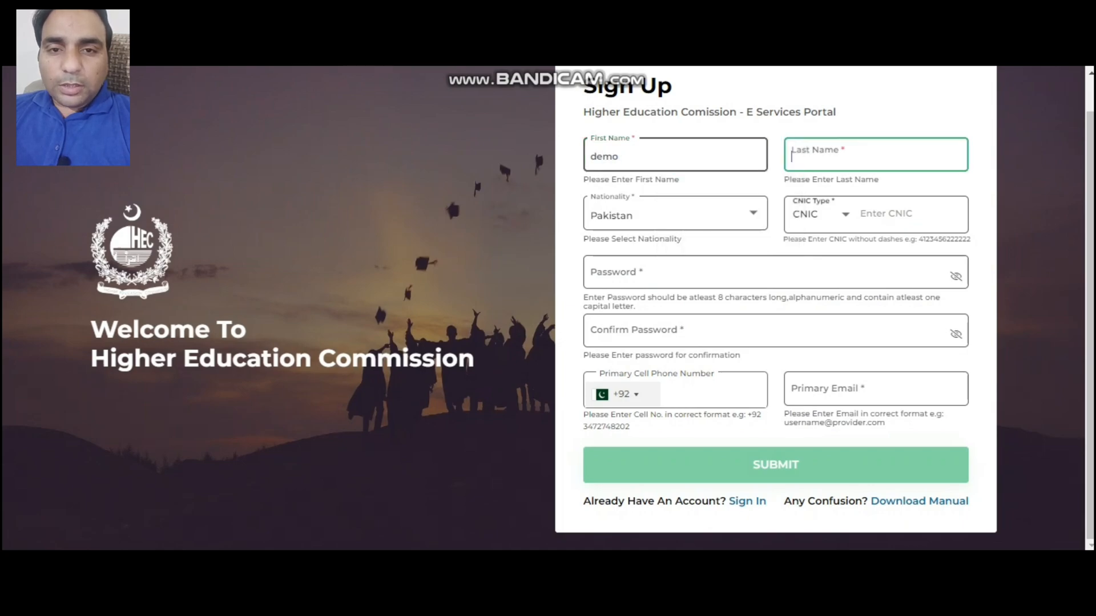
text(dumi)
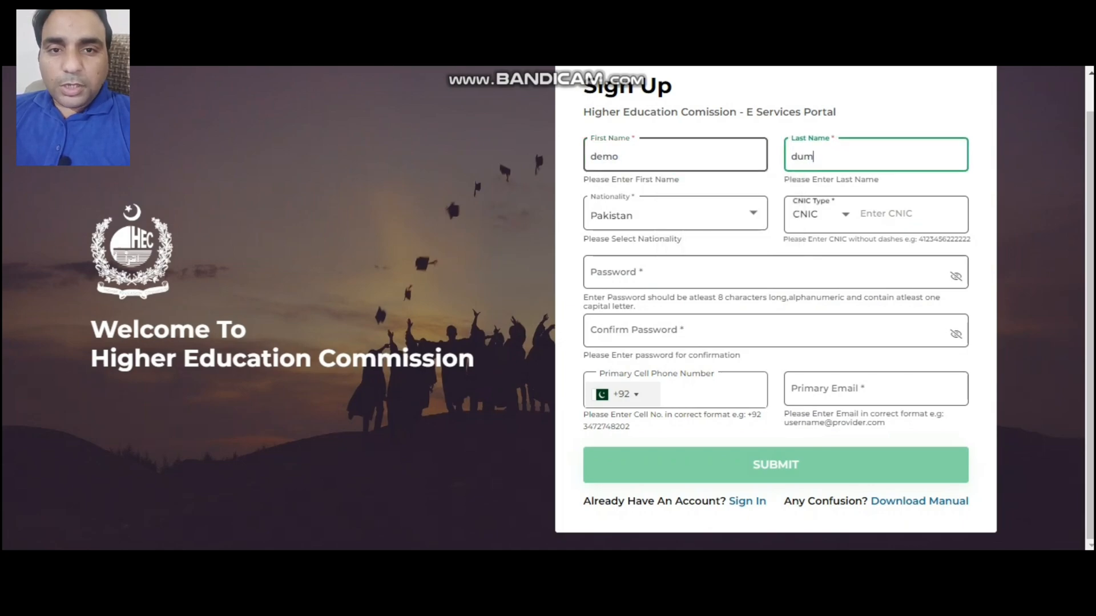
key(Tab)
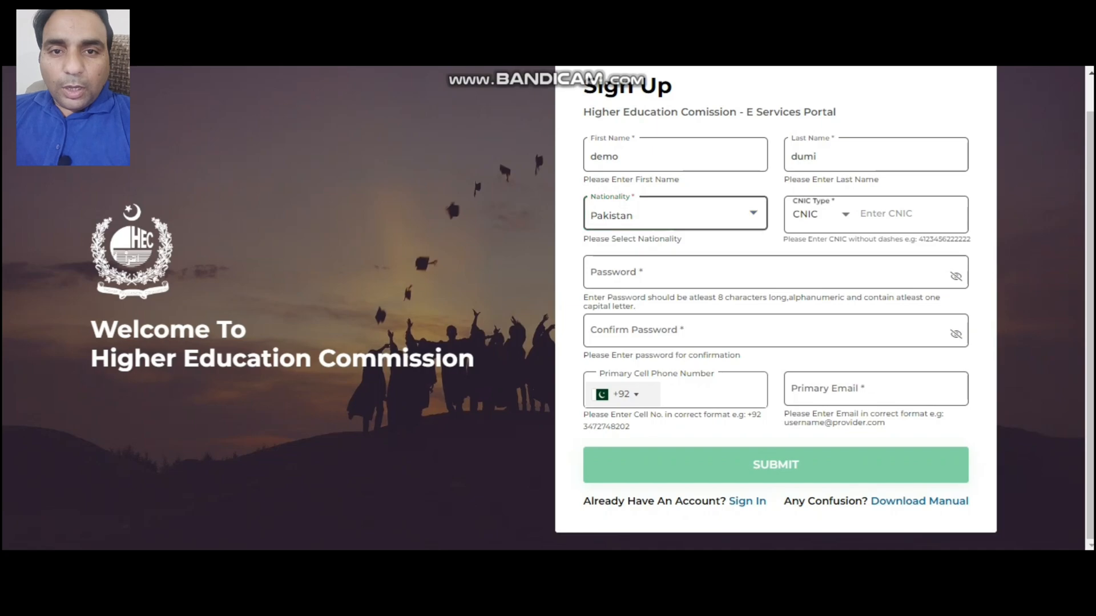
key(Return)
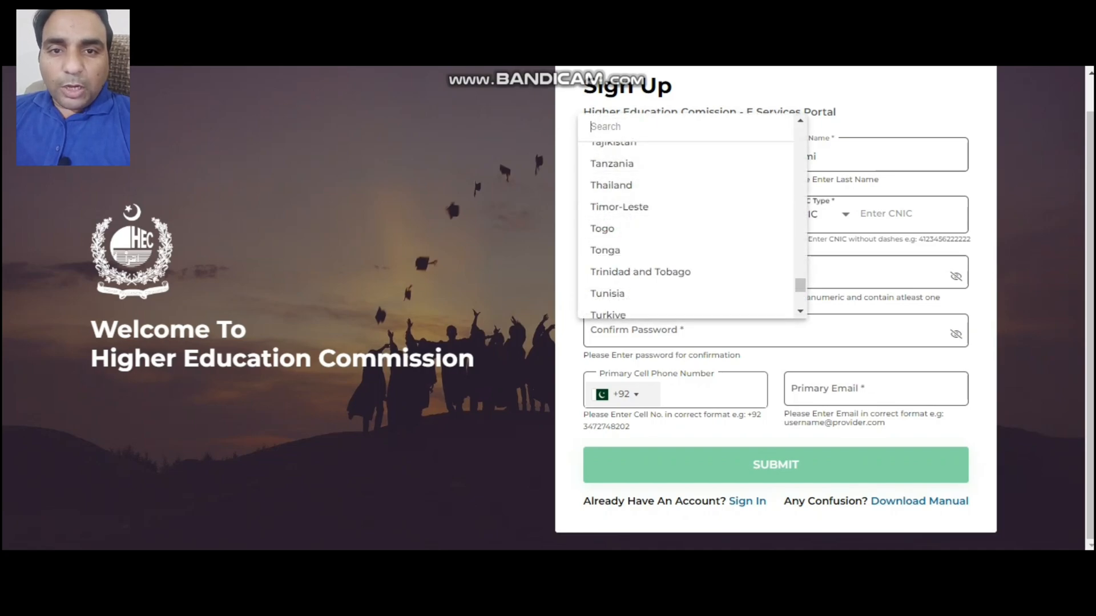
text(pakis)
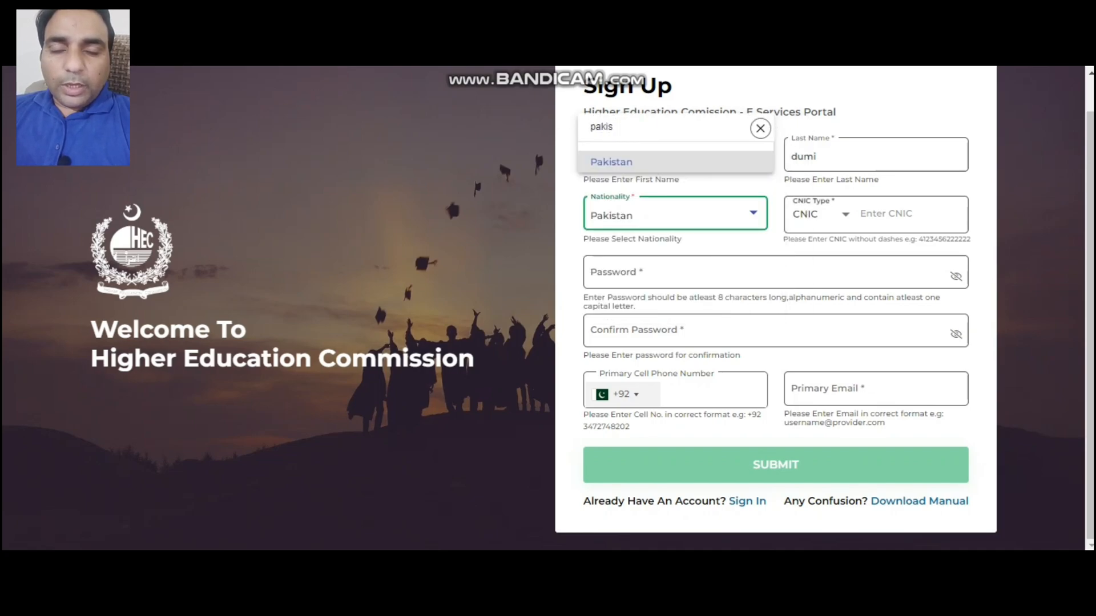
key(Return)
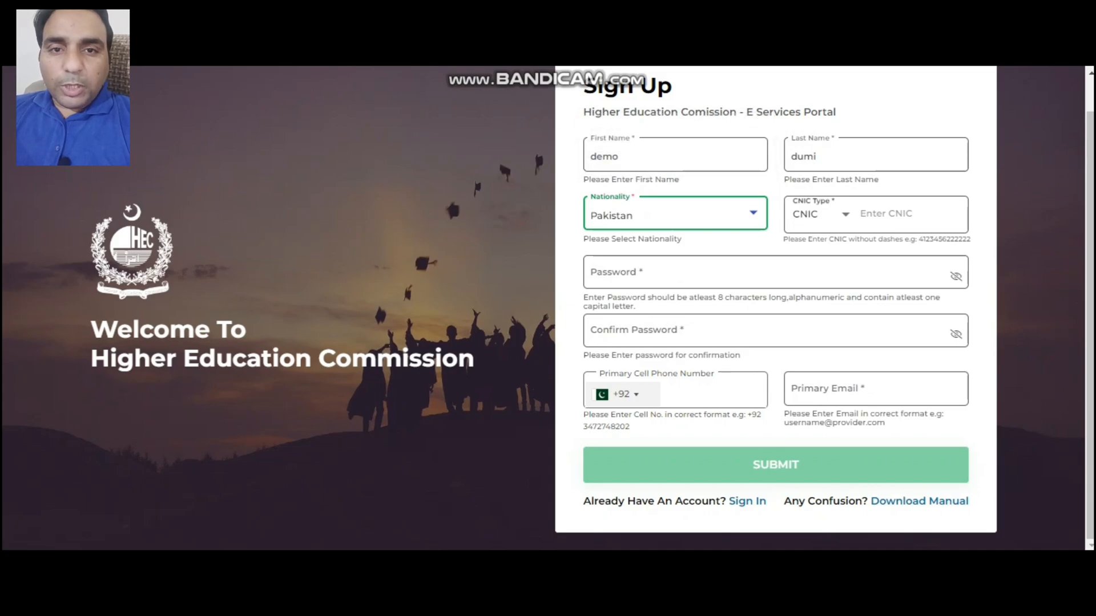
Step: Enter the CNIC number, correcting its last digit, and type the account password
click(884, 213)
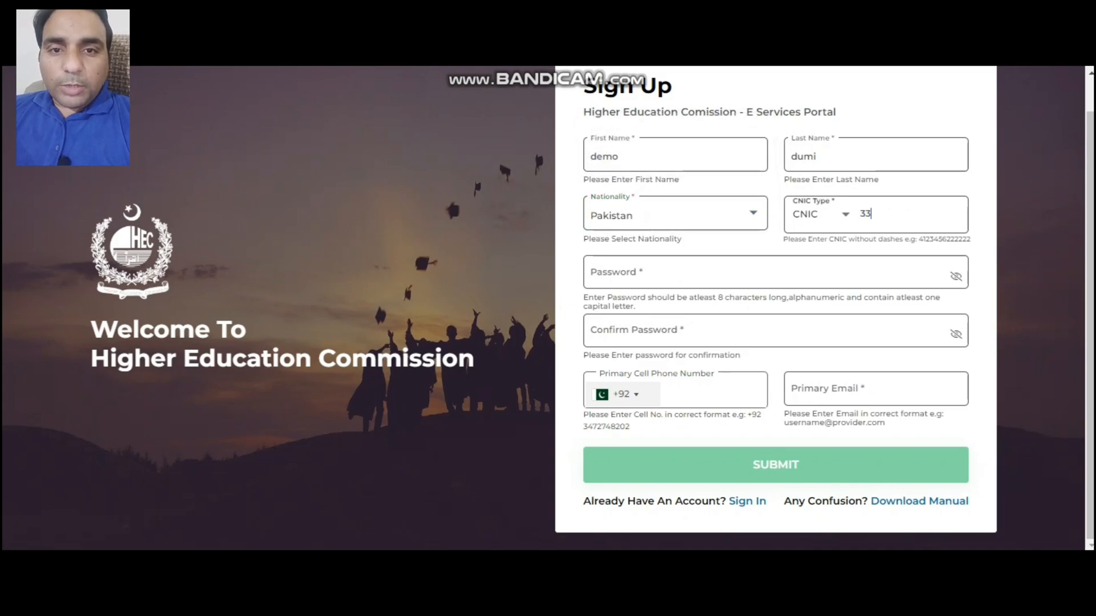
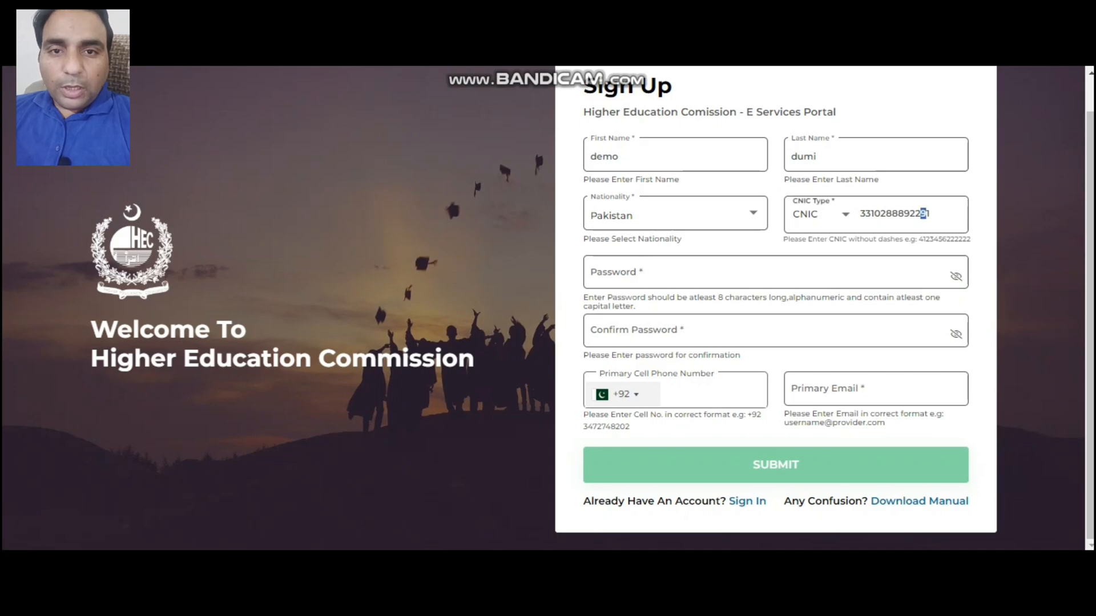
click(742, 274)
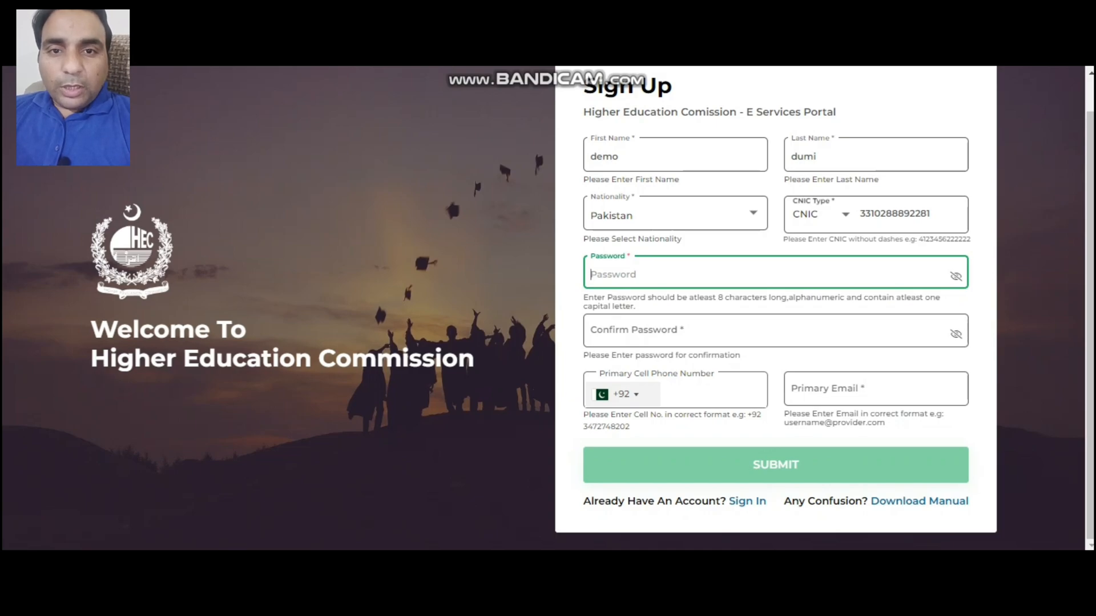
text(*****)
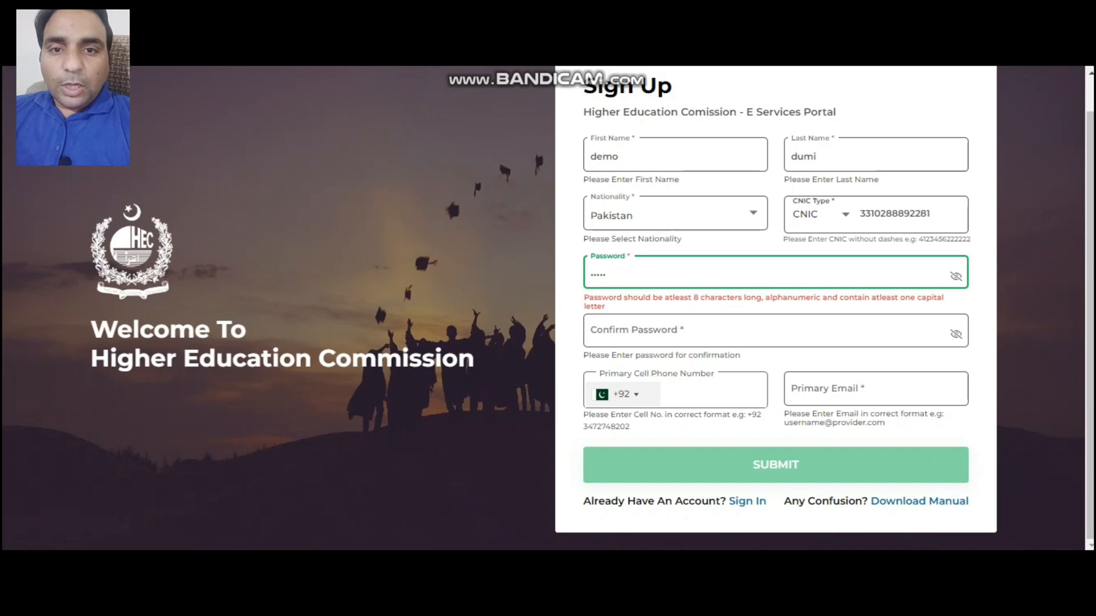
text(****)
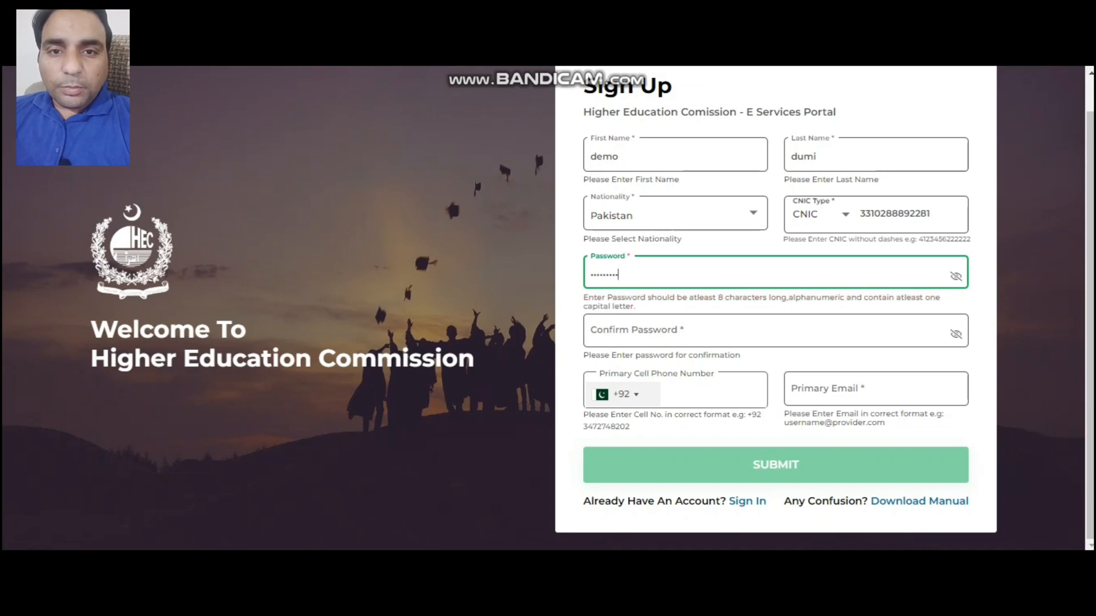
Step: Confirm the password, add the mobile number and e-mail address, and submit the registration
click(586, 332)
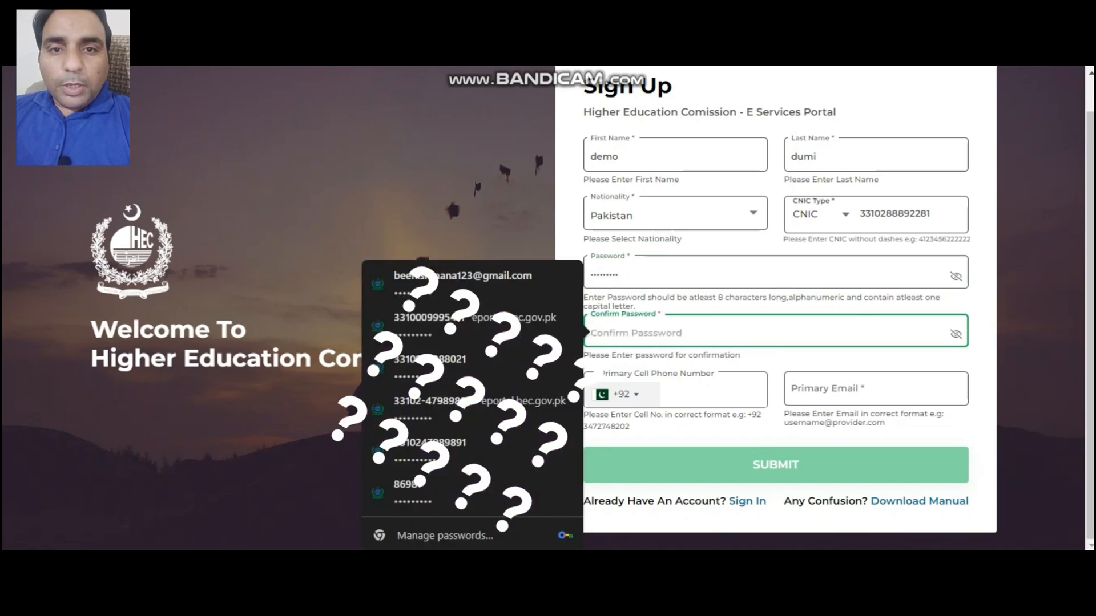
text(*********)
click(685, 394)
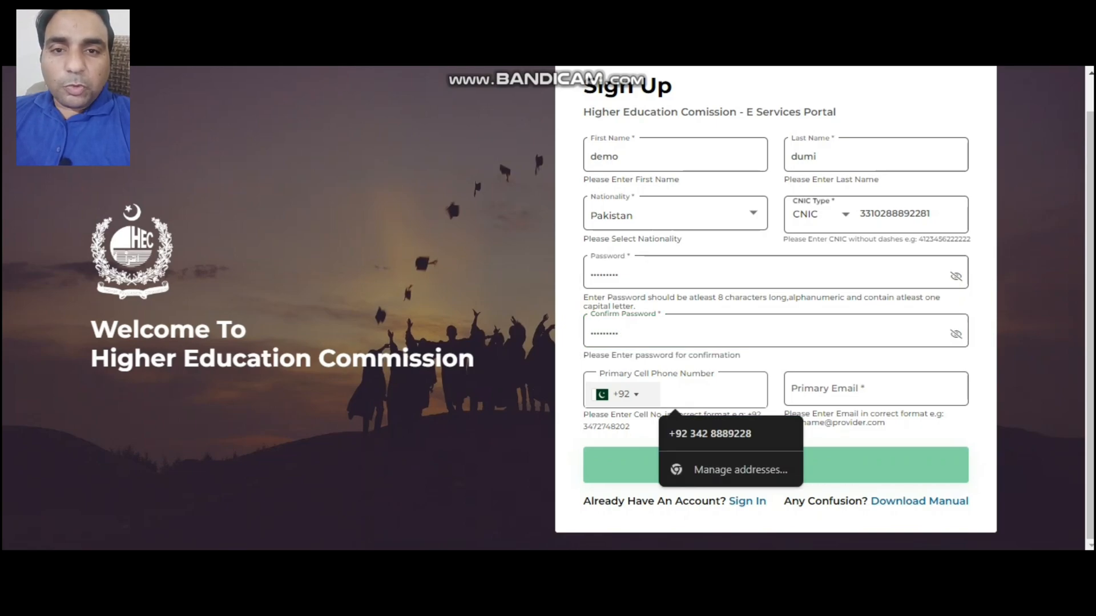
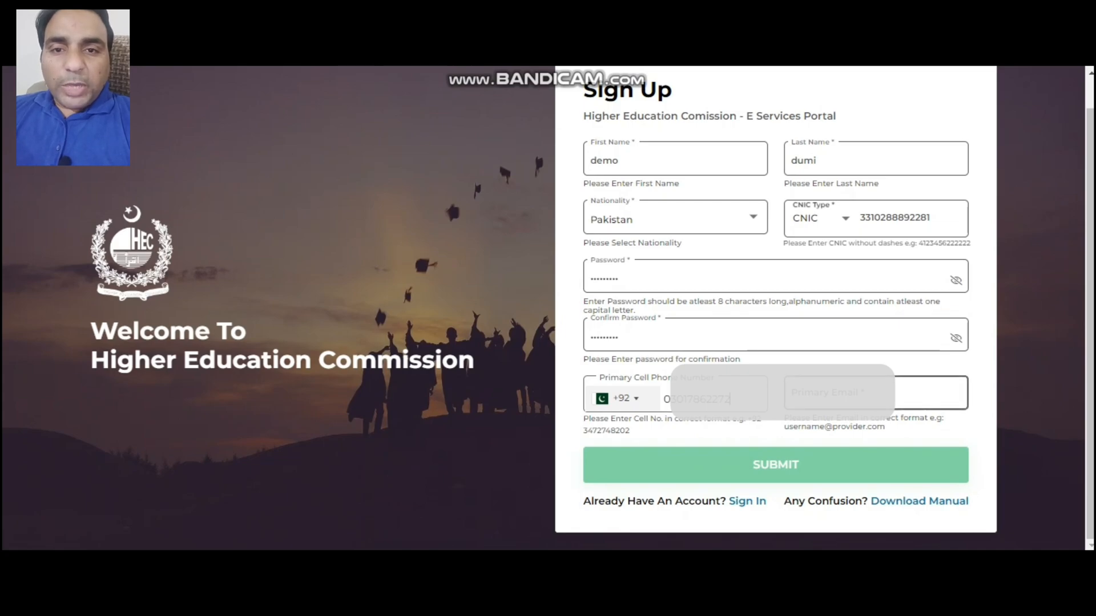
click(839, 393)
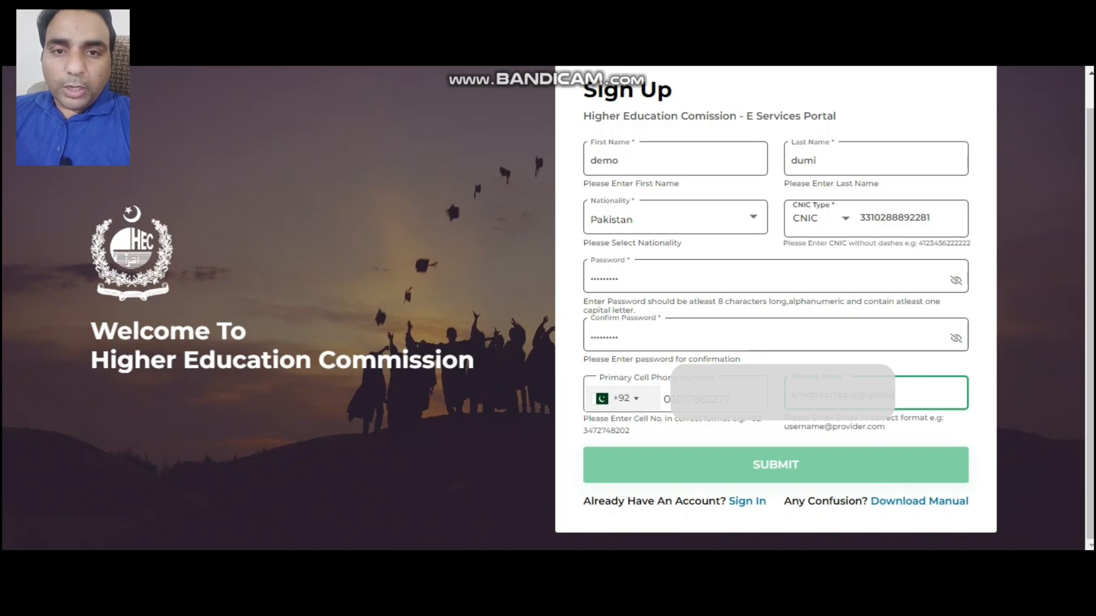
text(.com)
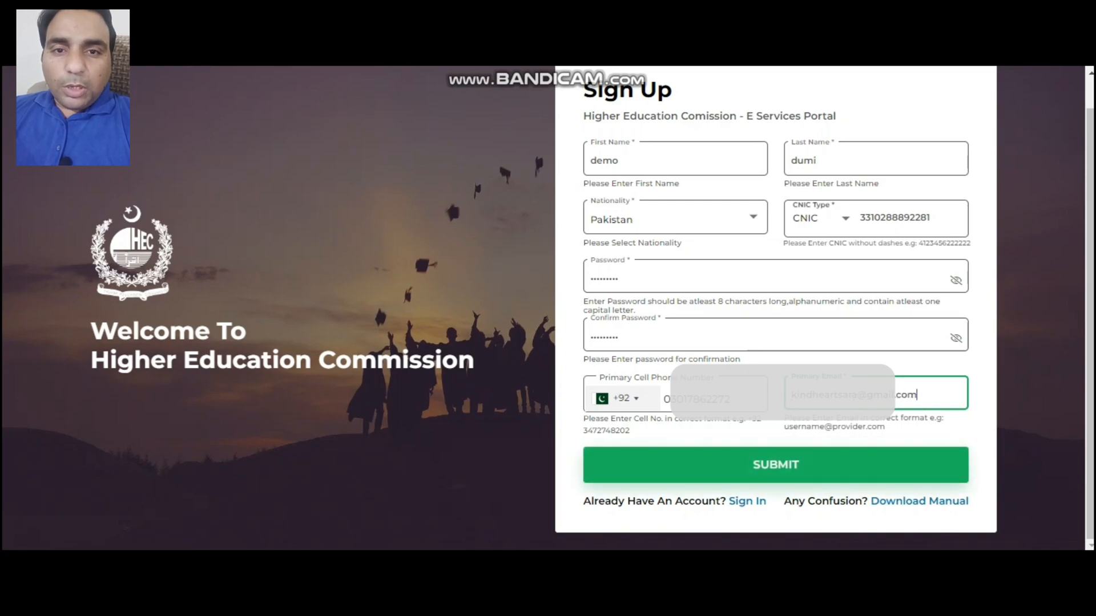
click(776, 465)
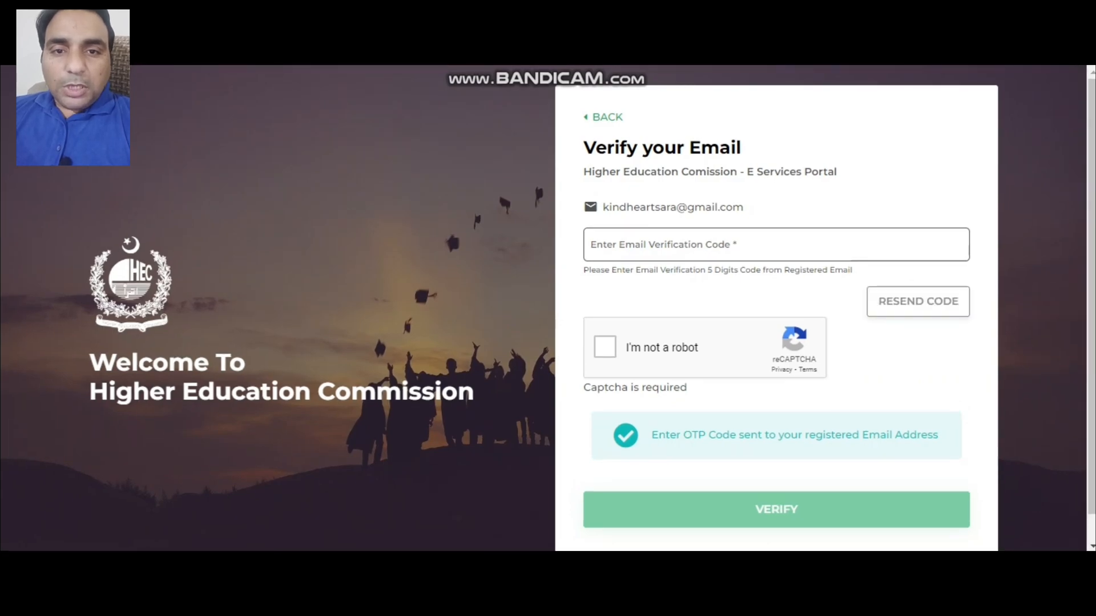
Step: Enter the e-mail verification code, then sign in with the CNIC and password
click(776, 246)
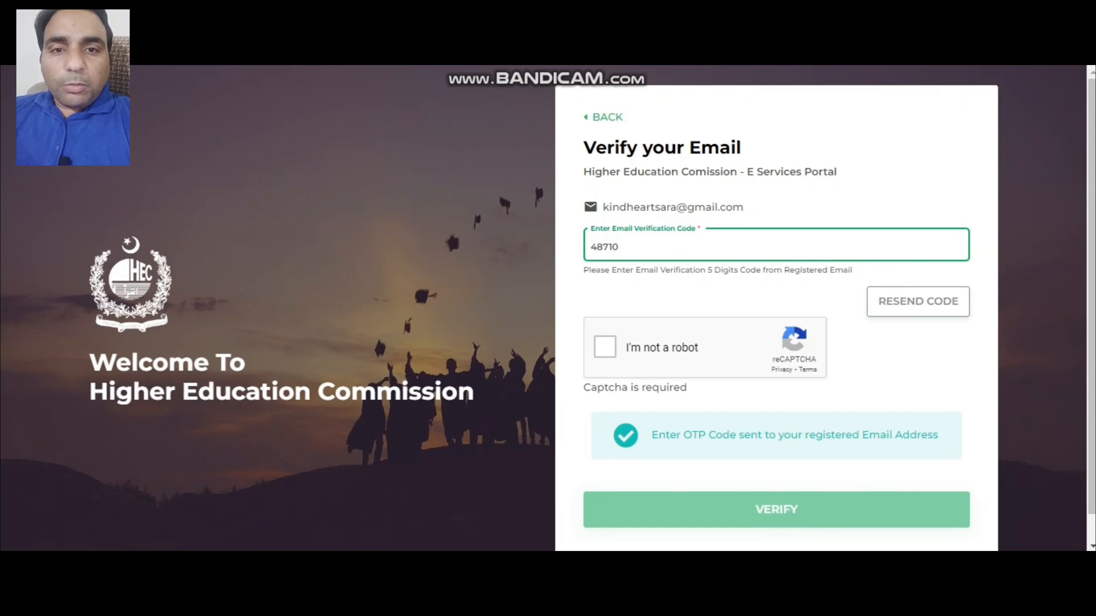
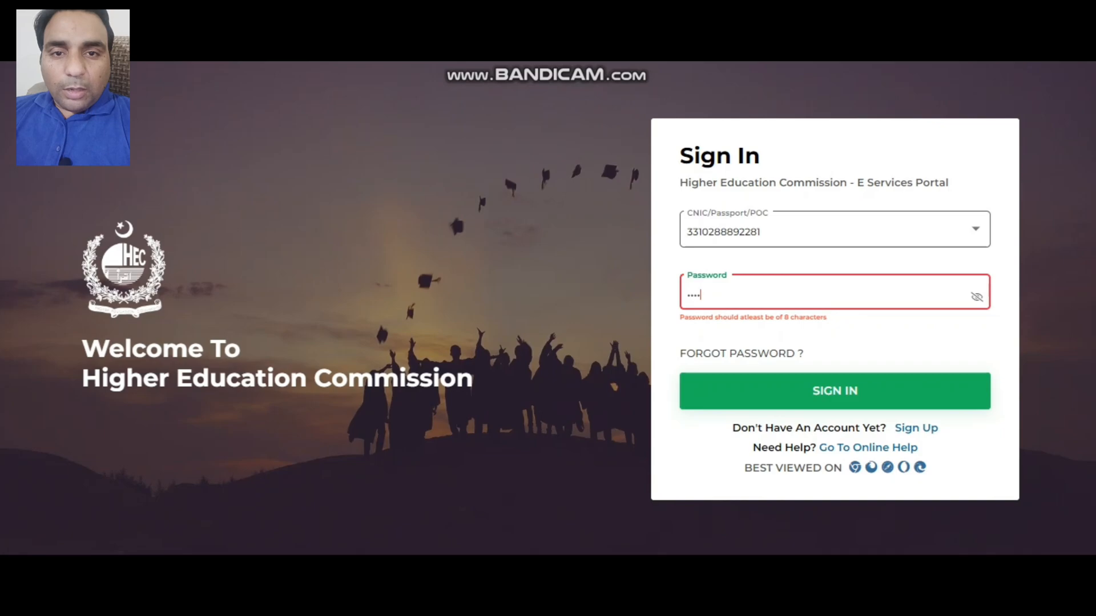
key(Return)
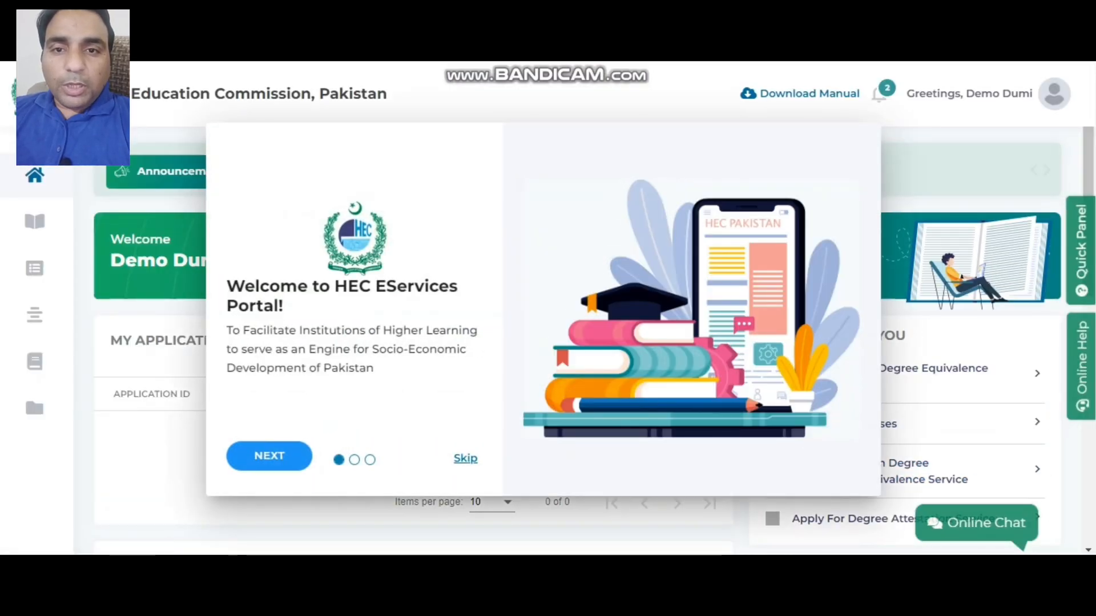
Step: Close the welcome tour and bring up the account menu from the profile avatar
key(Escape)
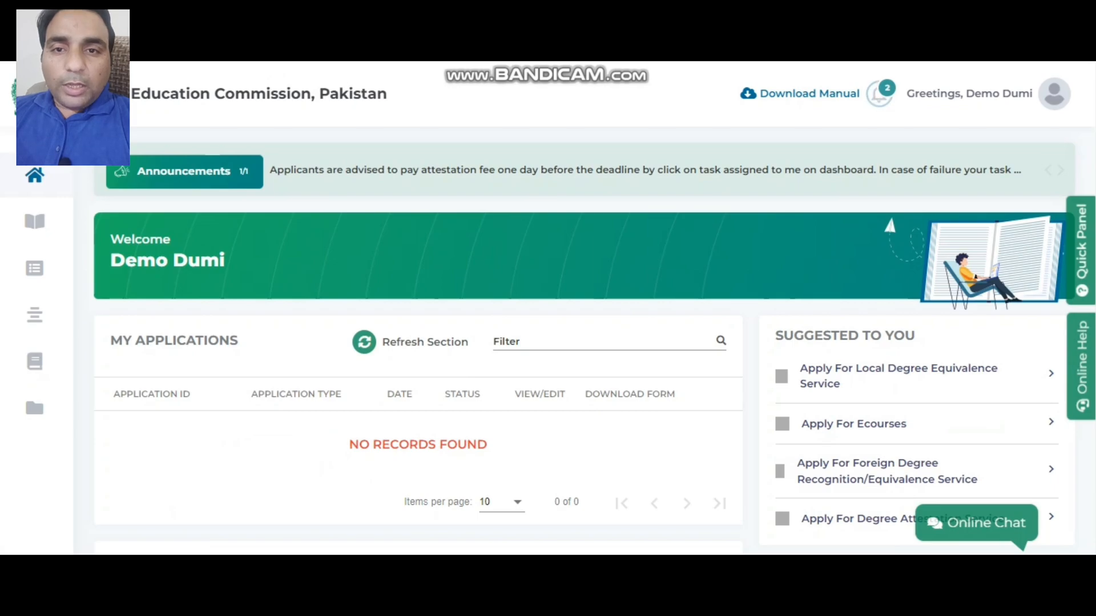
mouse_move(50, 221)
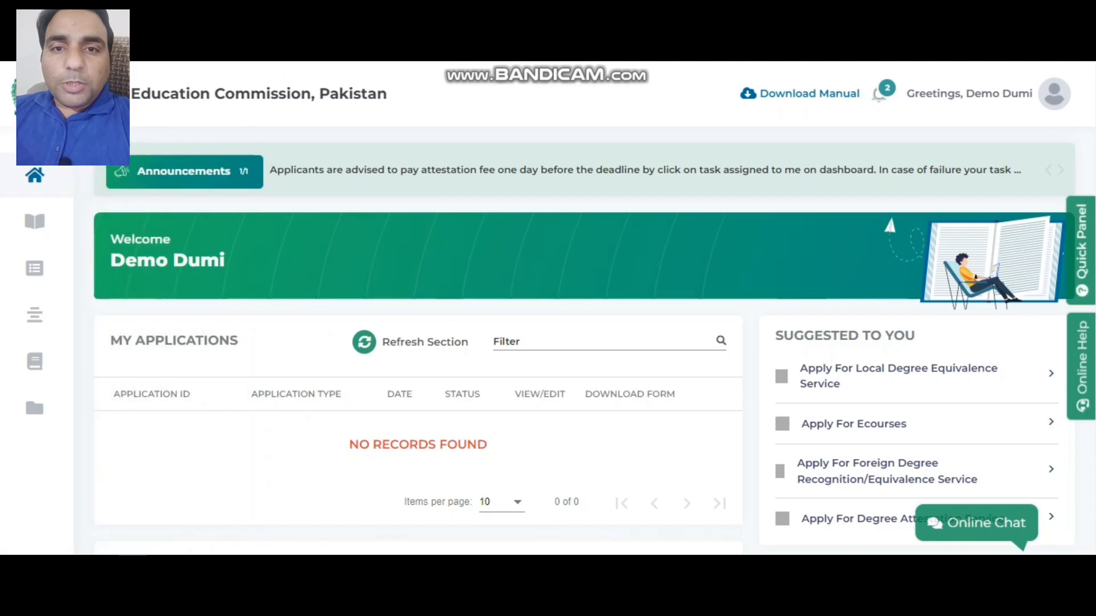
click(1053, 93)
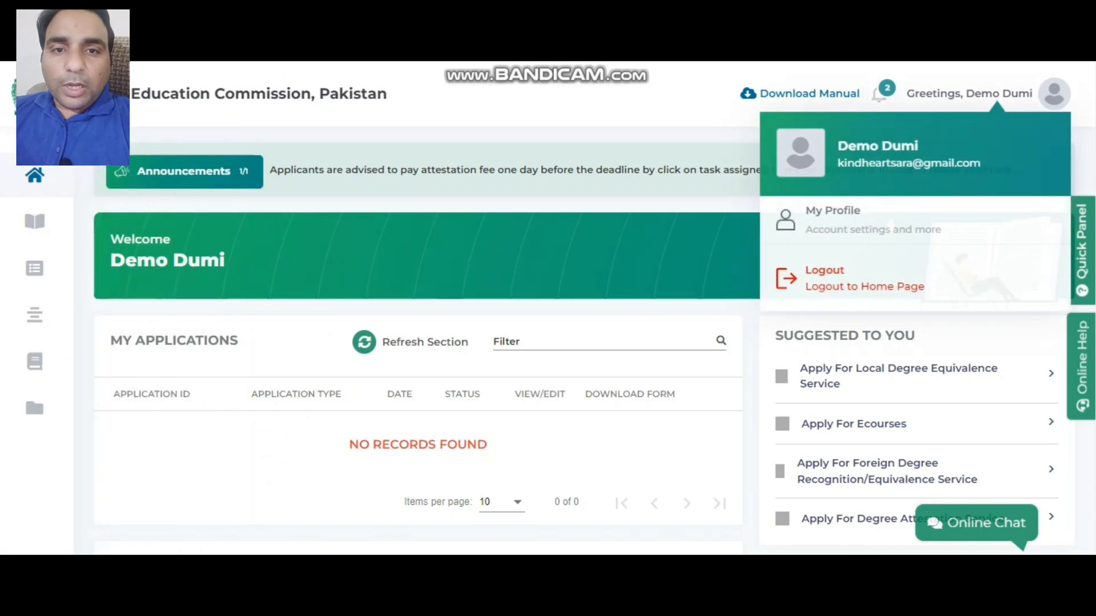
Step: On the profile page, set title Mr., marital status Single and gender Other
click(839, 217)
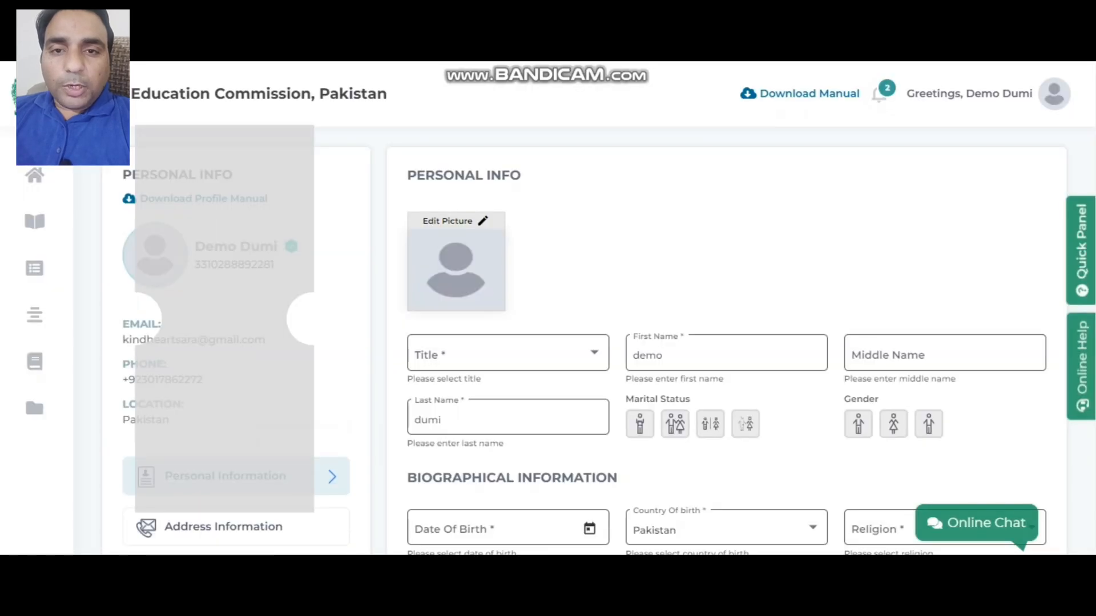
scroll(32, 390, down, 2)
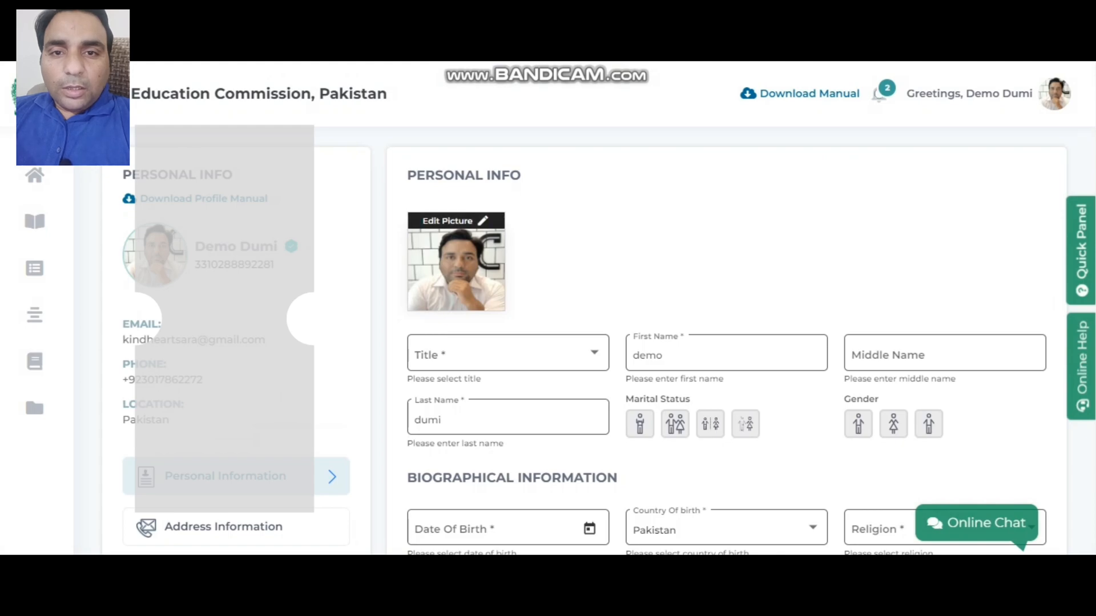
scroll(32, 391, down, 3)
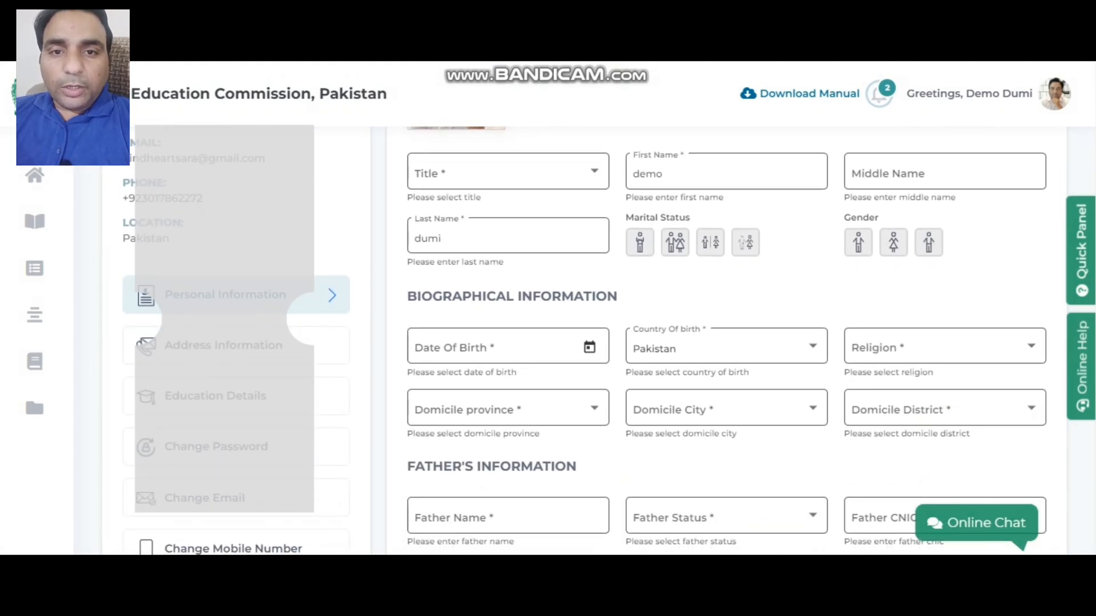
click(507, 173)
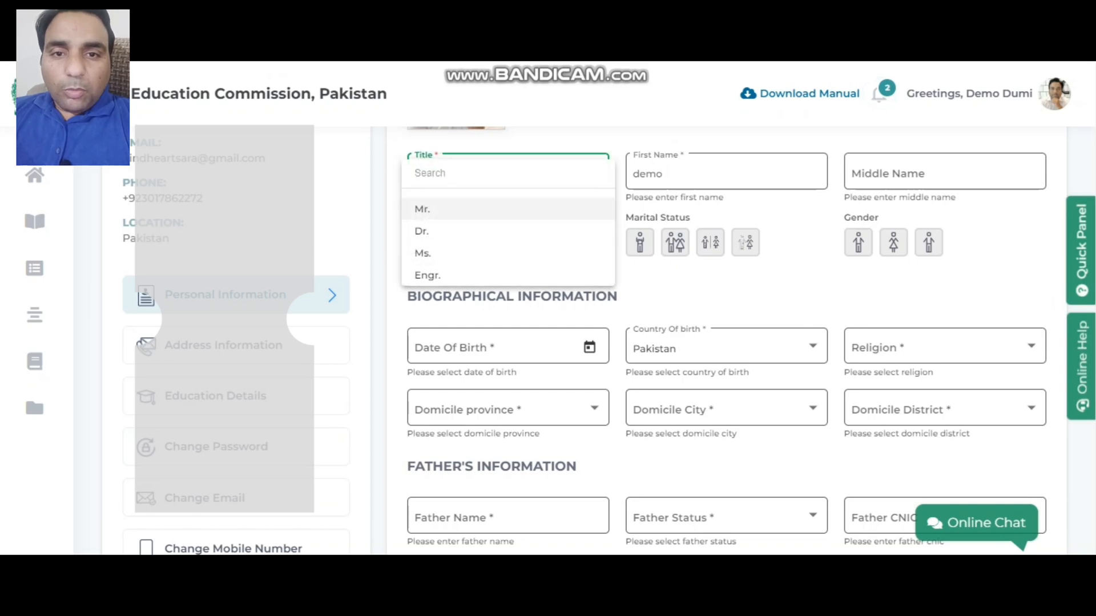
click(531, 209)
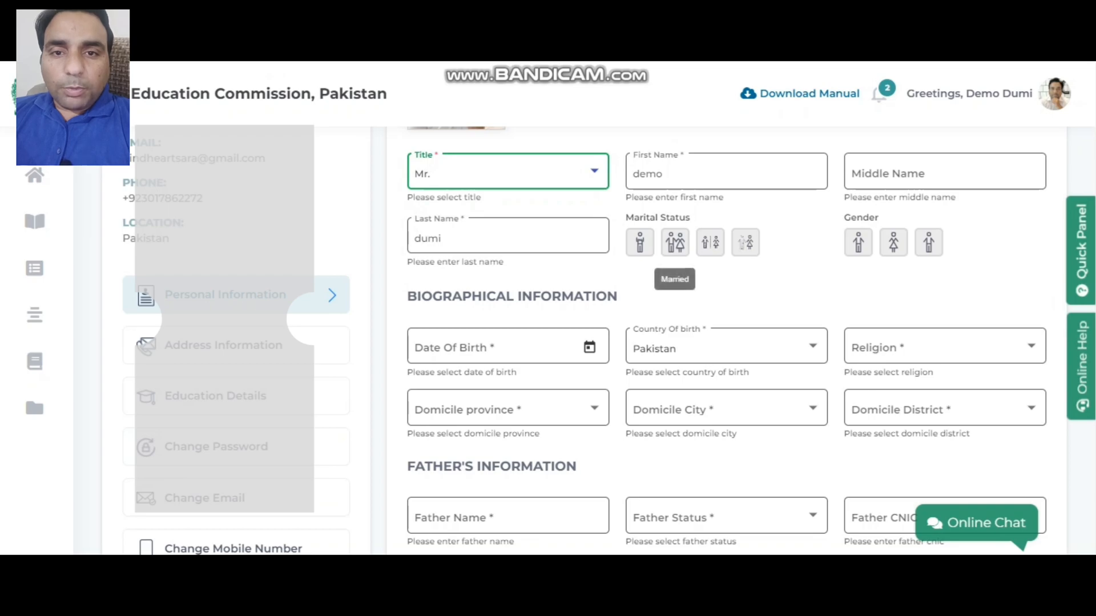
click(640, 242)
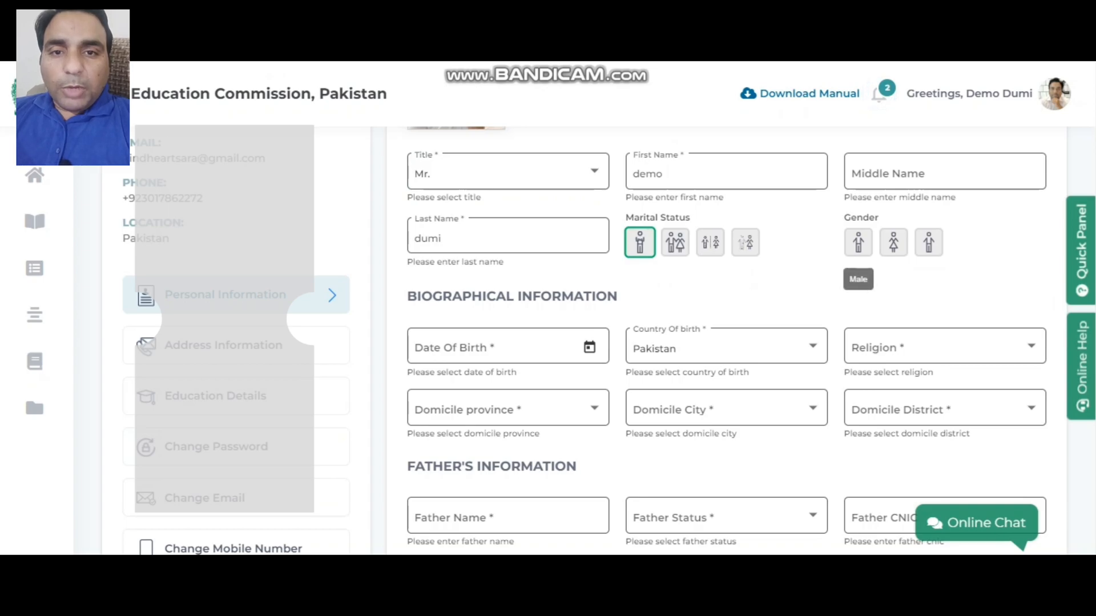
click(929, 242)
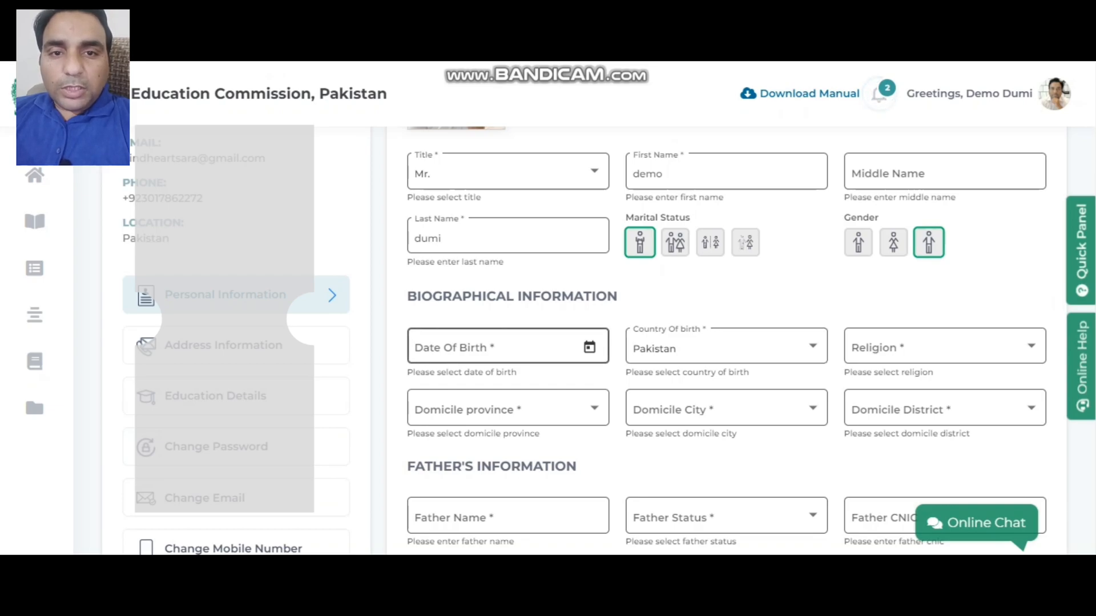
click(589, 347)
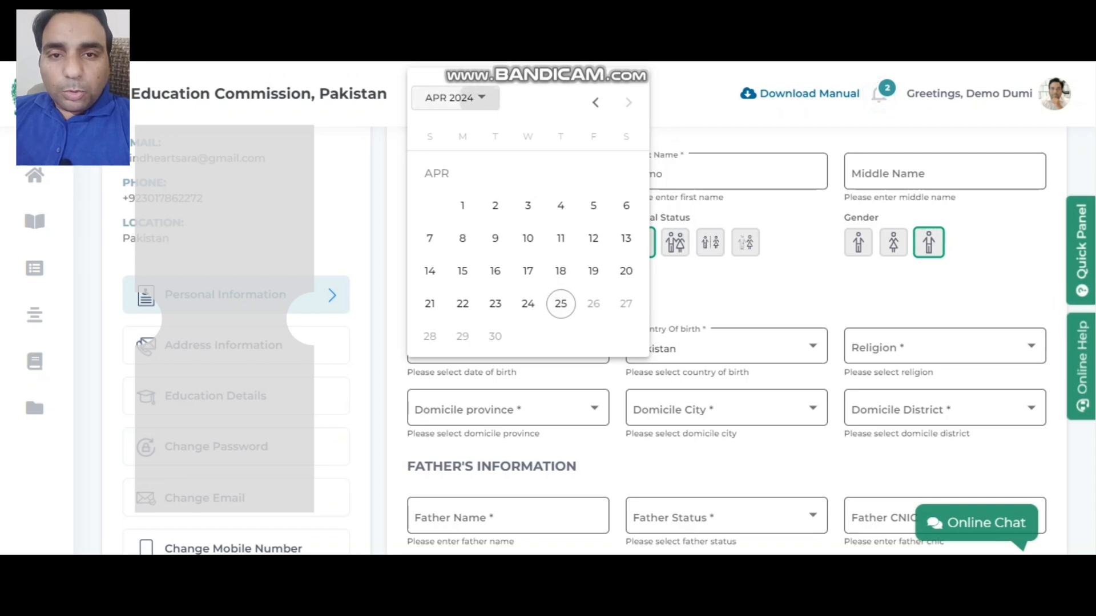
Step: Pick 1 January 2000 as the date of birth in the calendar
click(455, 98)
click(595, 102)
click(595, 102)
click(628, 102)
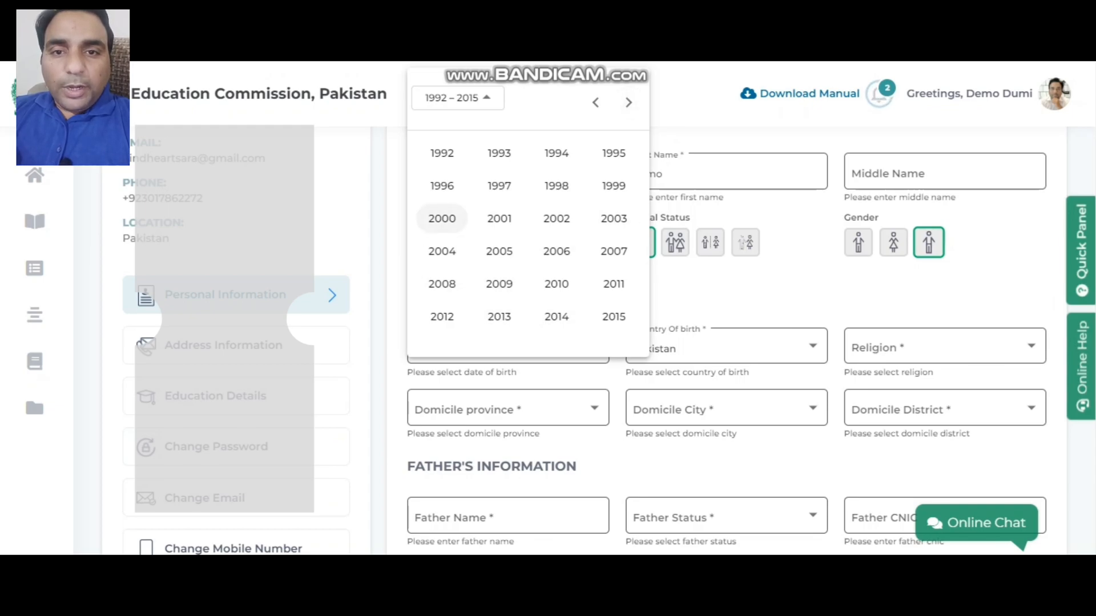
click(442, 218)
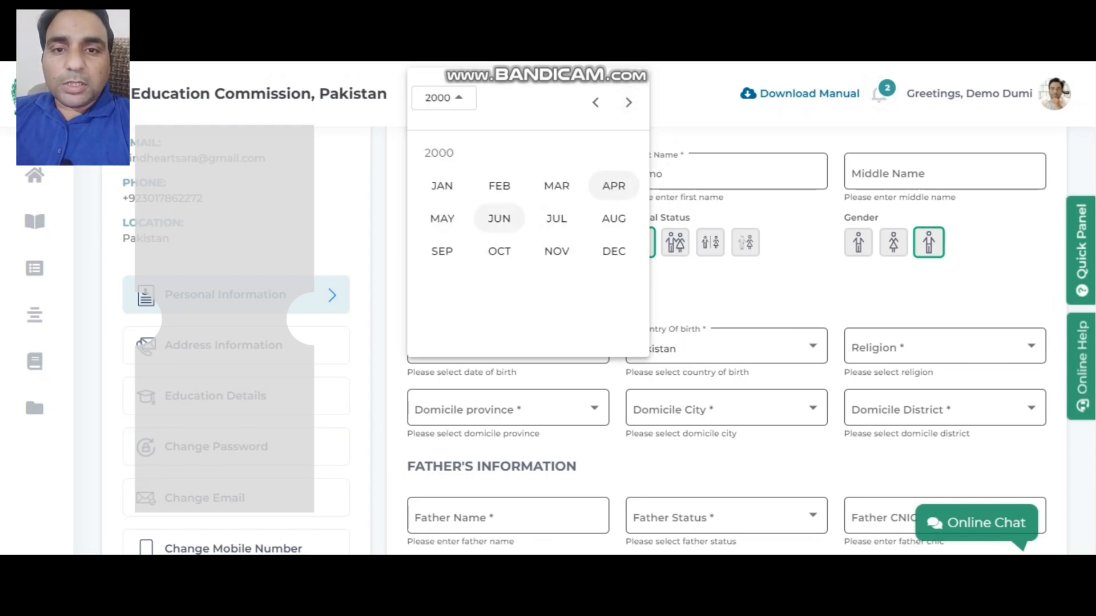
click(441, 185)
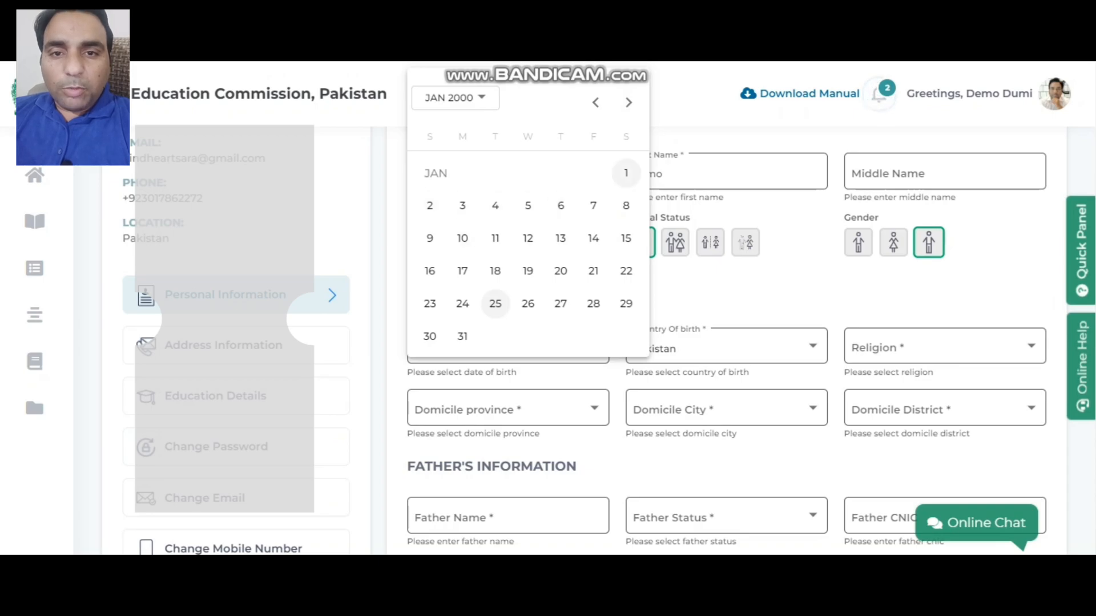
click(626, 172)
Step: Set the religion to Other
click(945, 346)
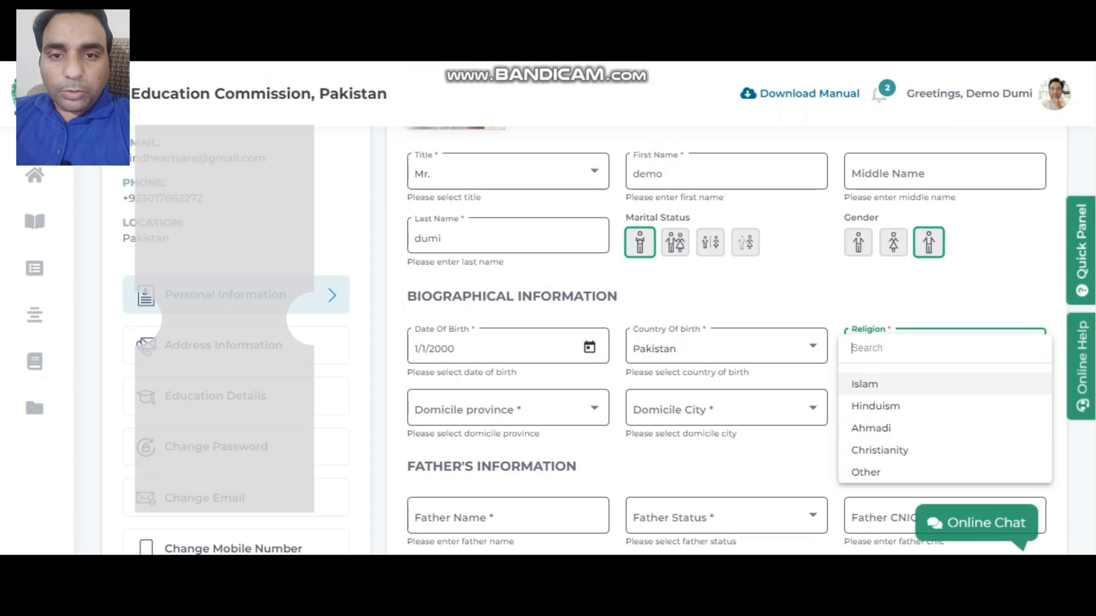
click(879, 472)
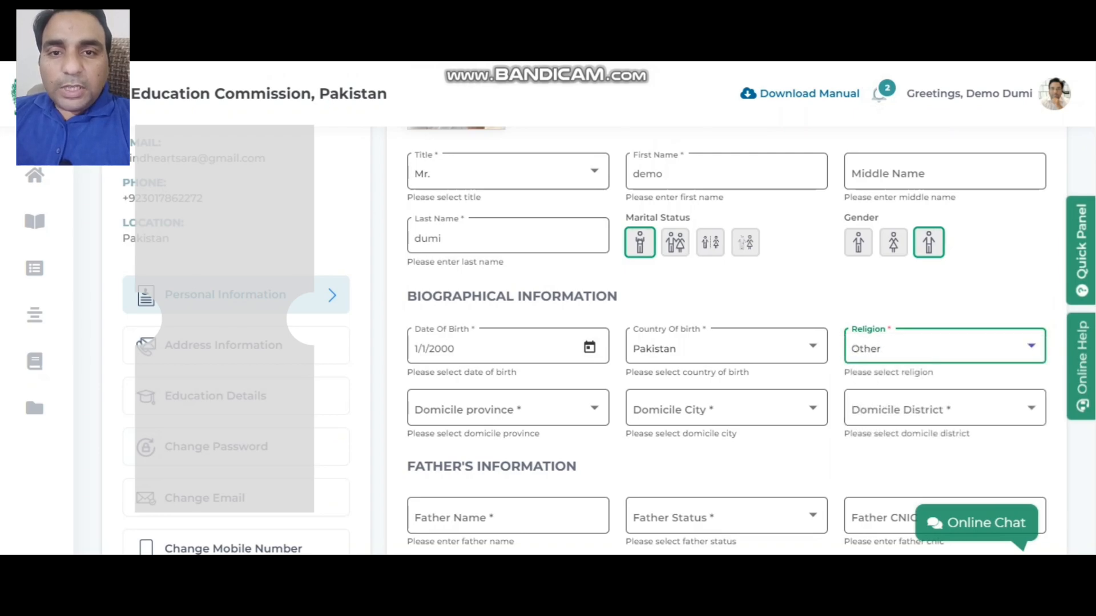
click(945, 347)
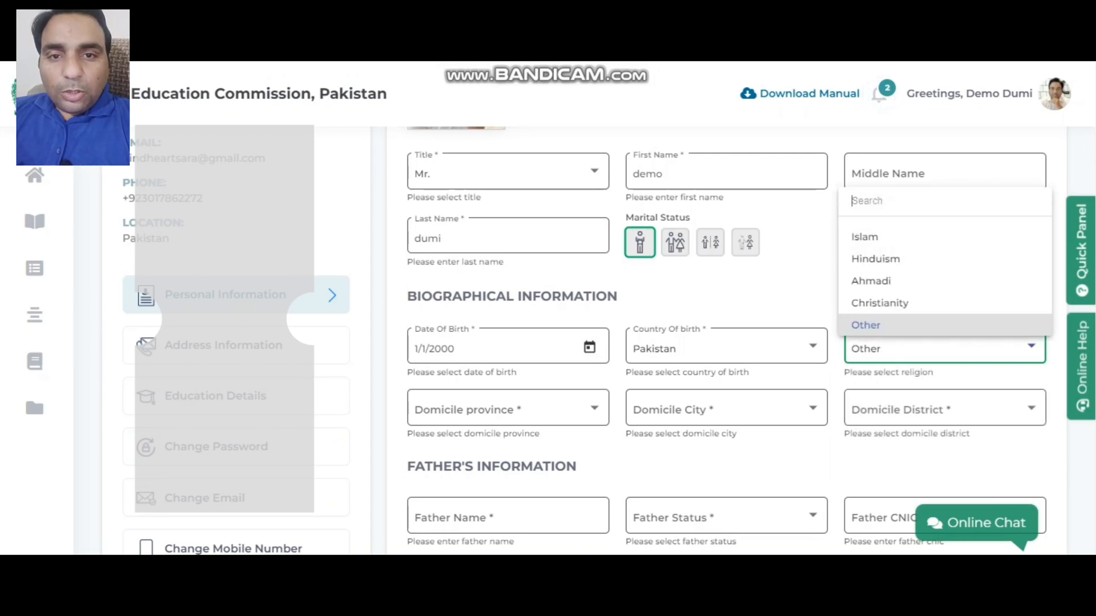
click(945, 346)
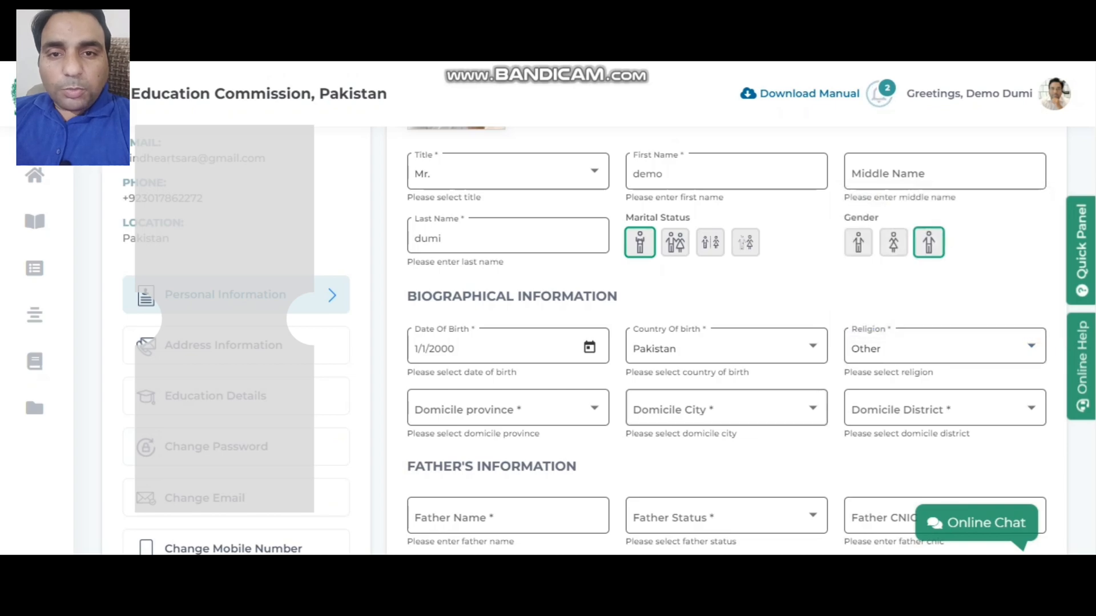
Step: Choose Islamabad as the domicile province, city and district
click(508, 408)
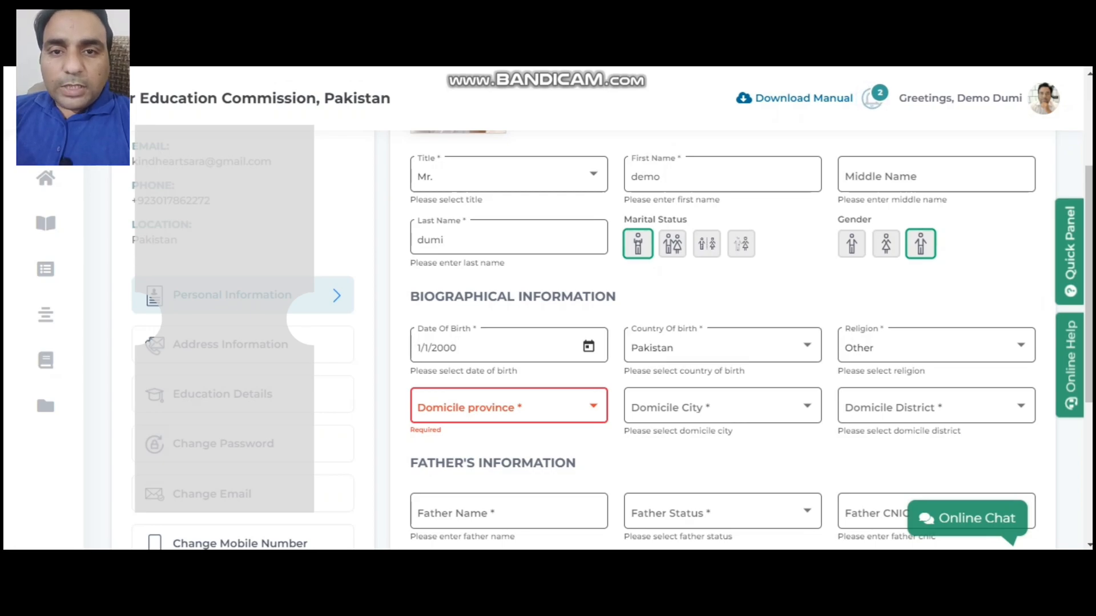
click(509, 407)
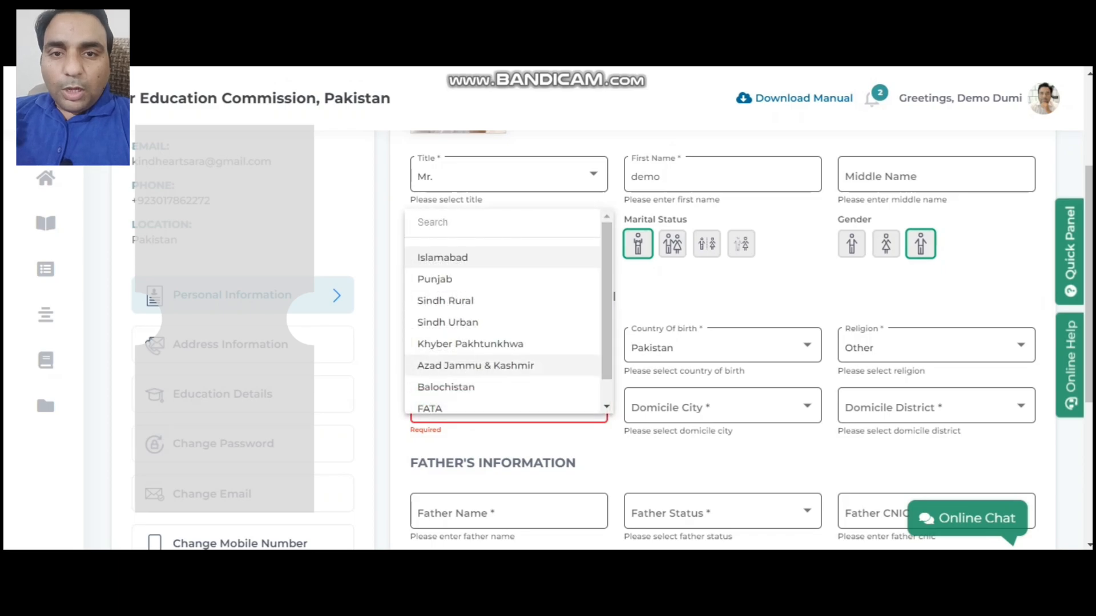
text(fa)
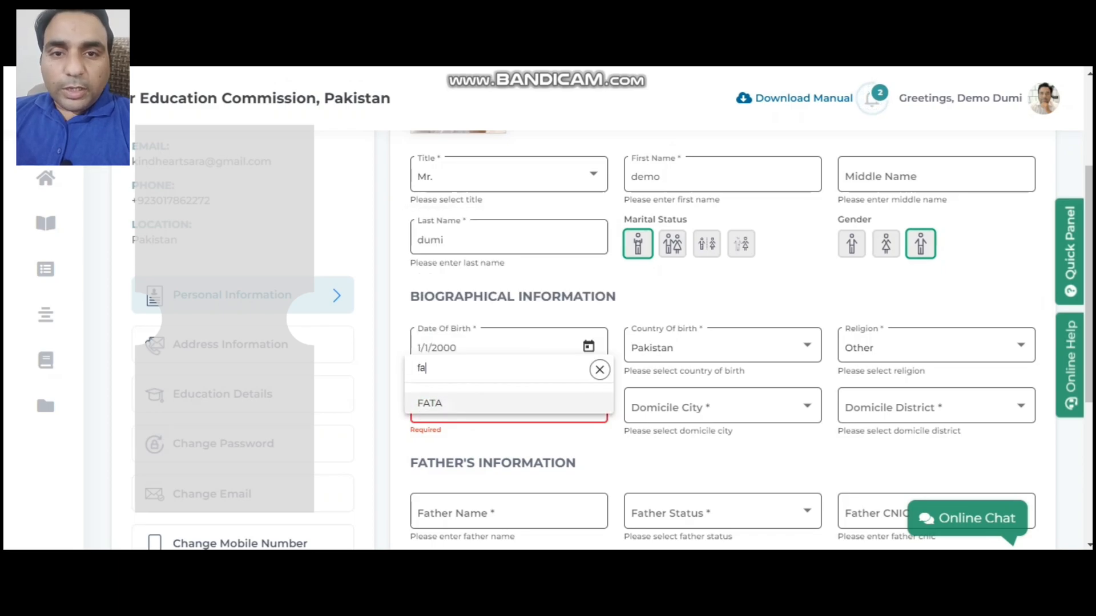
key(BackSpace)
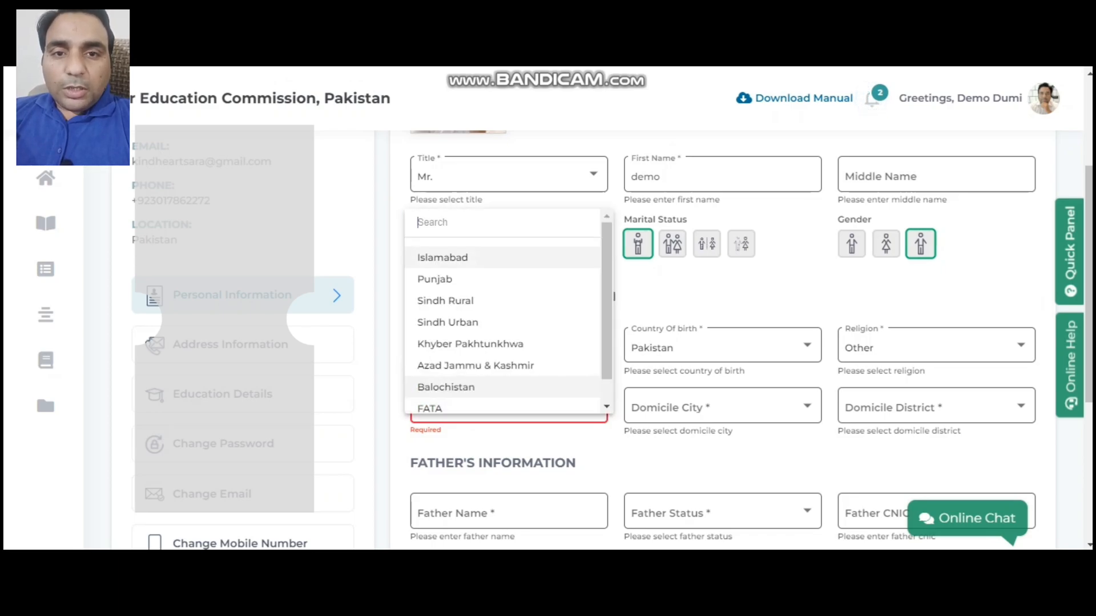
key(Up)
key(Up)
key(Up)
key(Up)
key(Up)
key(Up)
key(Return)
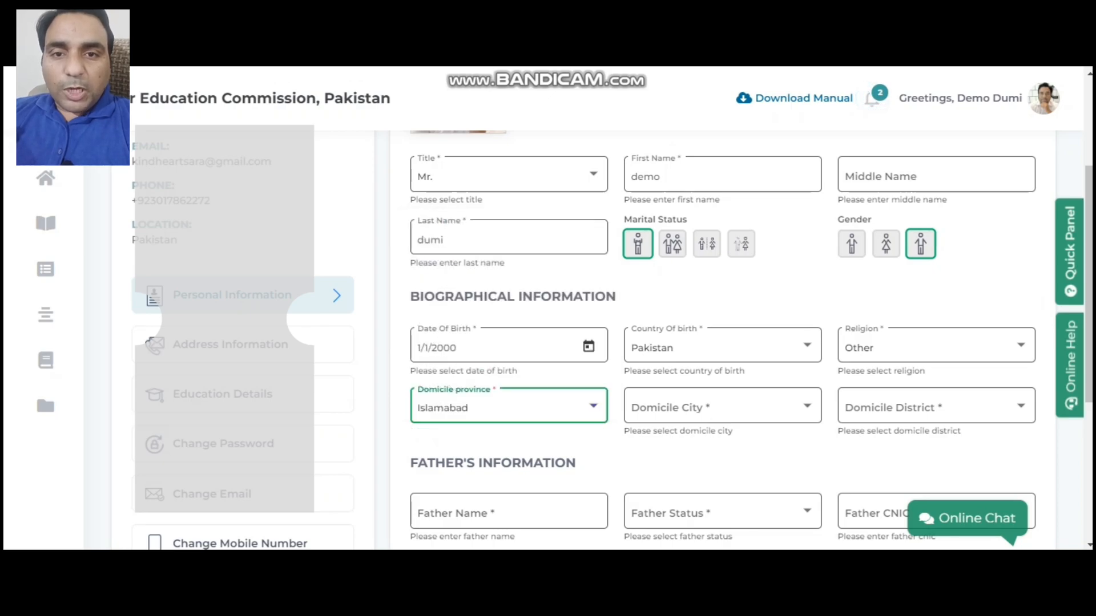
key(Tab)
key(space)
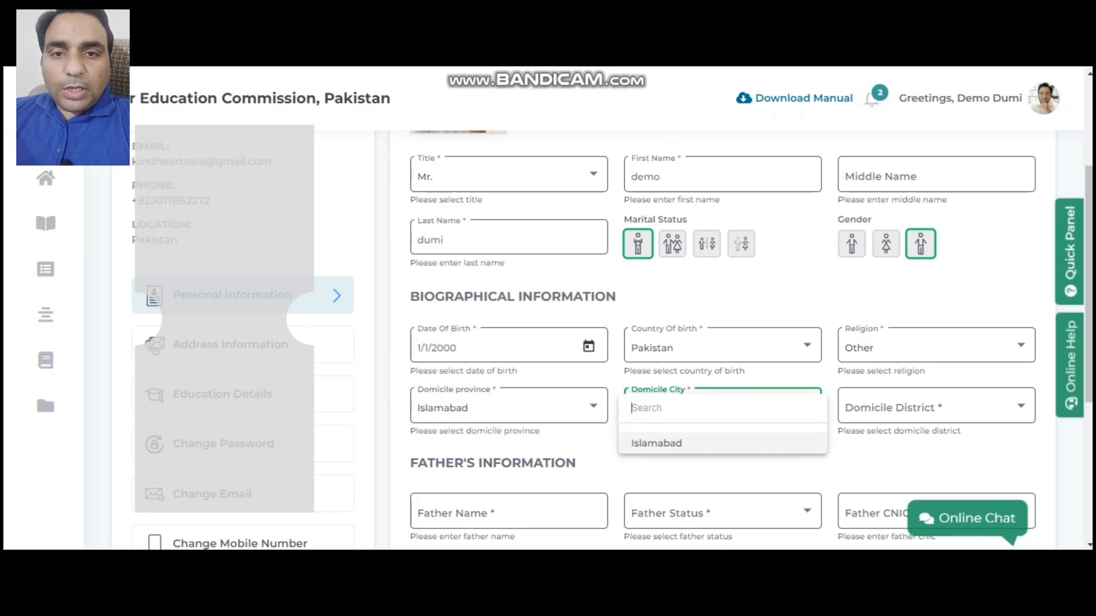
key(Return)
key(Tab)
key(space)
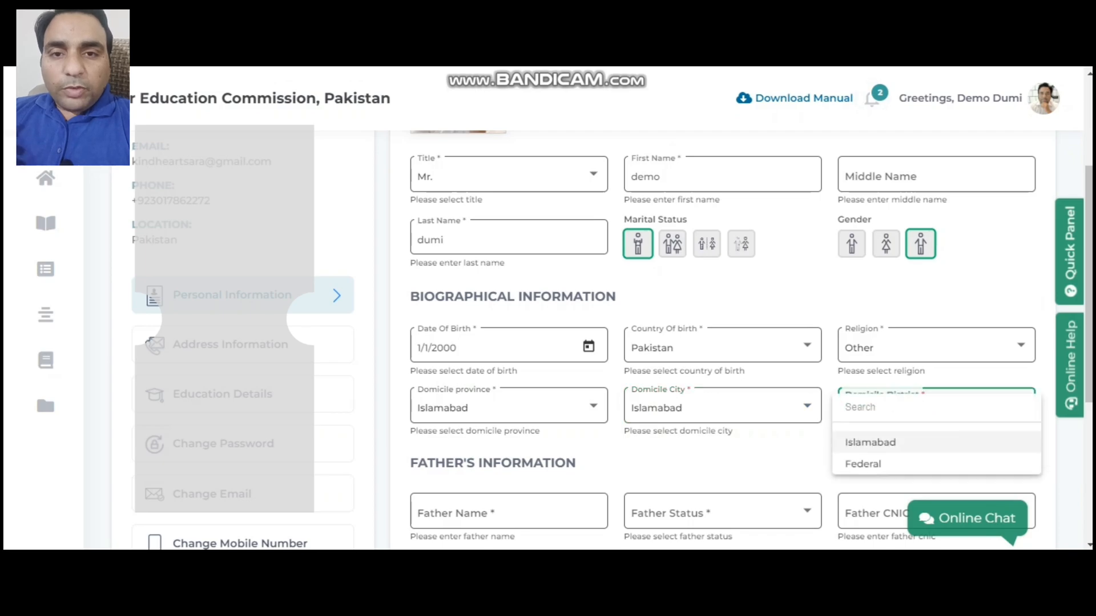
key(Return)
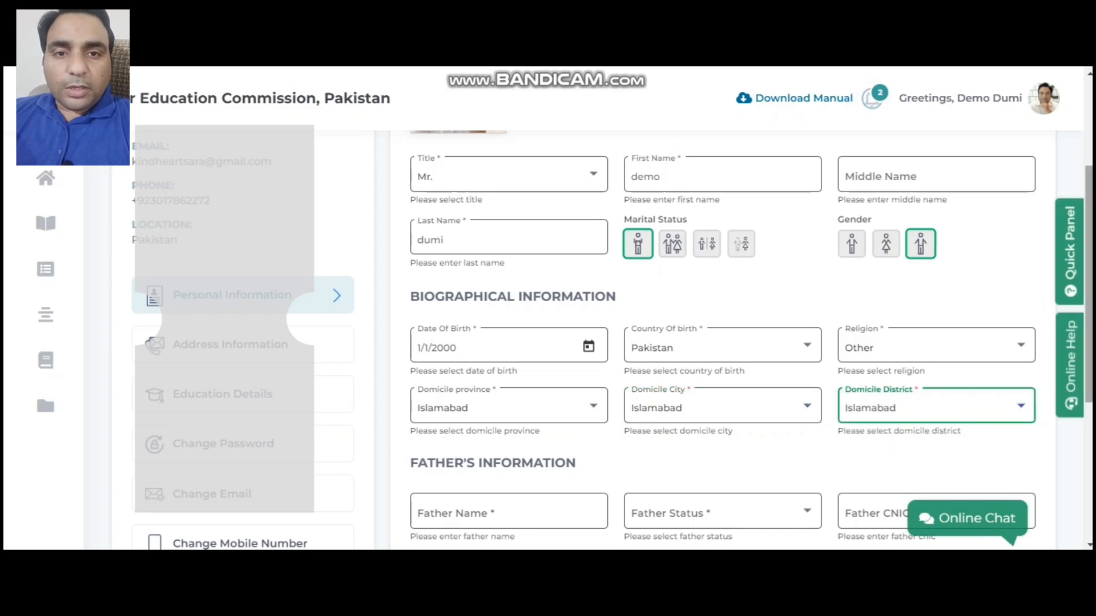
scroll(722, 342, down, 4)
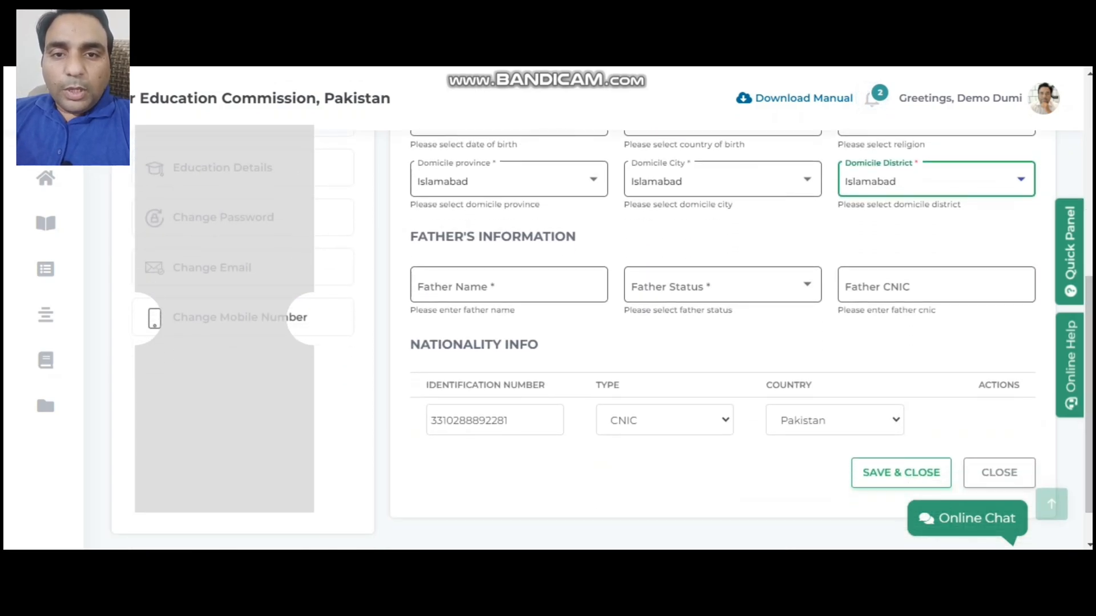
Step: Enter the father's name, set Father Status to Deceased, and save the profile
click(508, 285)
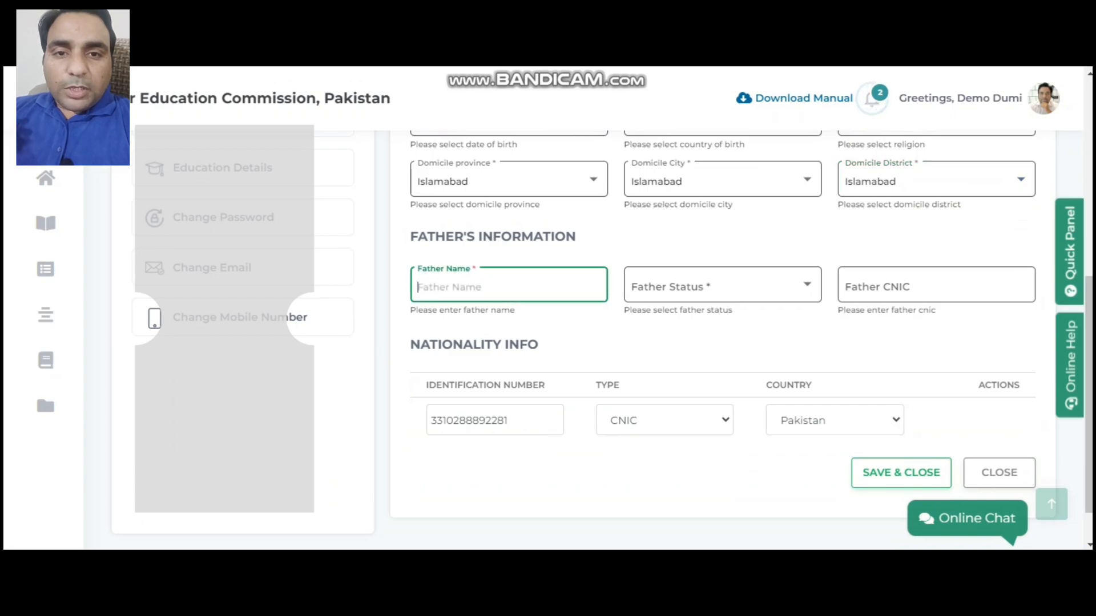
text(demo)
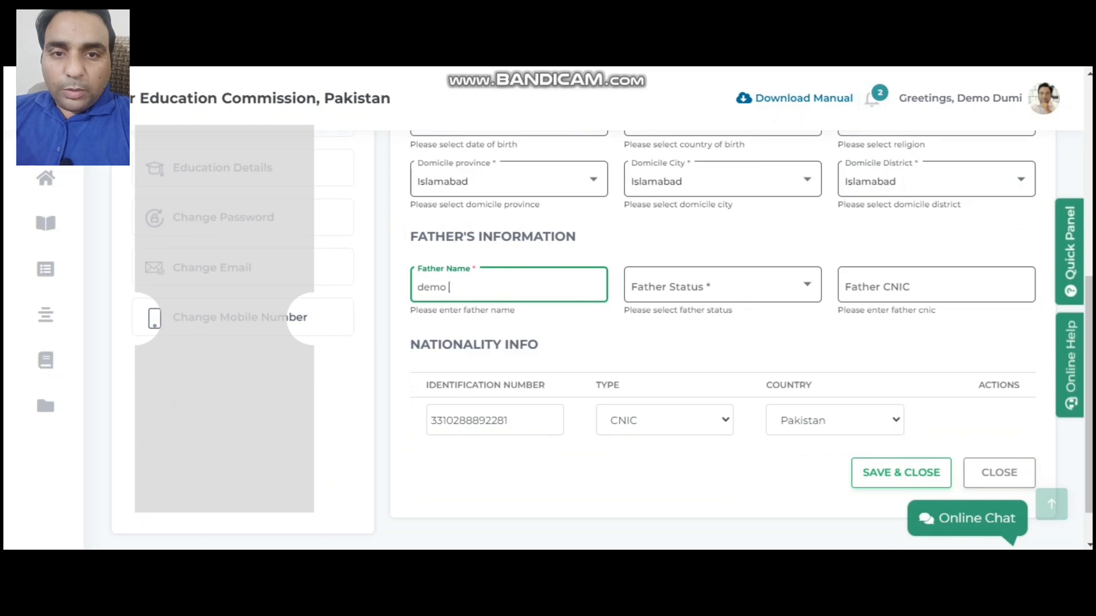
text( ka baap)
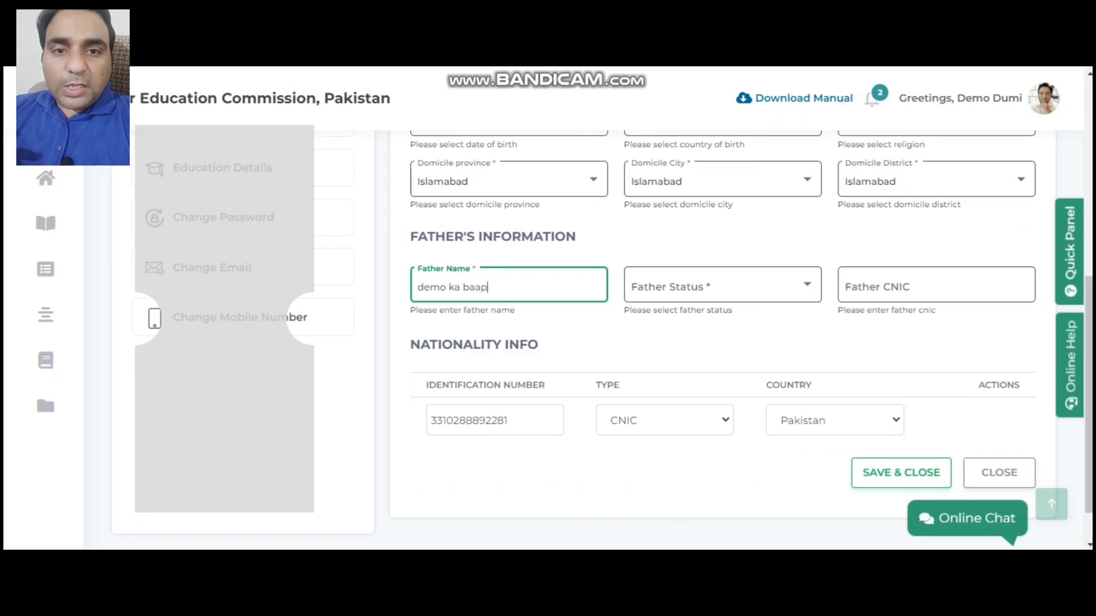
click(722, 286)
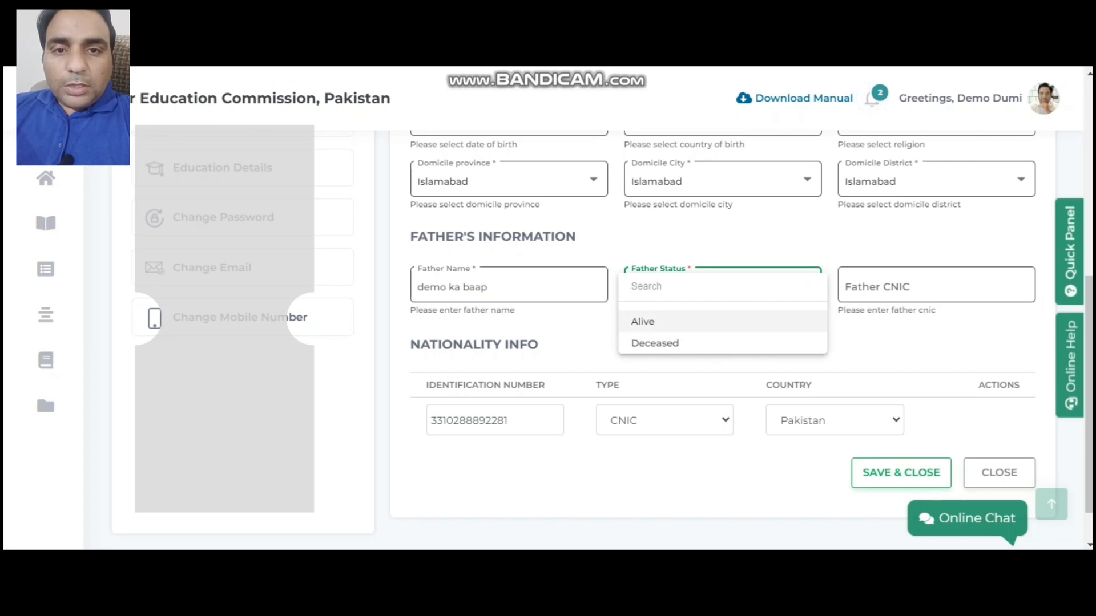
click(643, 322)
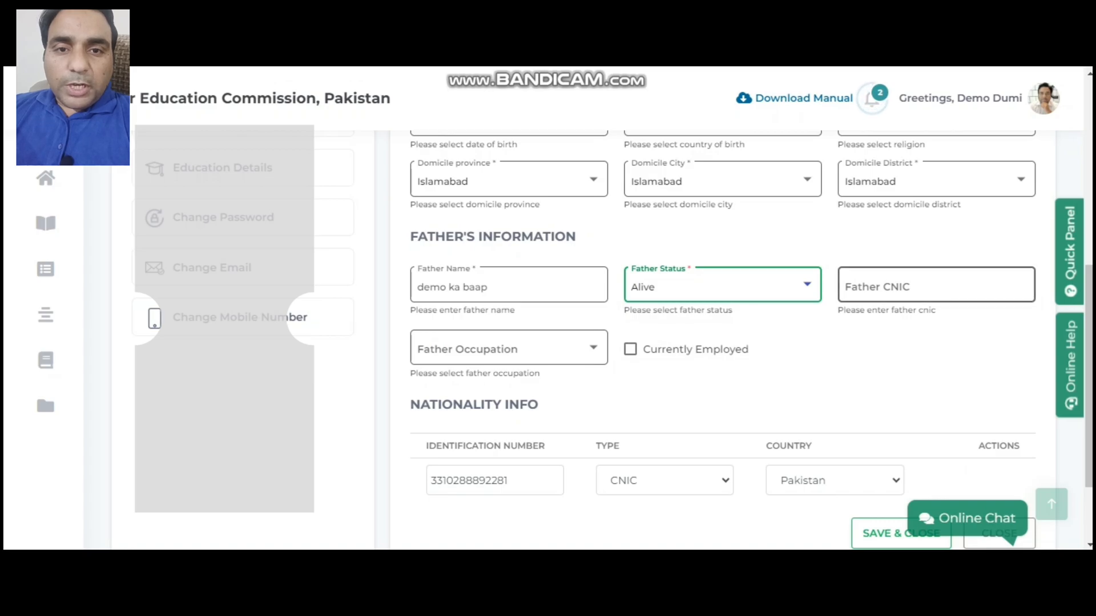
click(508, 348)
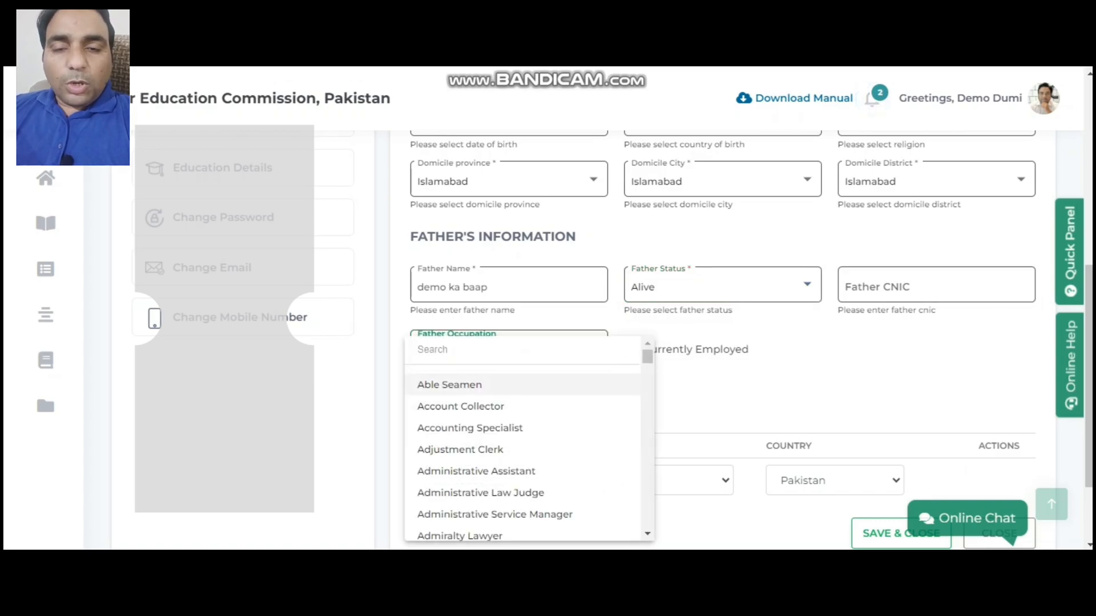
click(714, 286)
click(713, 285)
click(655, 314)
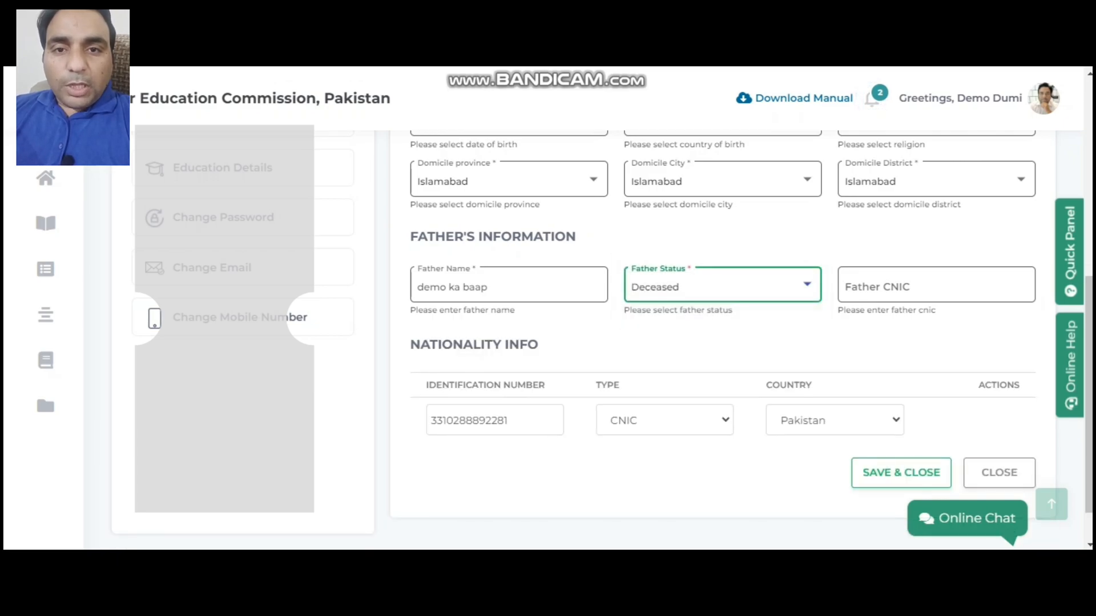
click(900, 473)
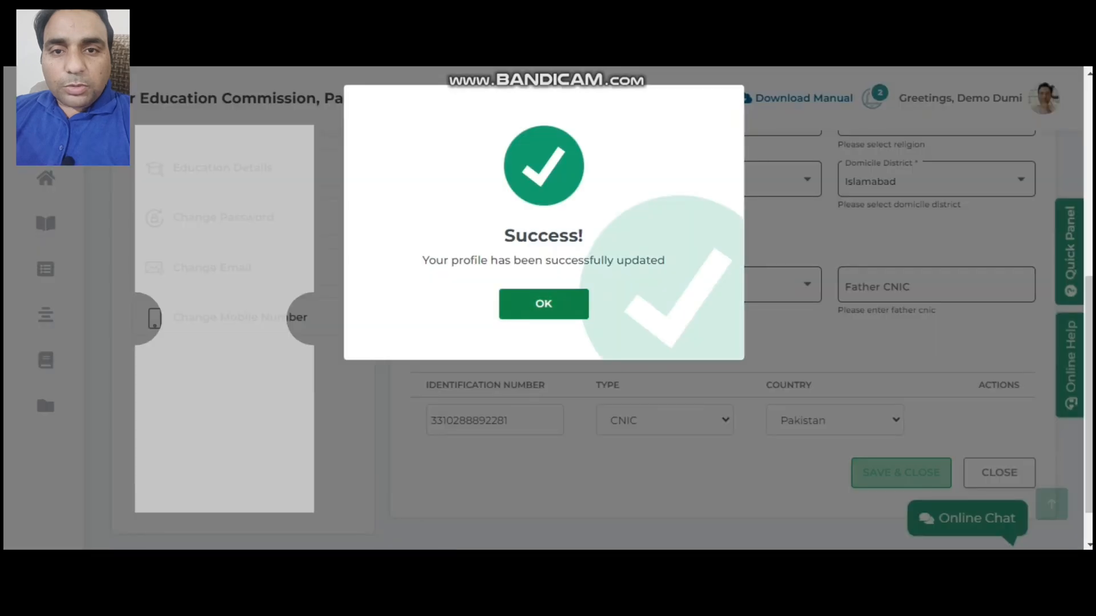
click(543, 303)
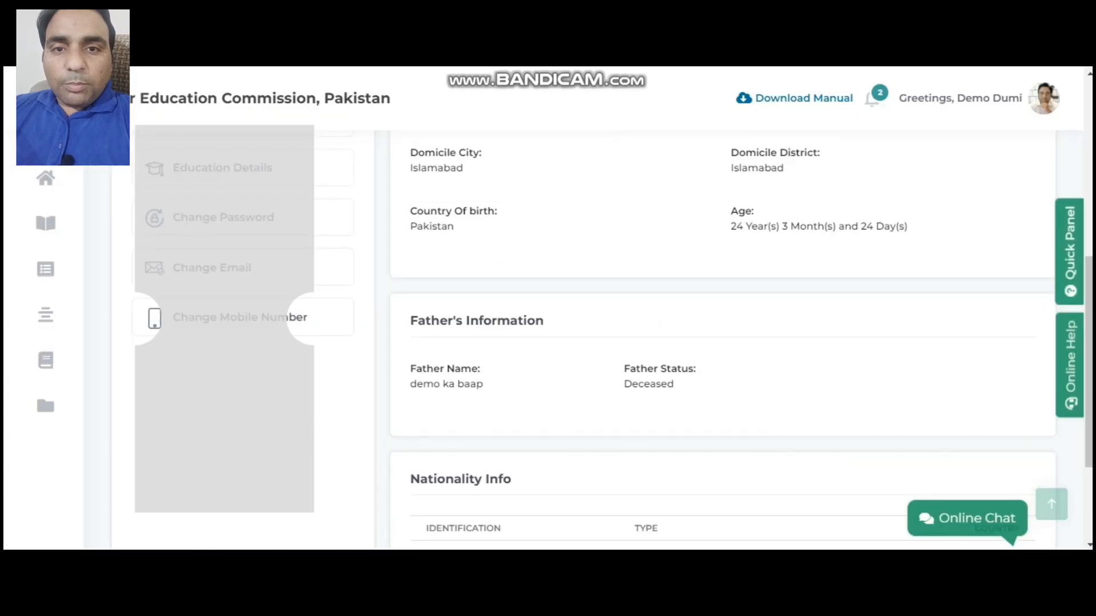
Step: Open the Address Information page and put the cursor in the Address field
scroll(722, 342, down, 2)
scroll(722, 343, up, 3)
scroll(722, 342, up, 1)
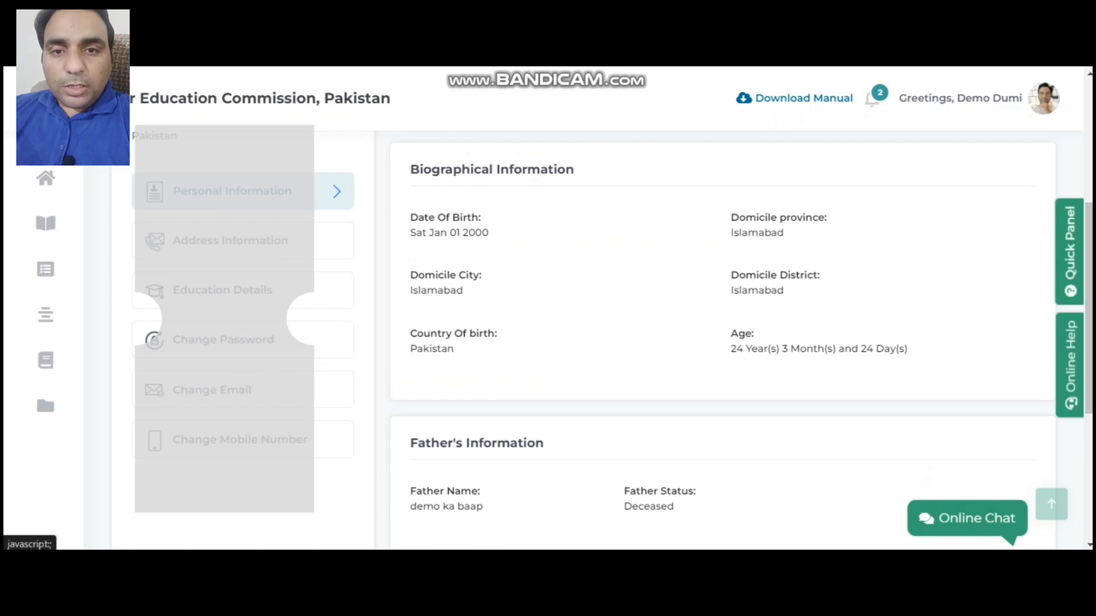
click(334, 239)
click(722, 240)
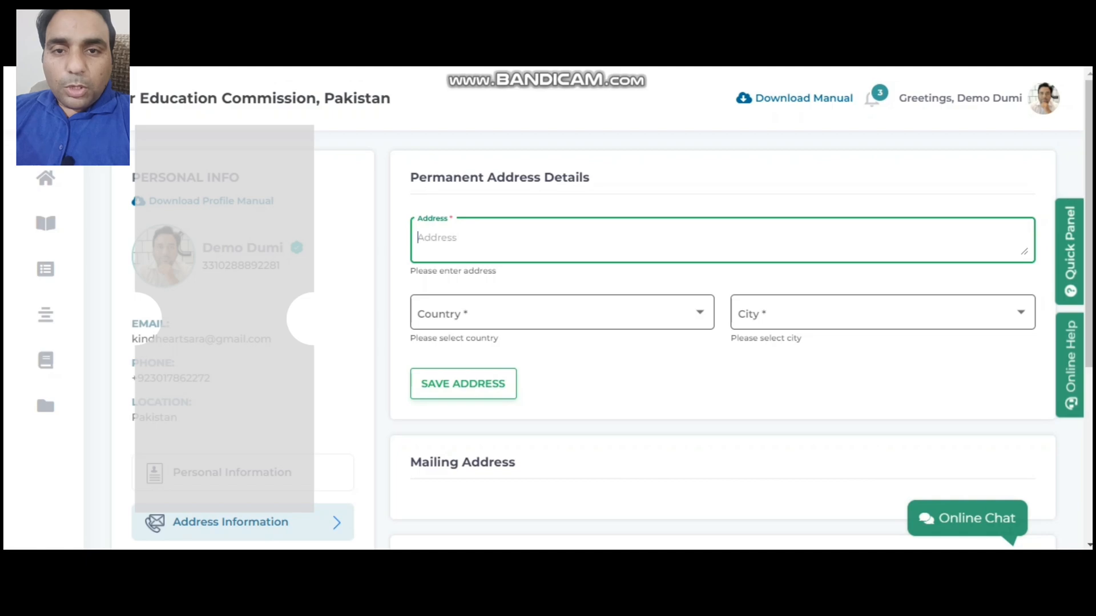
Step: Type the permanent street address and choose Pakistan as the country
text(sector f)
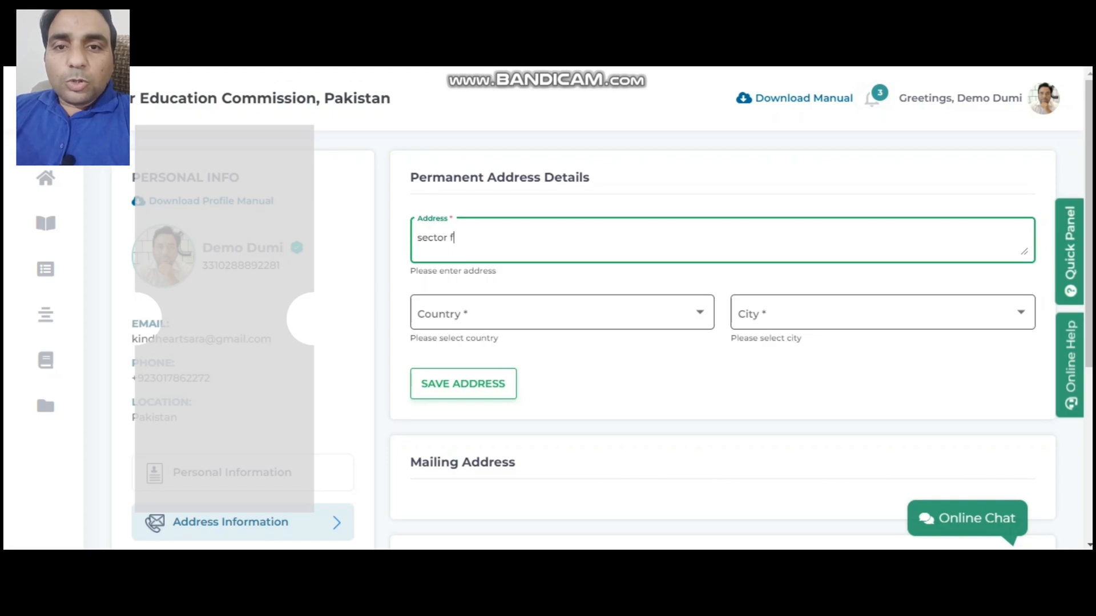
text(f)
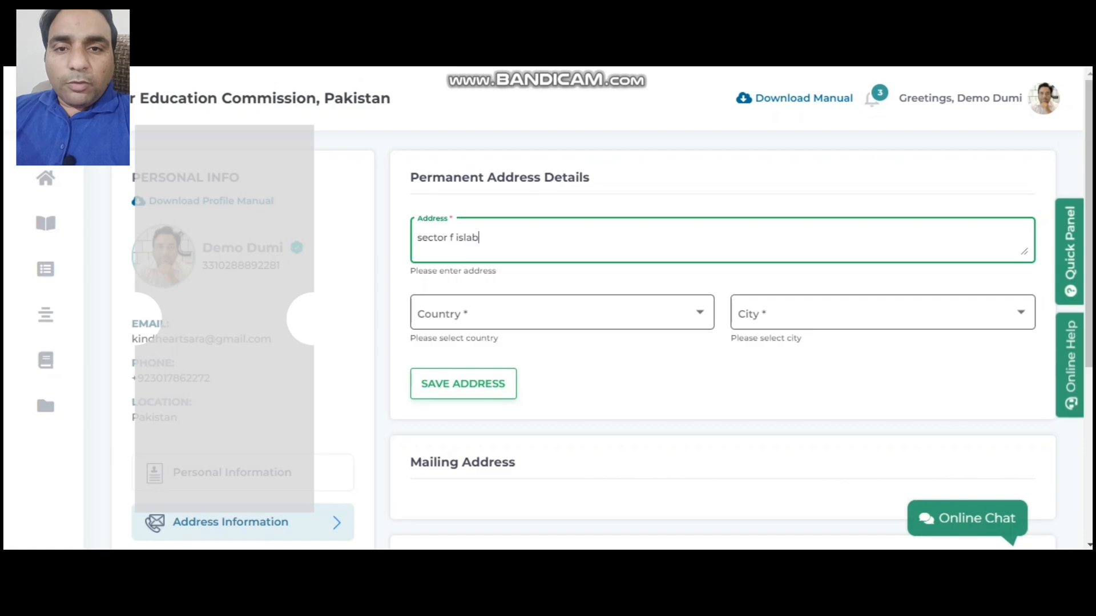
text(slab)
key(BackSpace)
text(mabad)
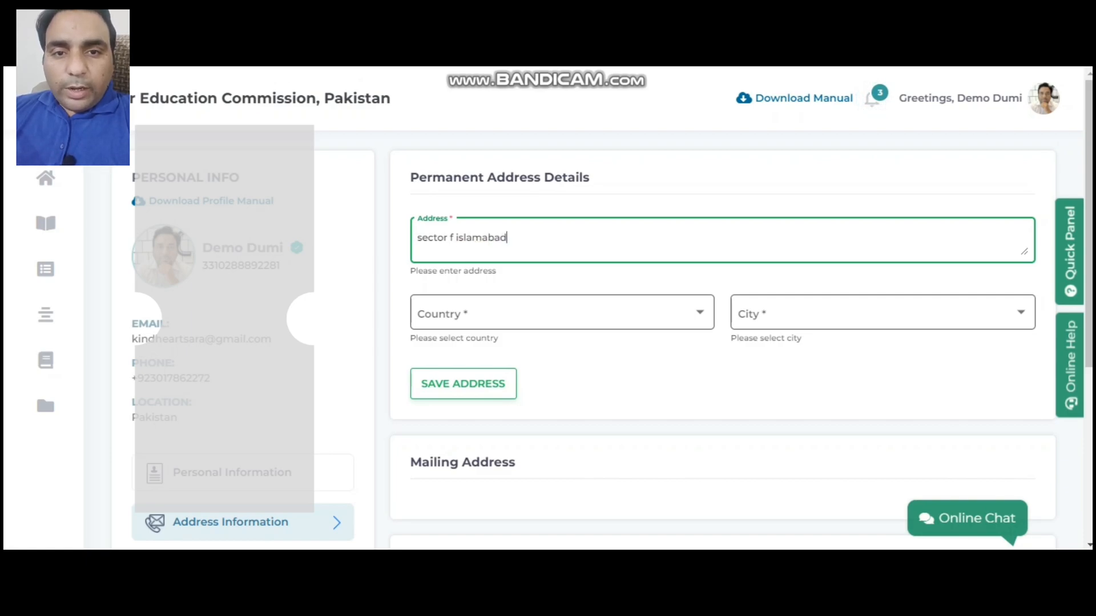
click(562, 313)
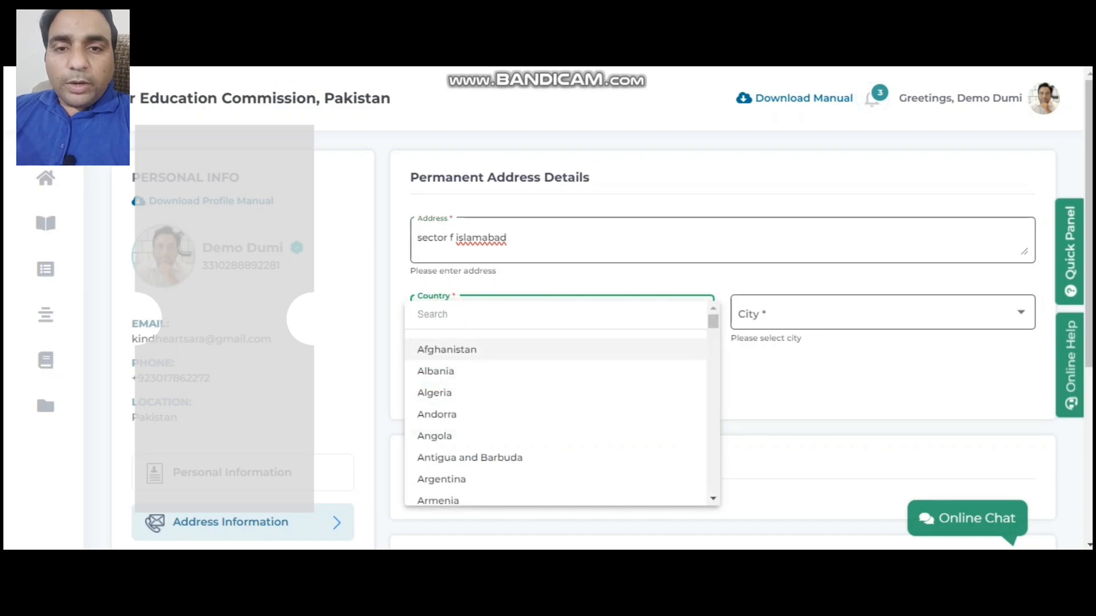
text(pak)
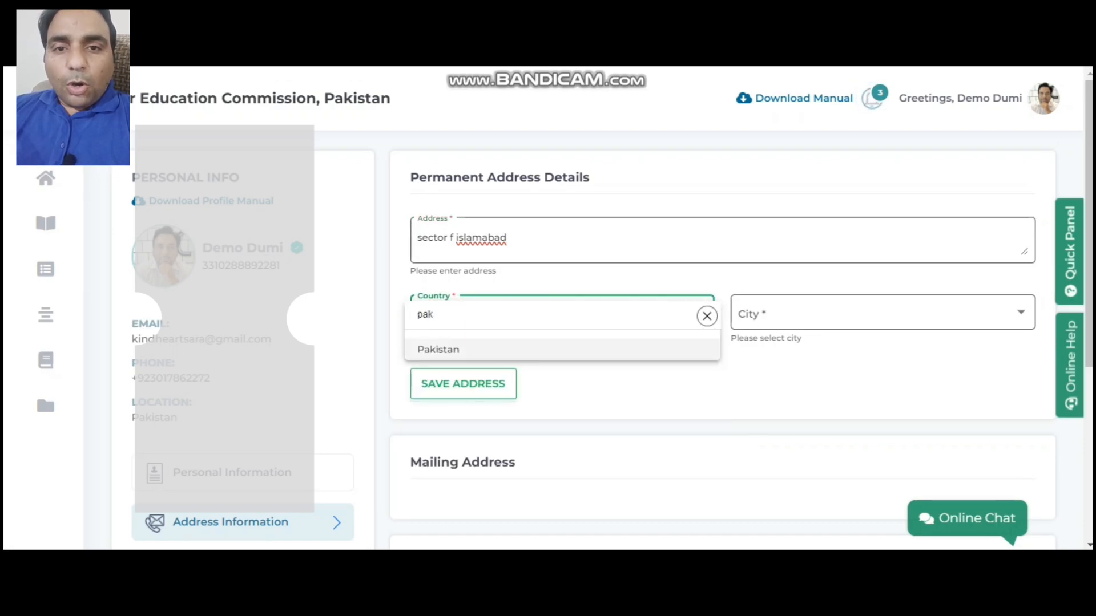
key(Return)
Step: Set city and district to Islamabad and save the permanent address
click(882, 312)
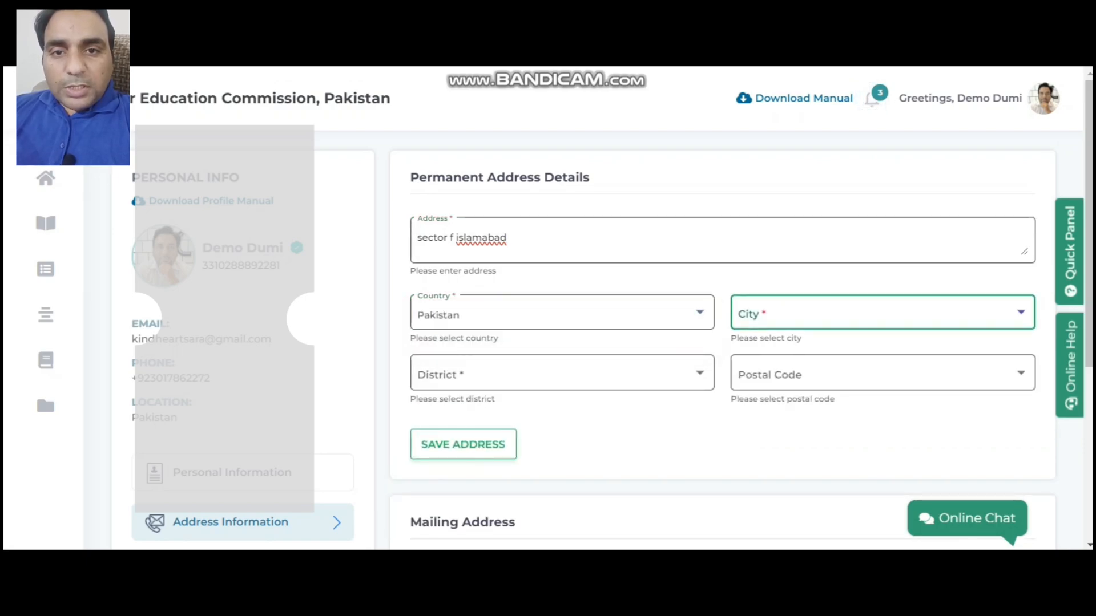
text(fais)
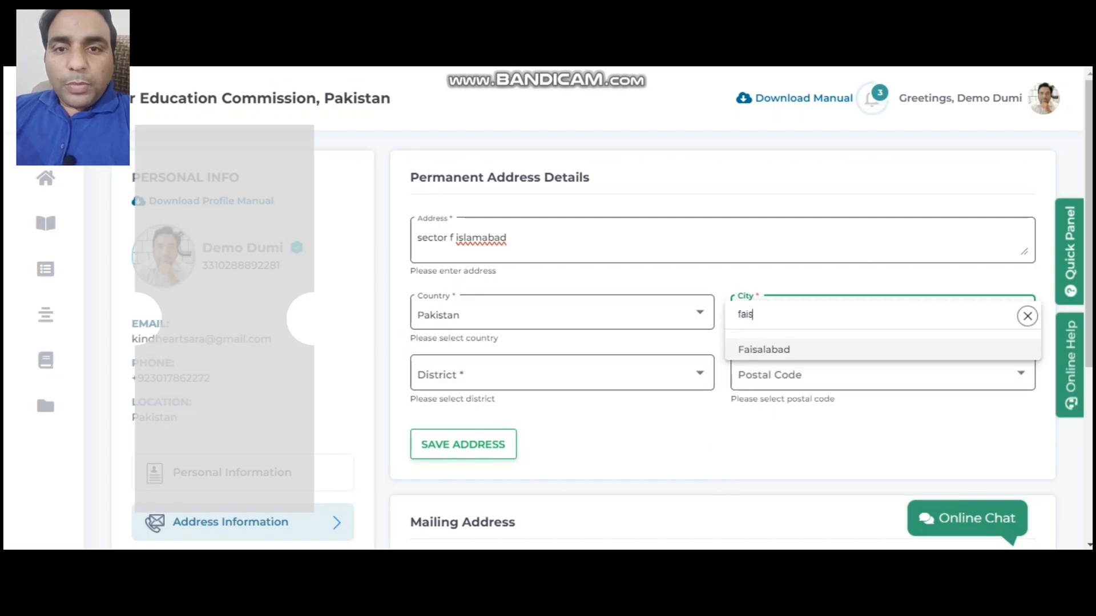
key(BackSpace)
key(BackSpace)
key(BackSpace)
text(is)
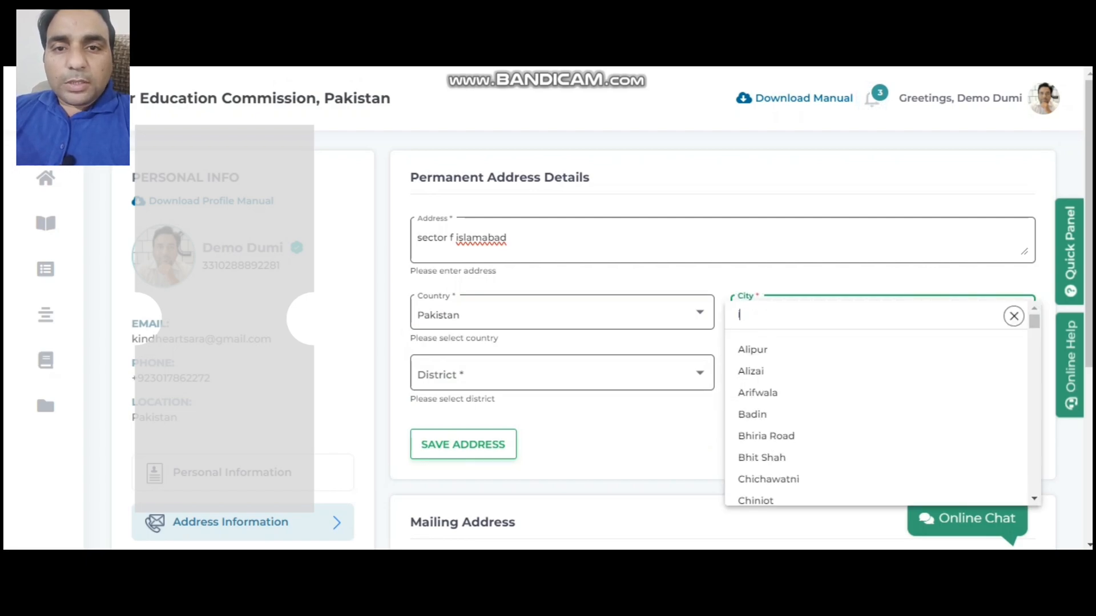
text(la)
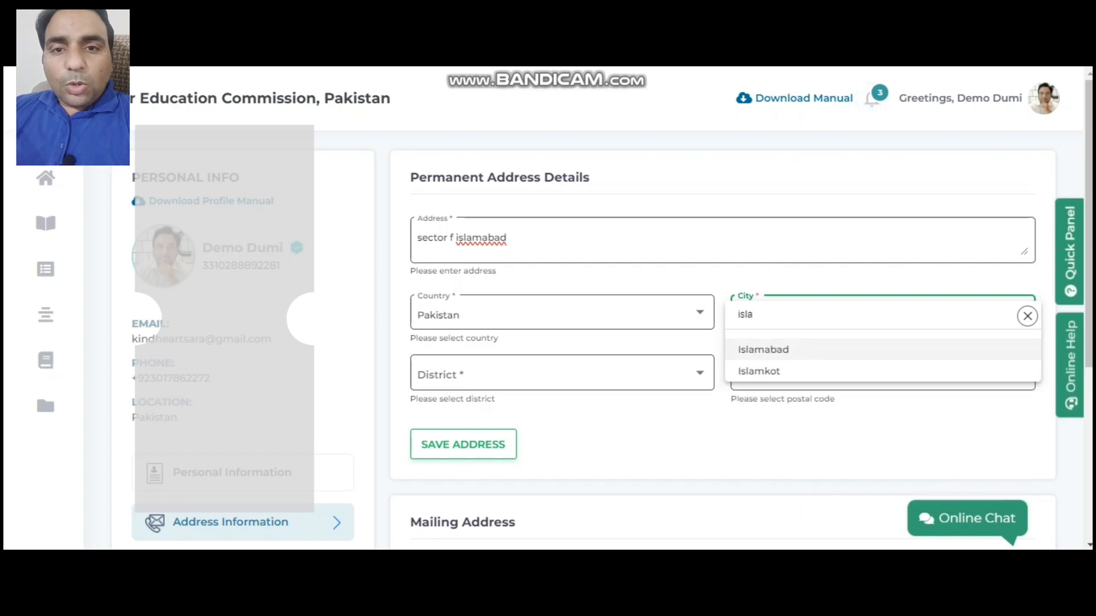
key(Return)
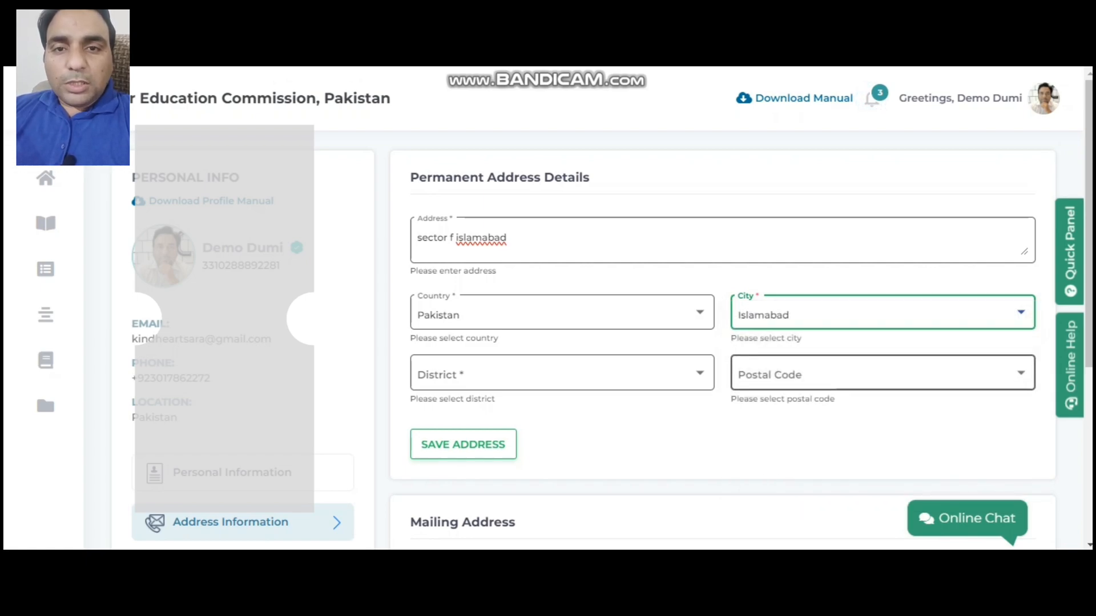
click(562, 373)
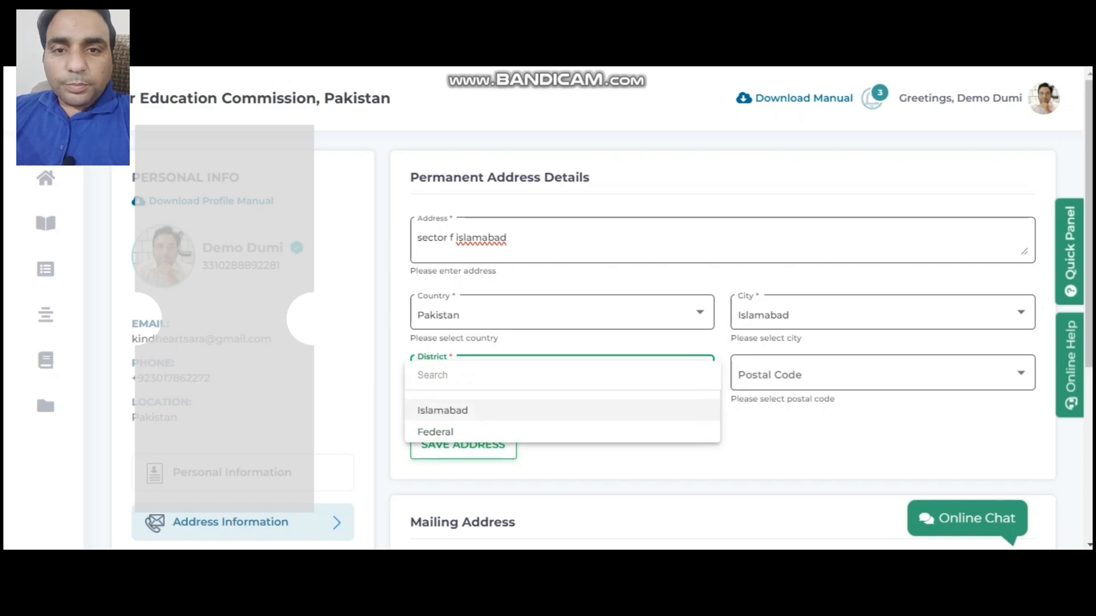
key(Return)
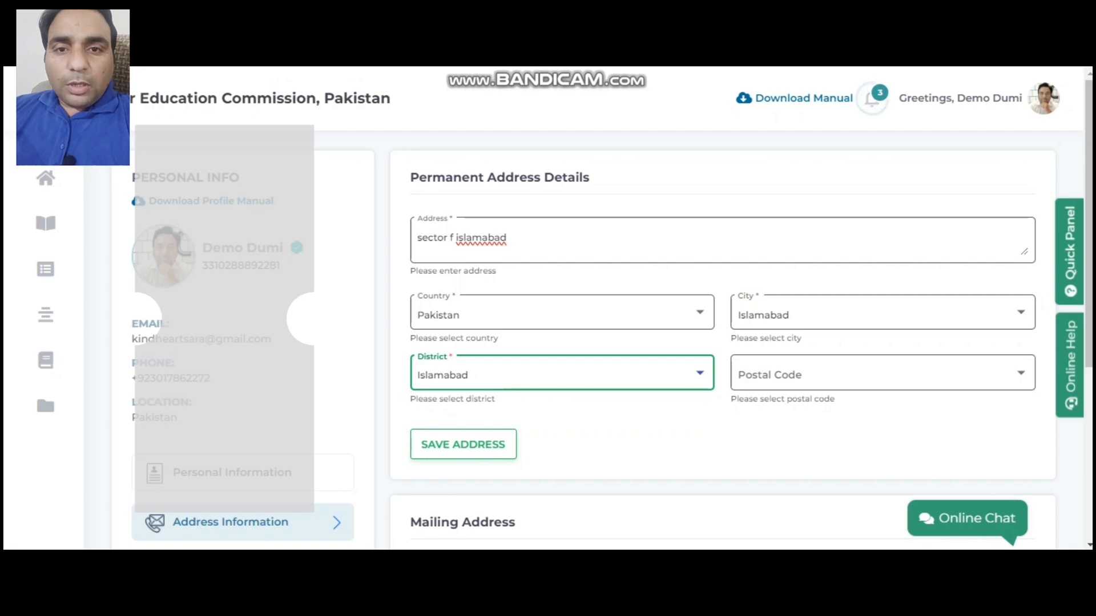
click(463, 444)
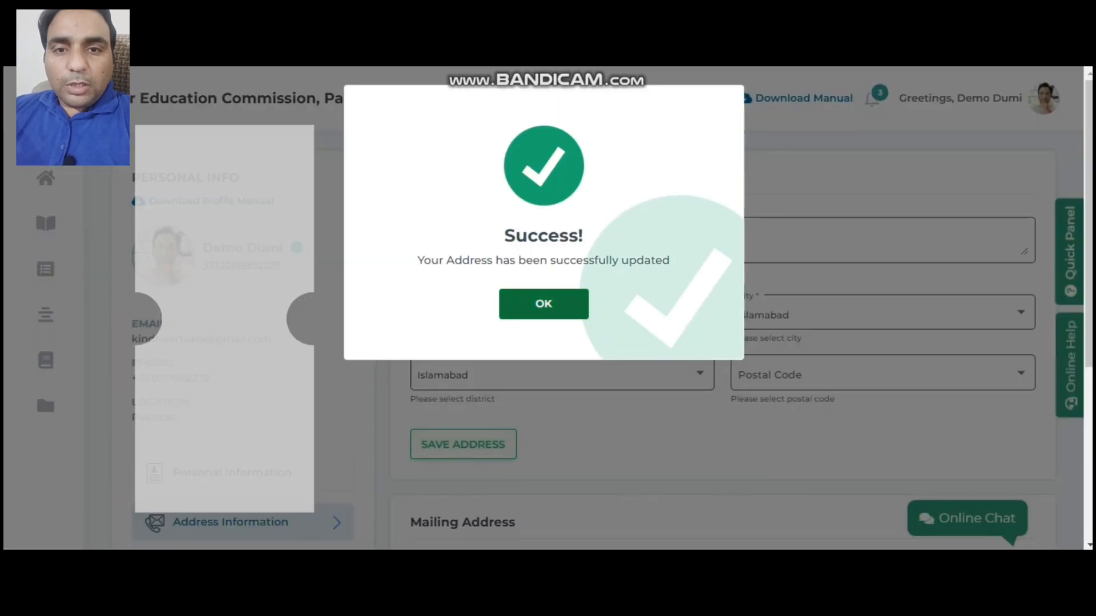
Step: Mark Current Address 'Same as Permanent Address' (Islamabad) and continue to Education Details
click(544, 303)
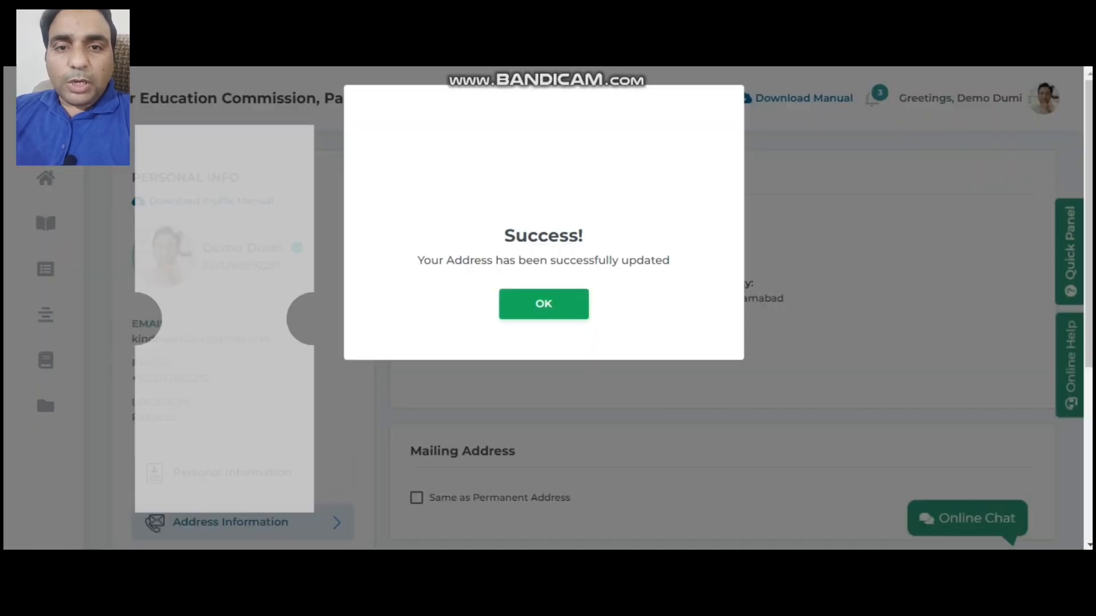
key(Return)
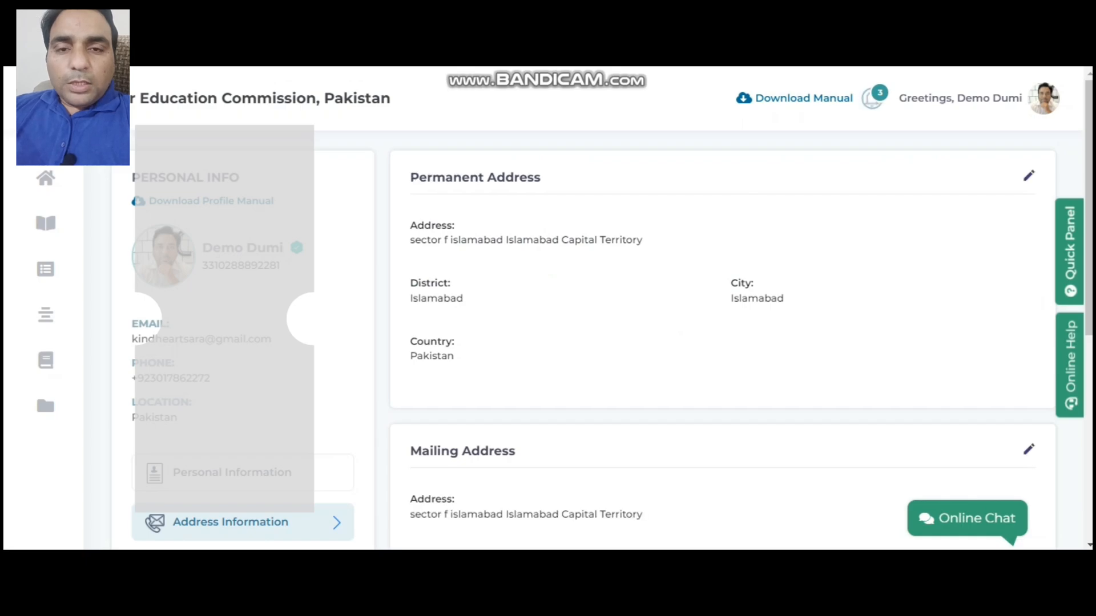
scroll(603, 342, down, 6)
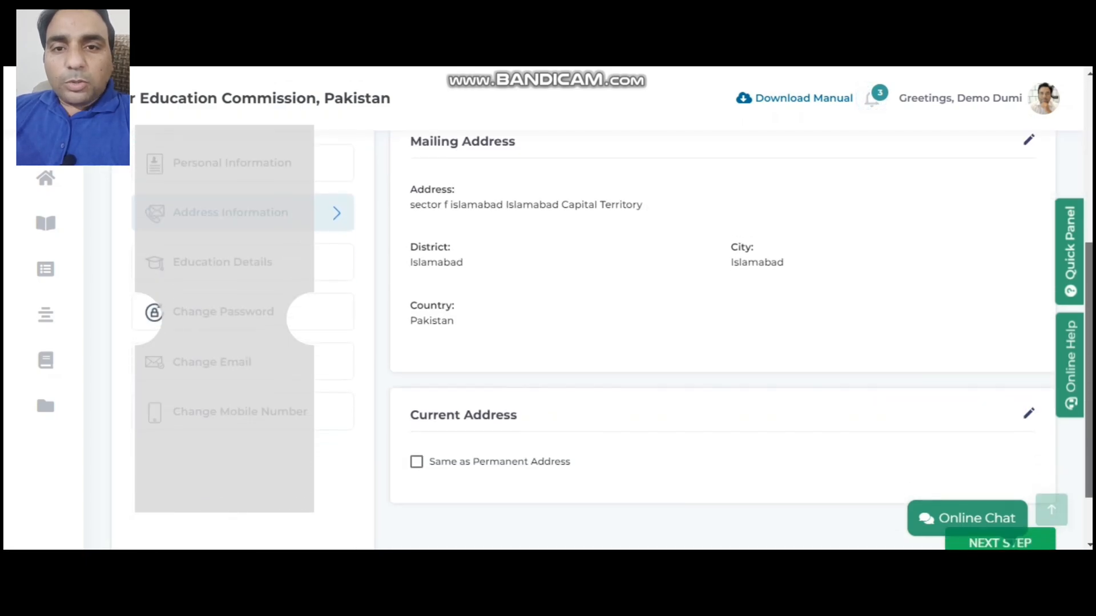
click(417, 443)
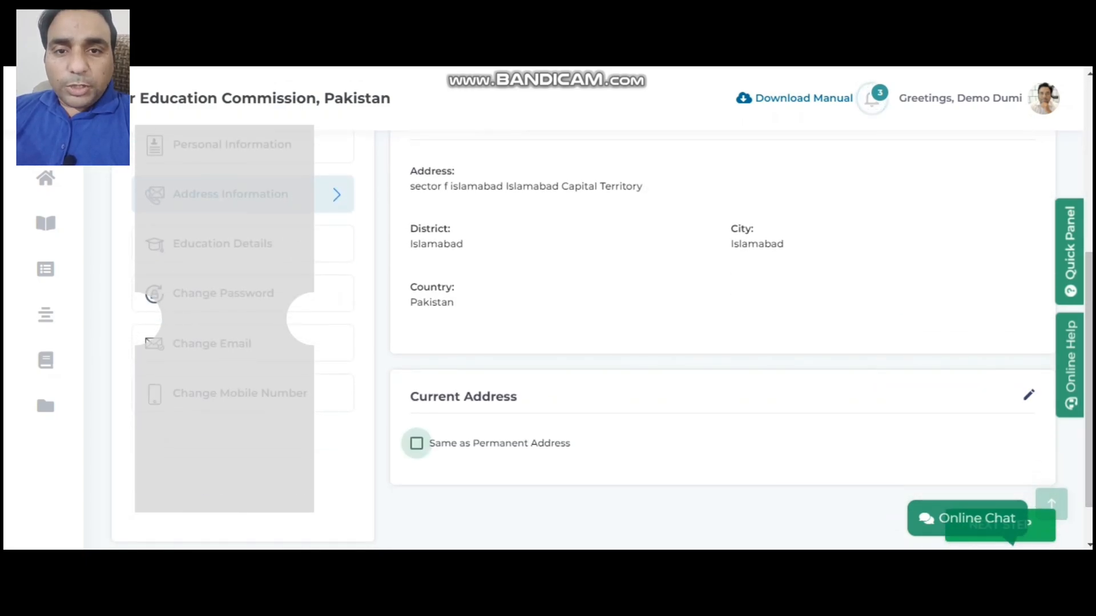
key(Return)
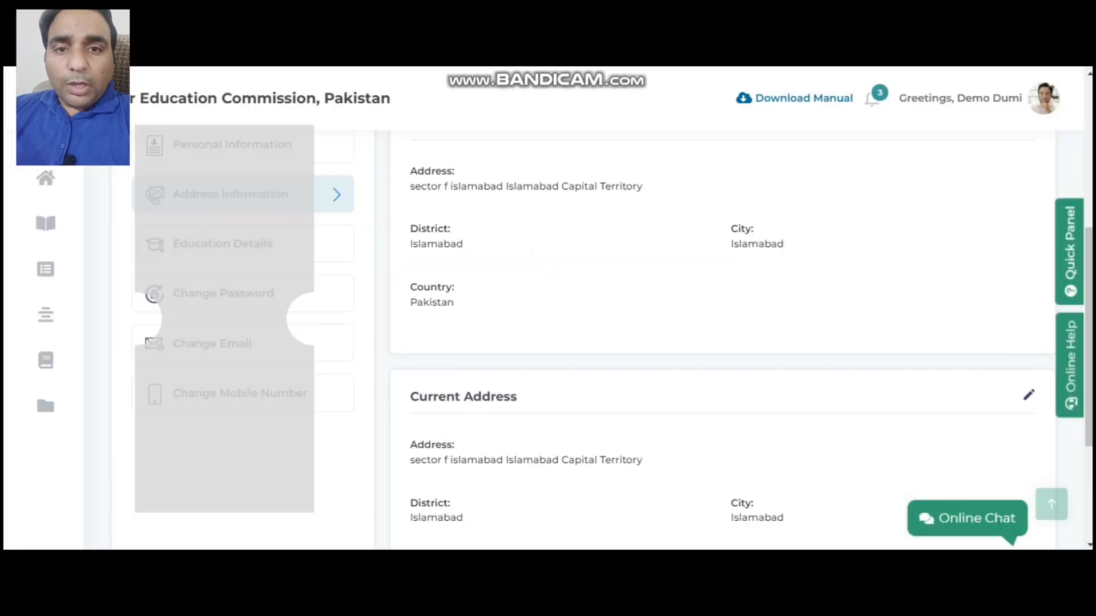
scroll(723, 337, down, 4)
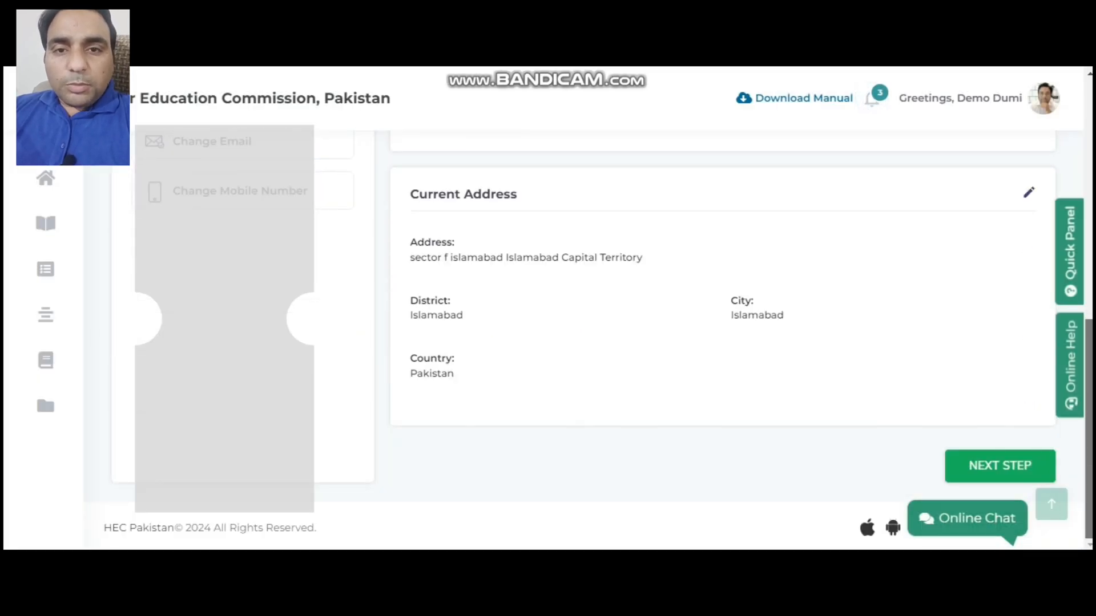
click(1000, 463)
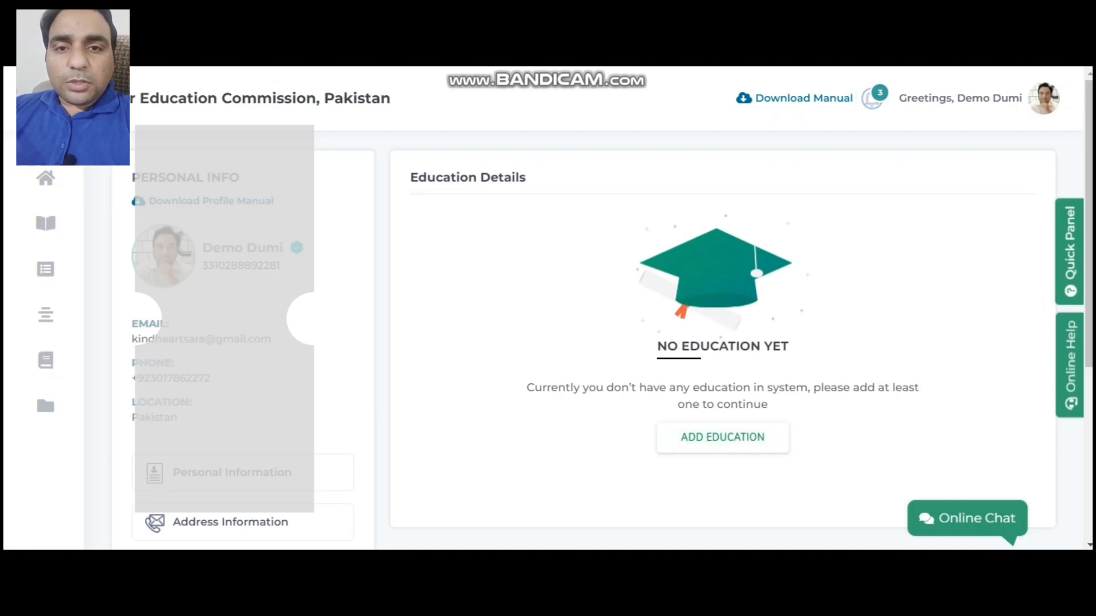
Step: Start a new education record at Secondary School Certificate / Matriculation level
click(722, 437)
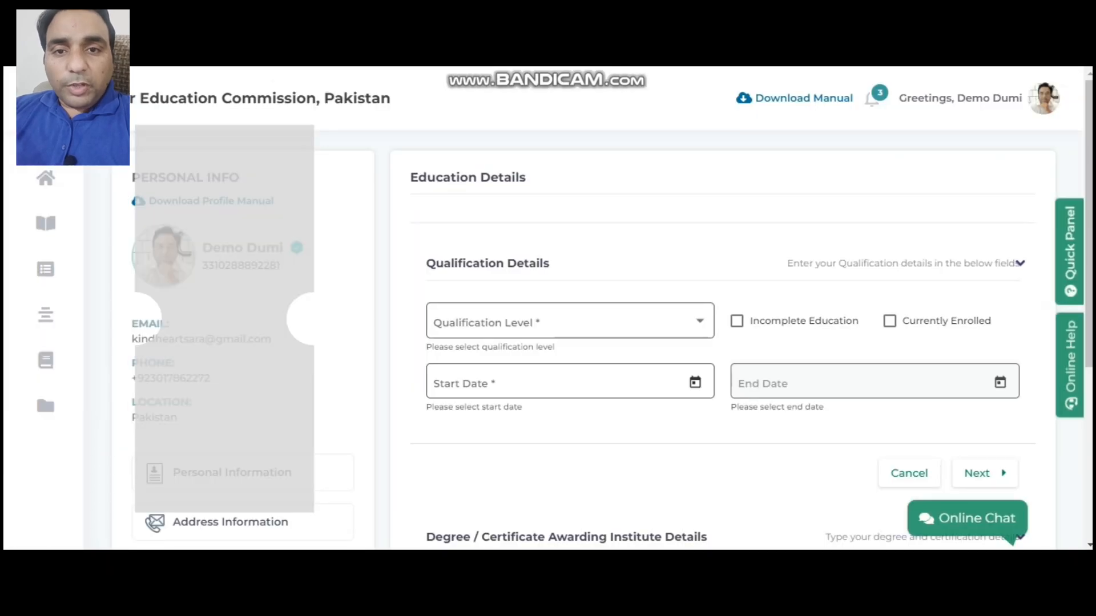
click(569, 322)
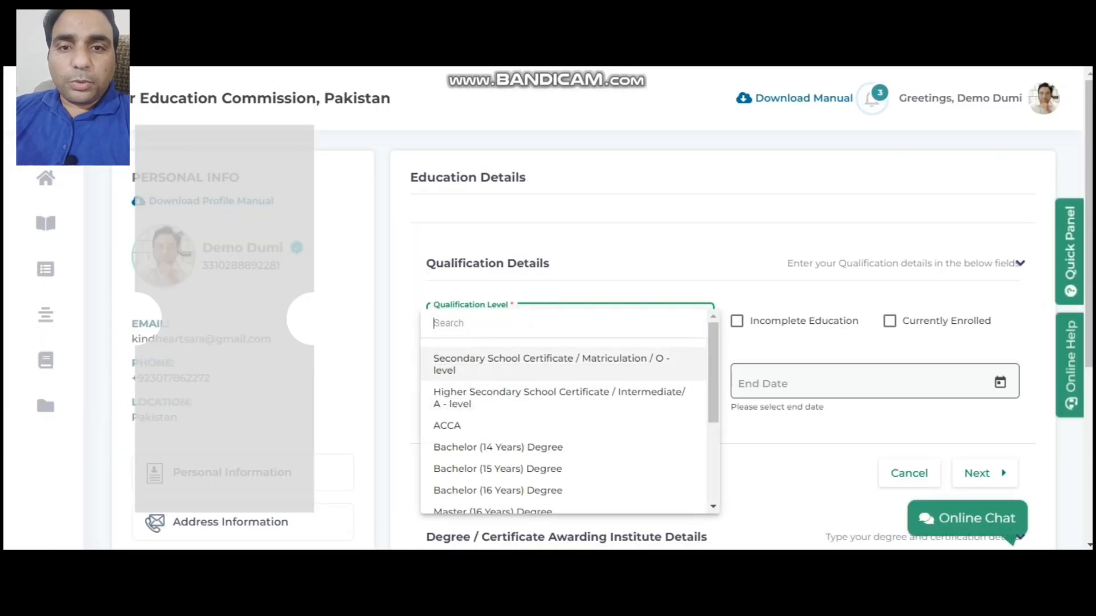
click(674, 364)
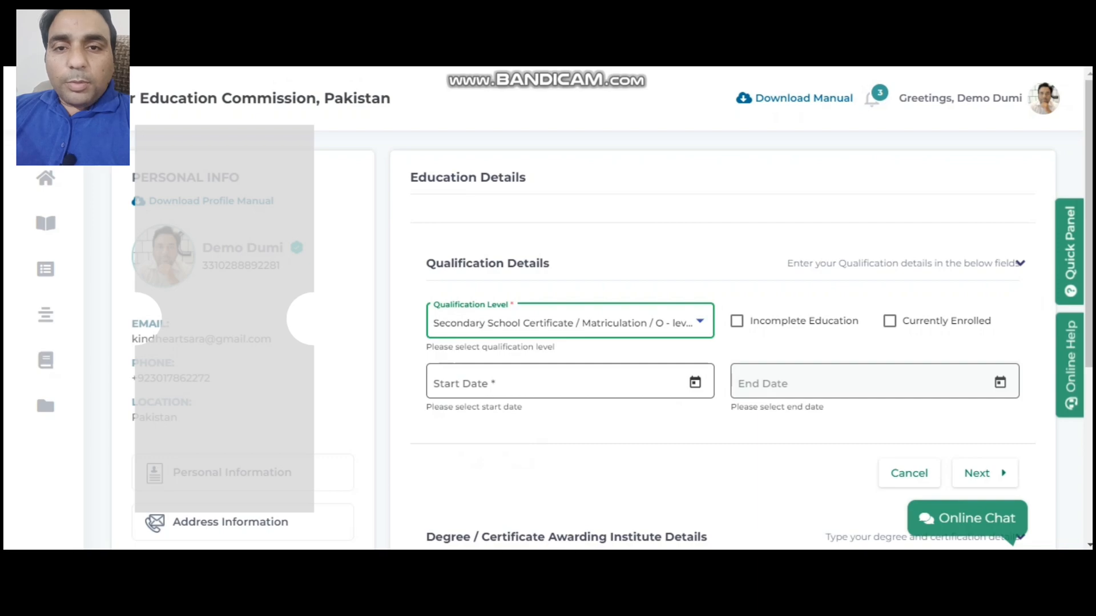
click(569, 321)
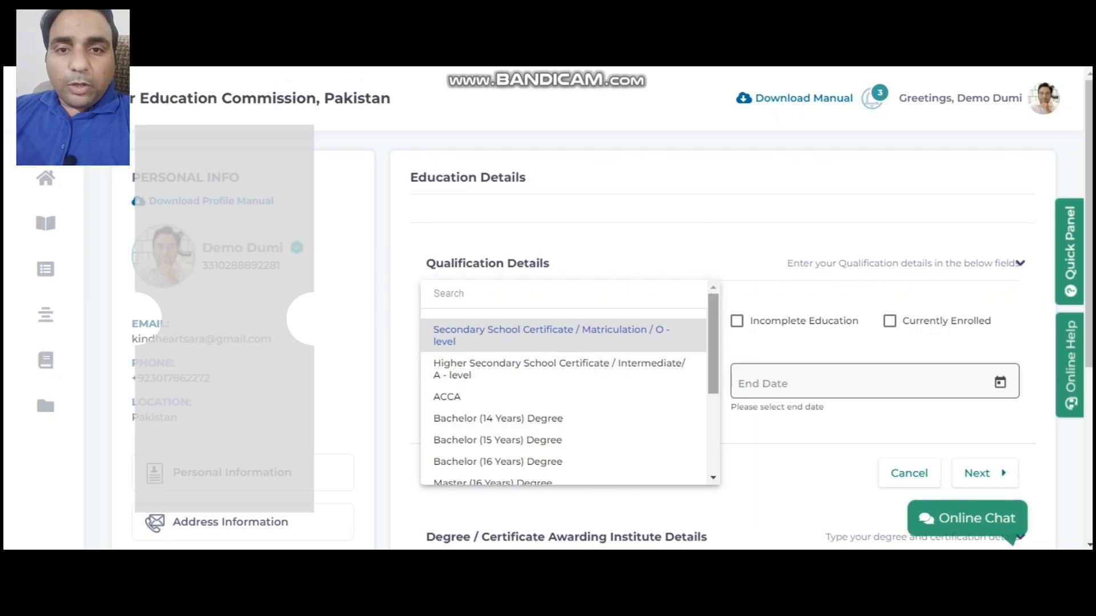
scroll(565, 396, down, 1)
scroll(565, 397, down, 3)
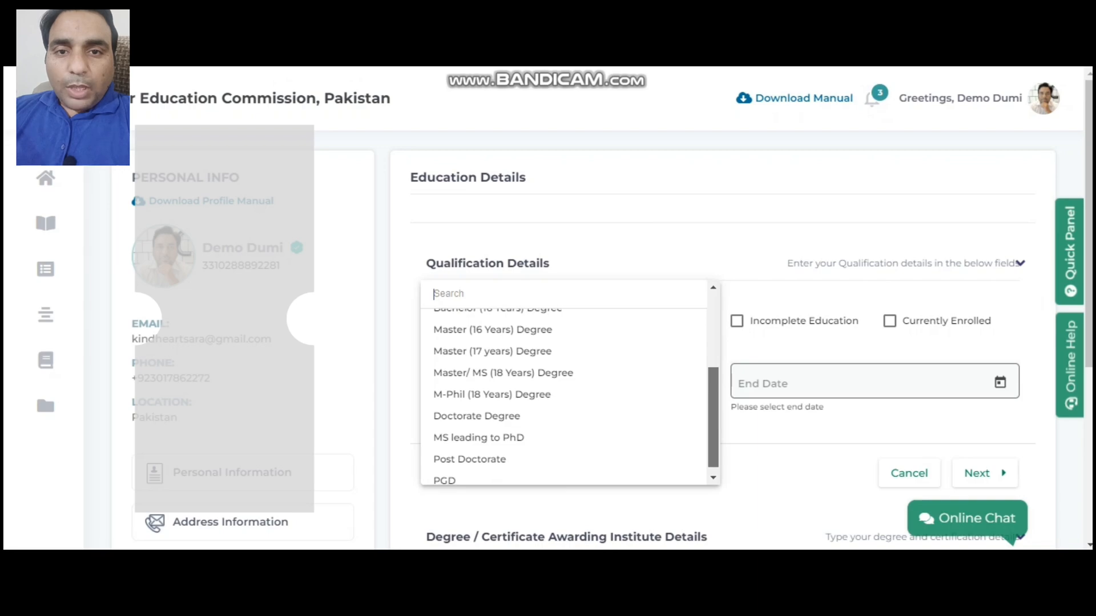
scroll(565, 397, up, 4)
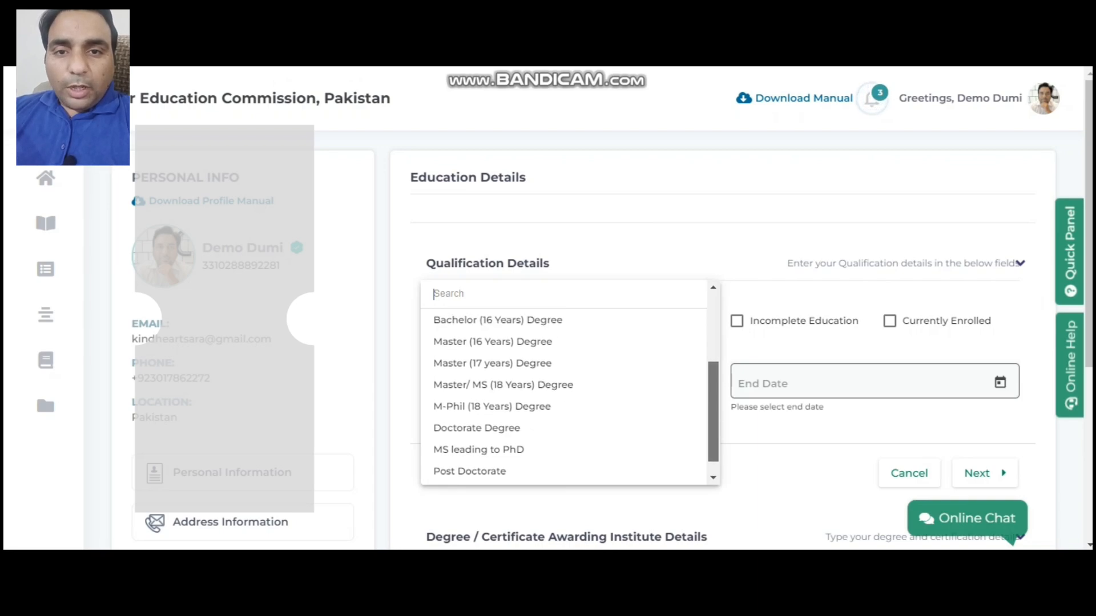
click(643, 335)
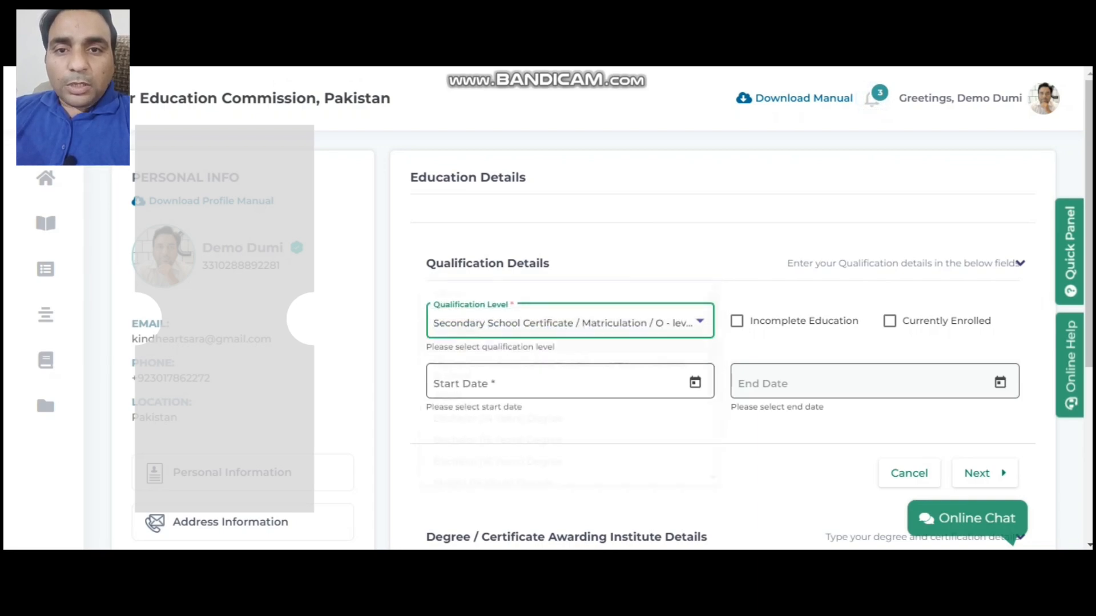
Step: Set the qualification start date to 4/1/2014
click(695, 383)
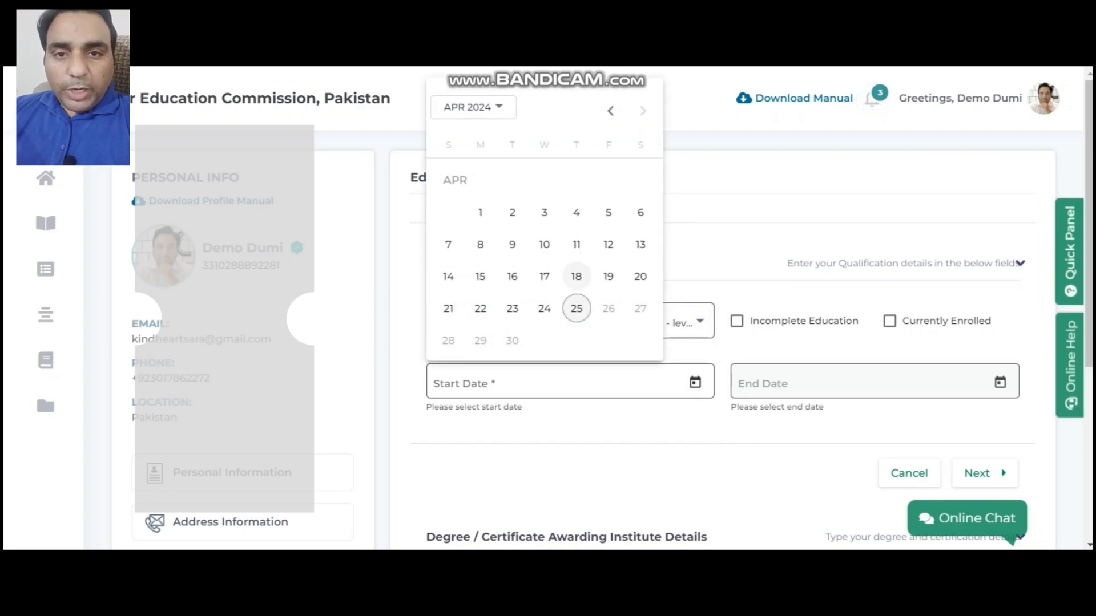
click(473, 107)
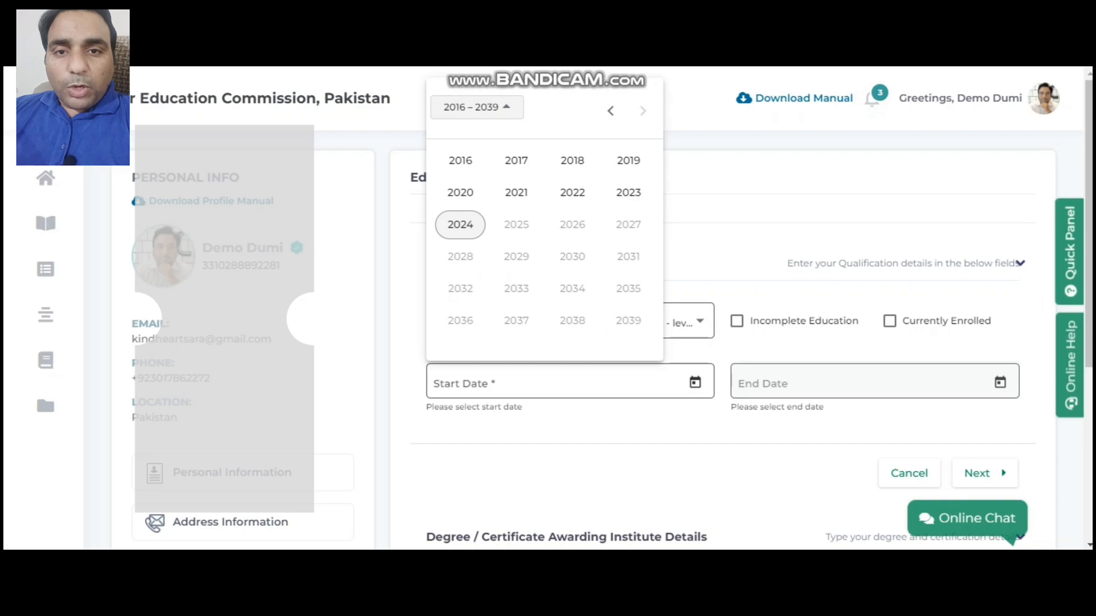
click(610, 111)
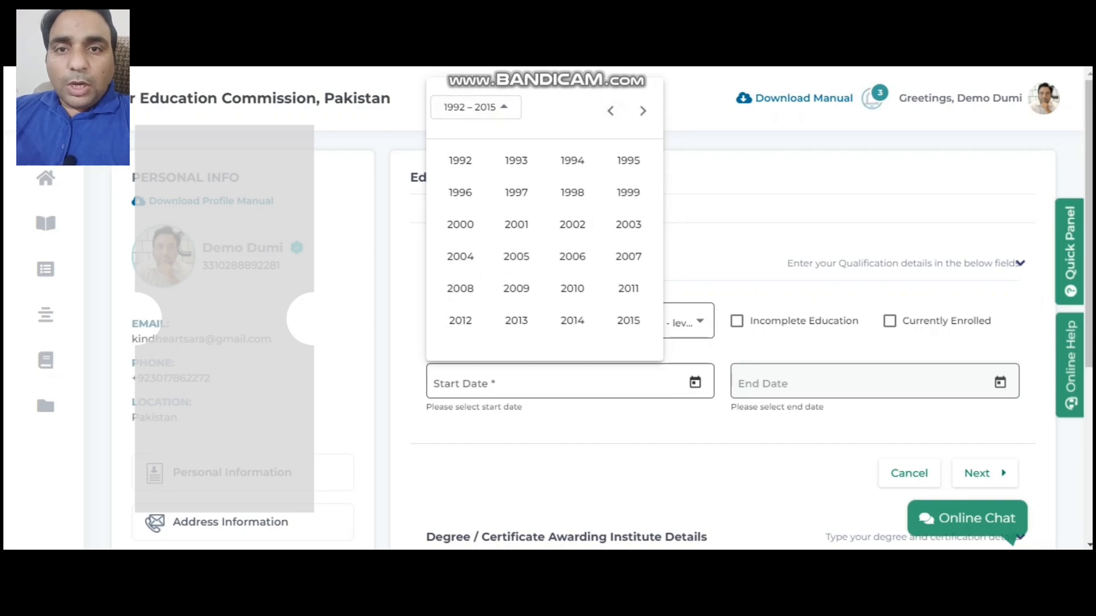
click(572, 320)
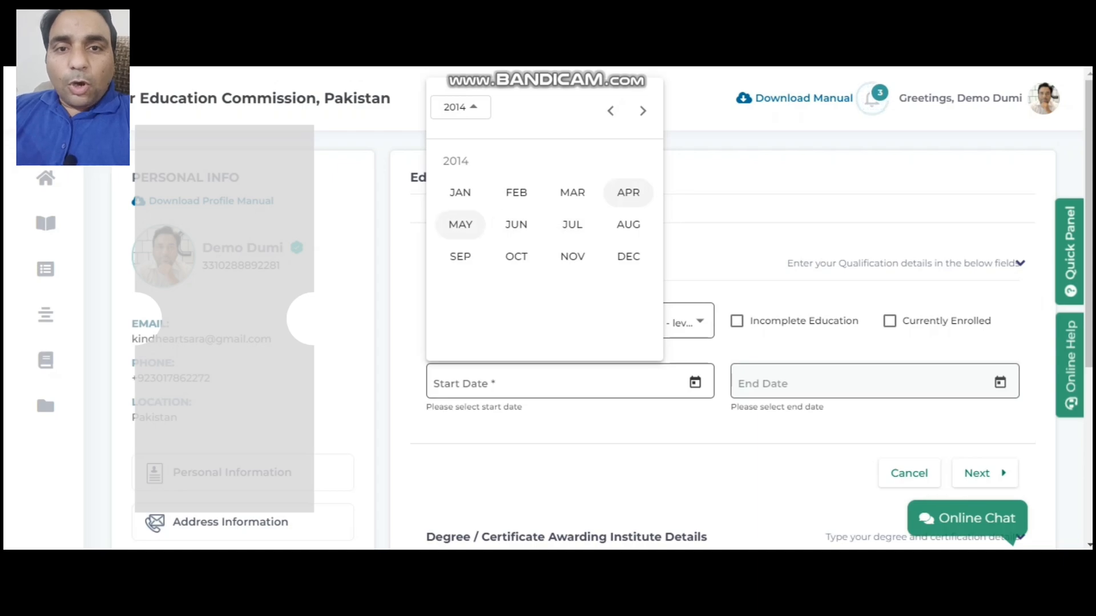
click(628, 192)
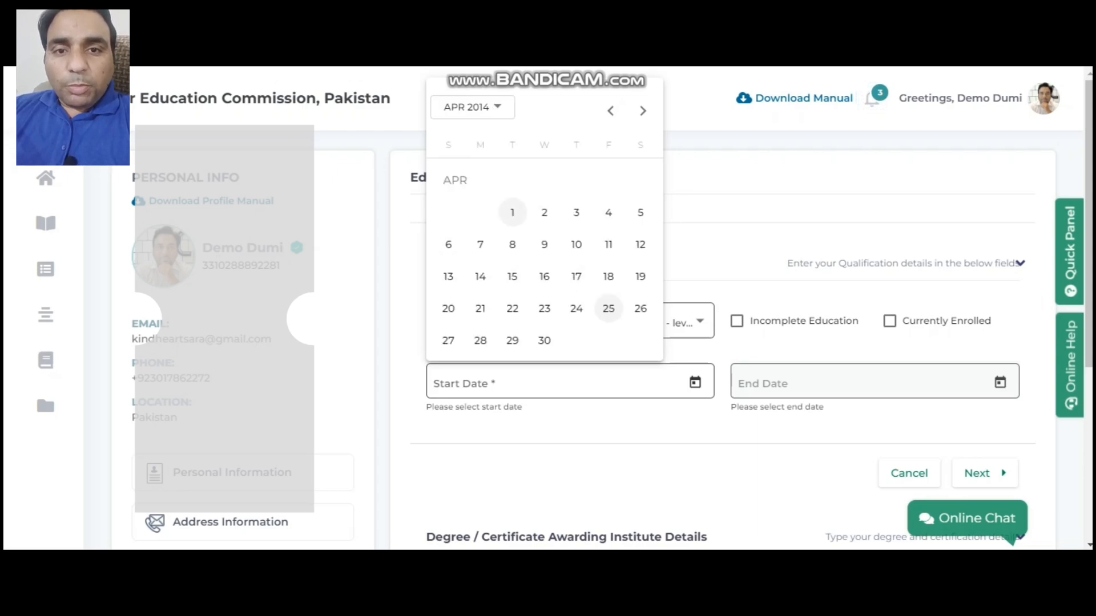
click(512, 213)
Step: Set the qualification end date to 4/5/2016
click(856, 382)
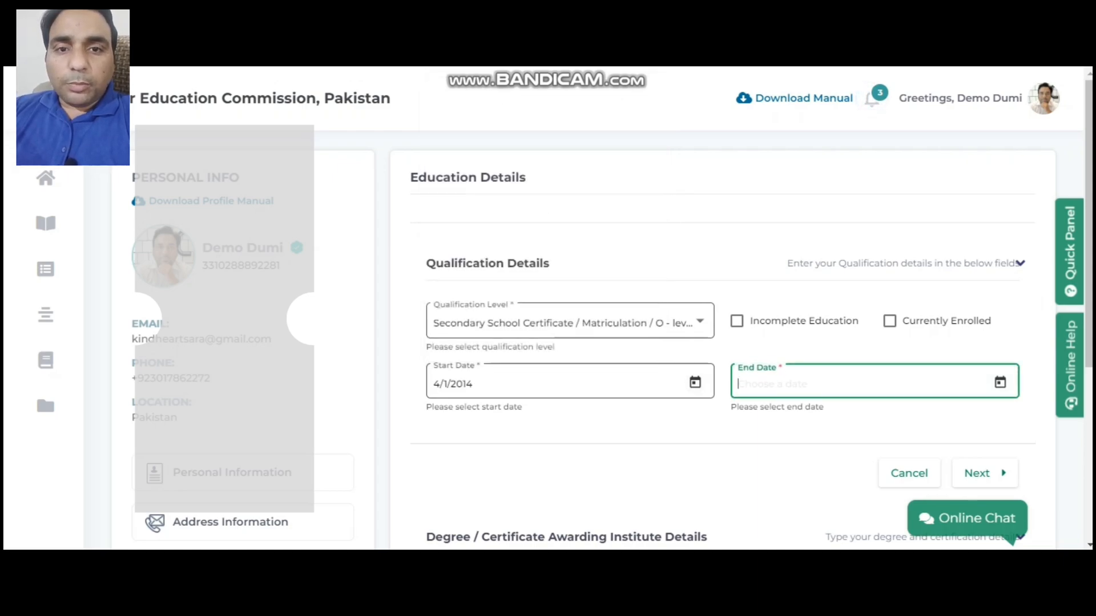
click(1000, 383)
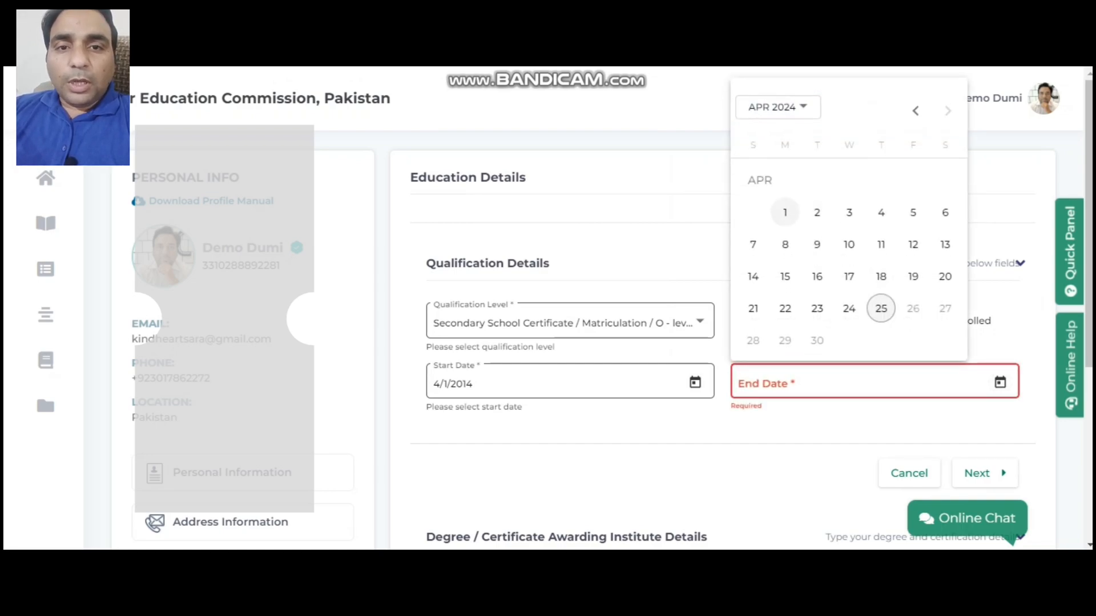
click(778, 107)
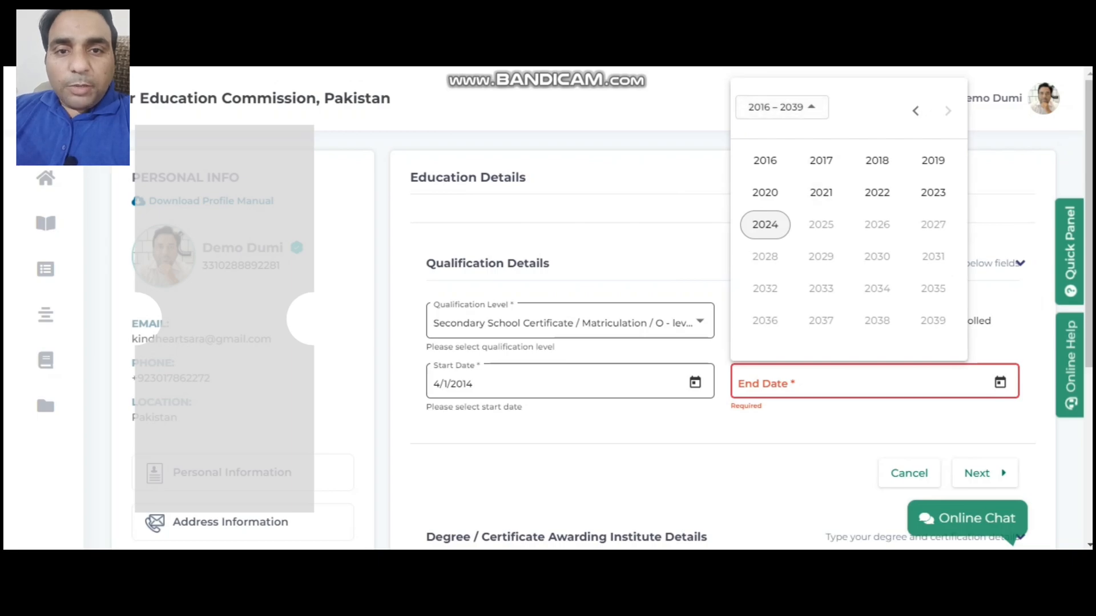
click(915, 111)
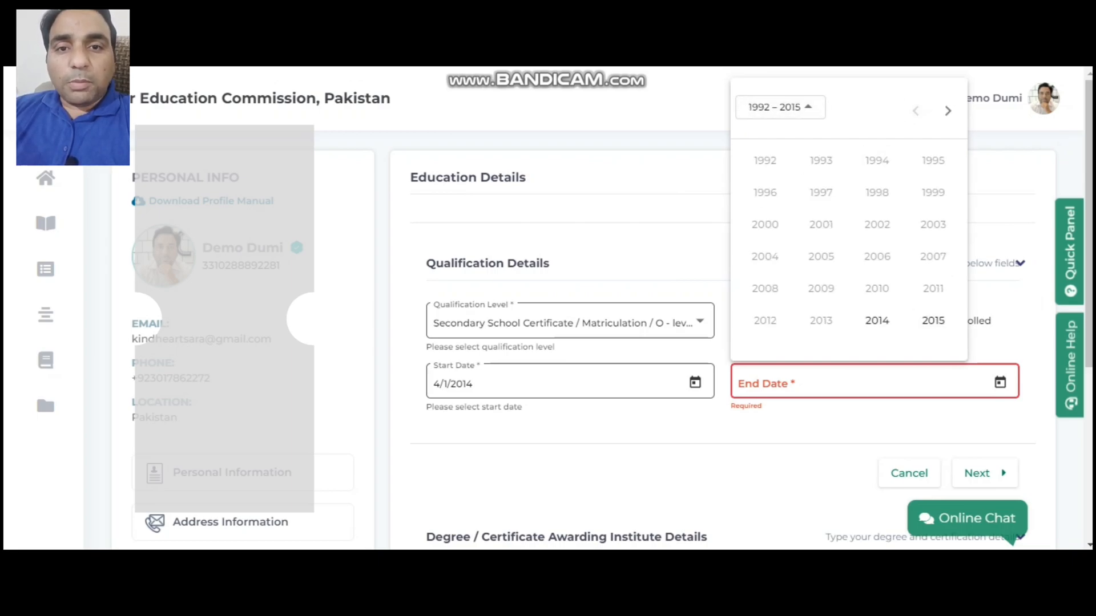
click(948, 111)
click(765, 160)
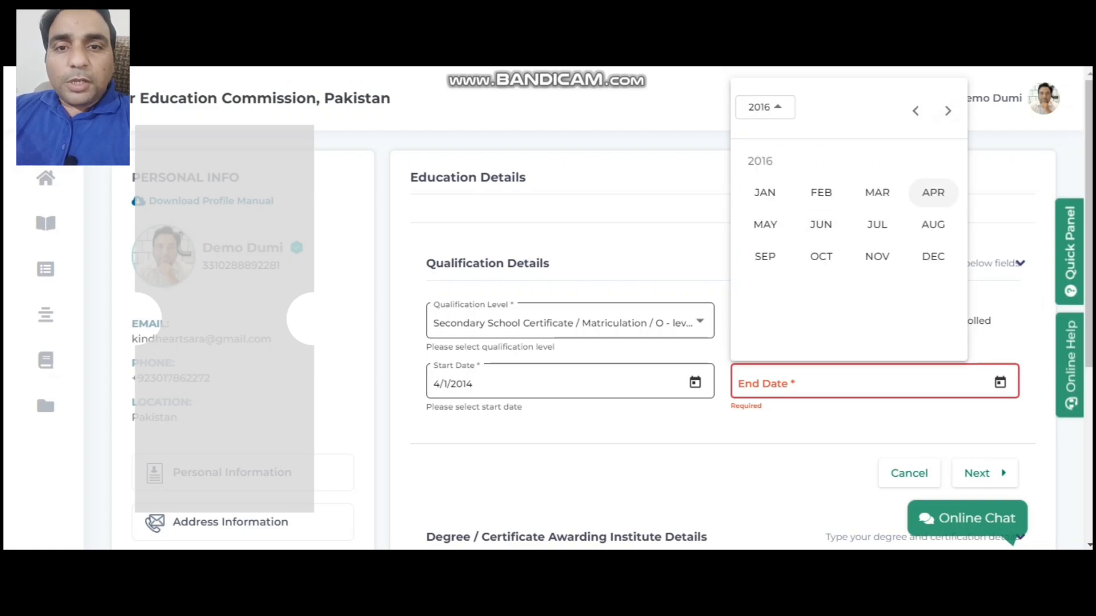
click(934, 194)
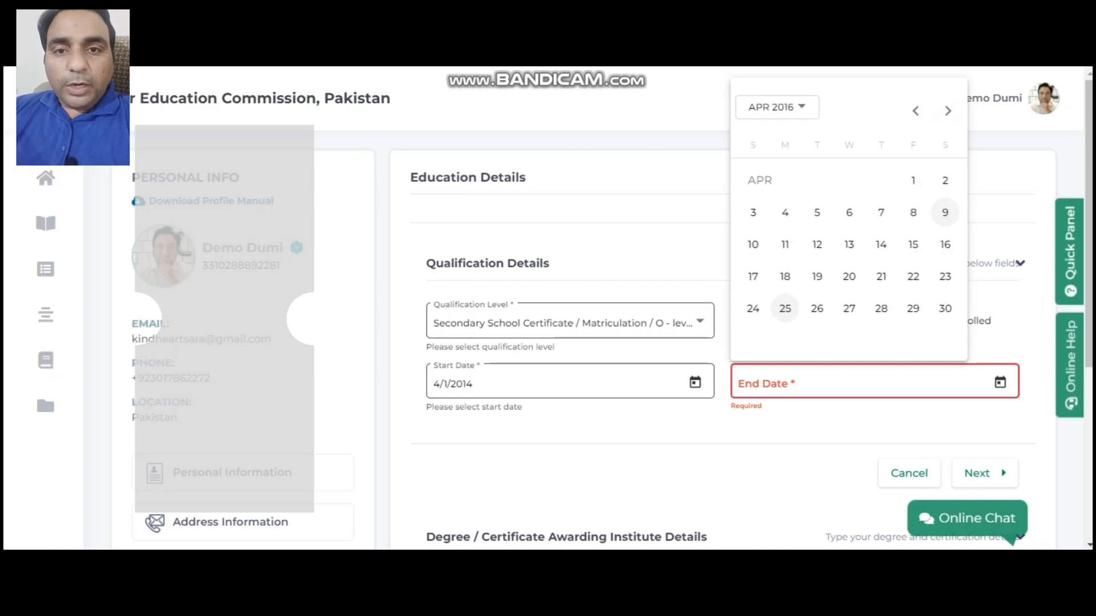
click(817, 213)
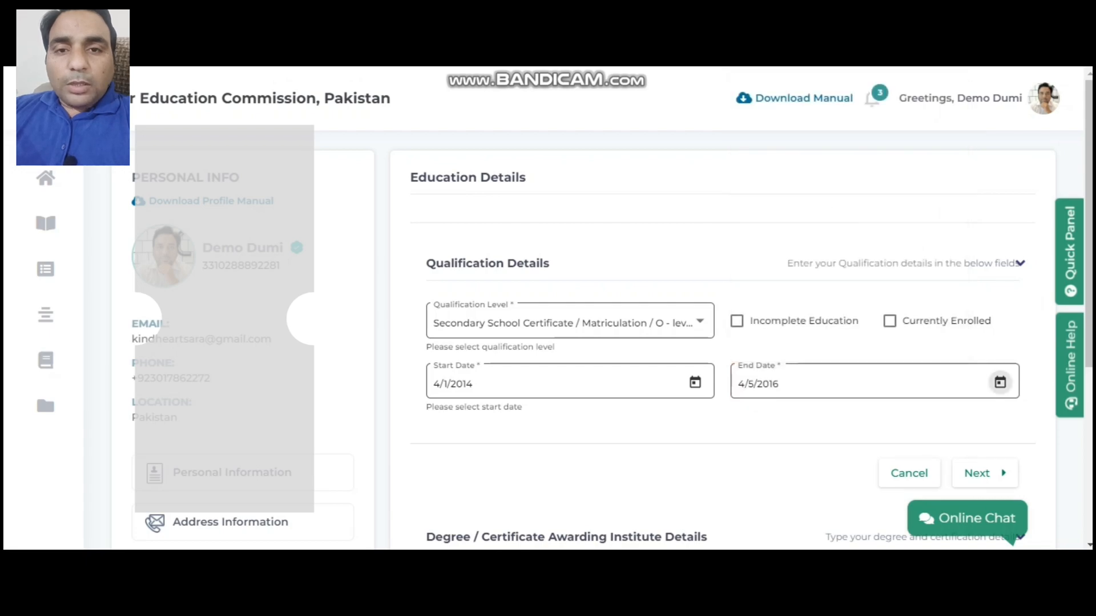
Step: Move on to the awarding institute details and choose Pakistan as the country
click(982, 473)
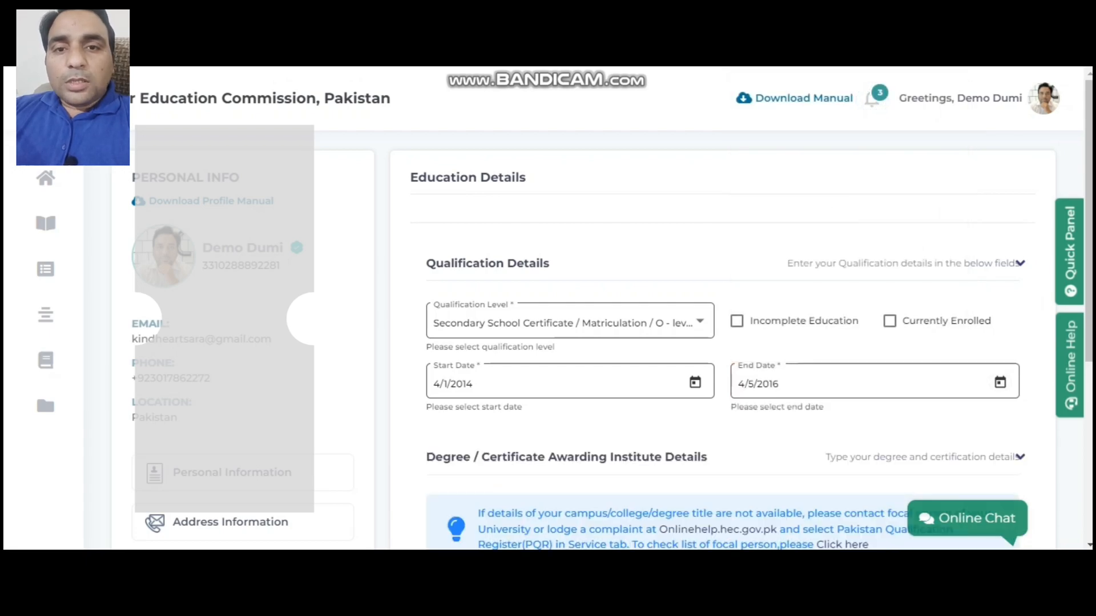
drag(1088, 251, 1088, 355)
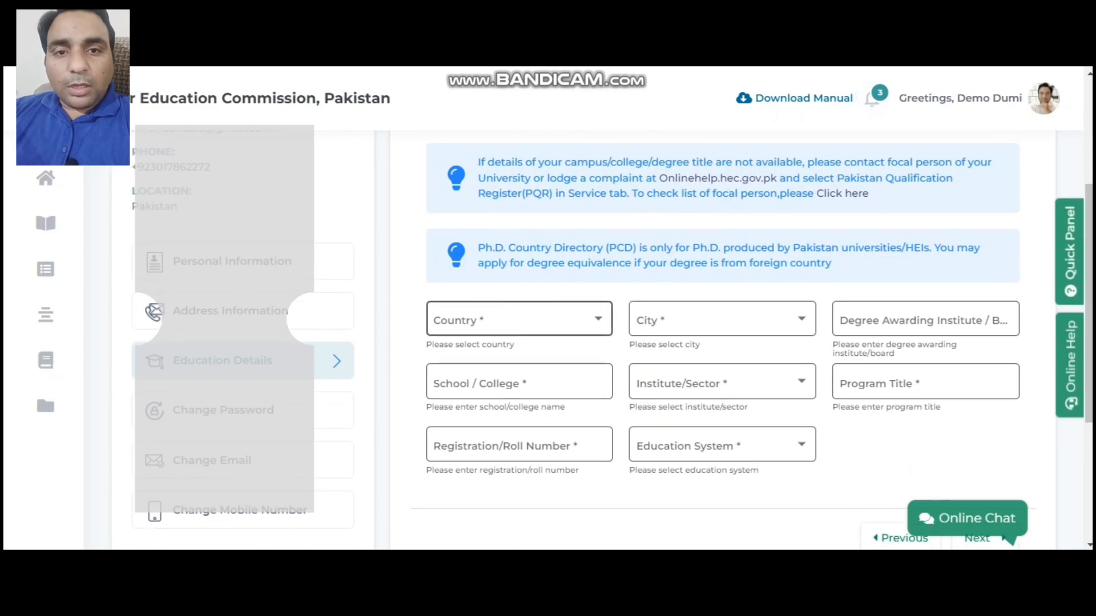
click(531, 319)
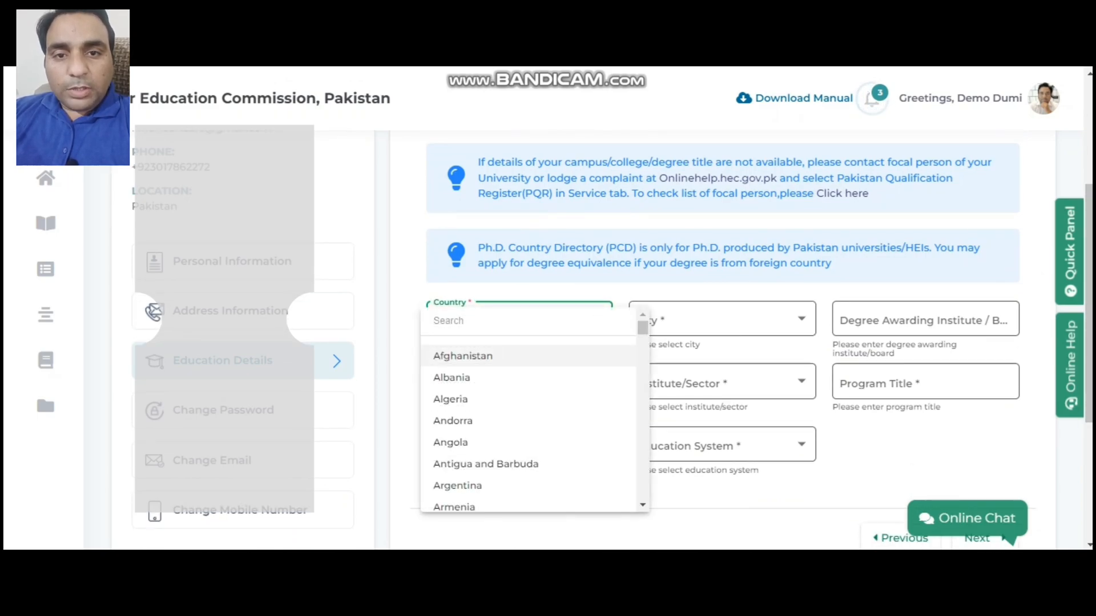
text(pa)
key(Down)
key(Down)
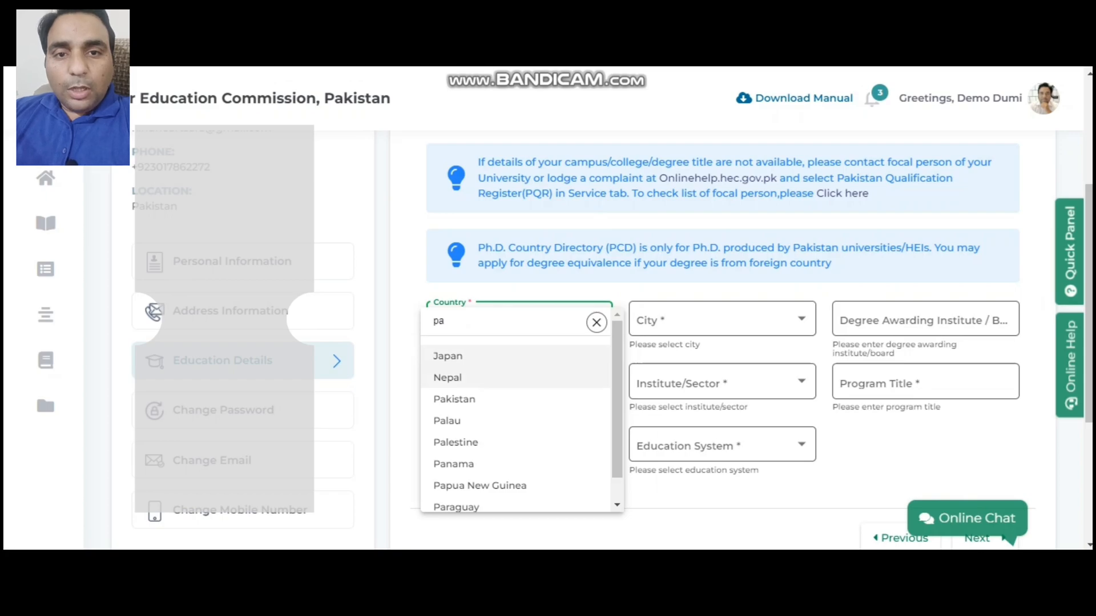
key(Return)
Step: Set the city to Islamabad and the degree awarding board to FBISE
click(722, 320)
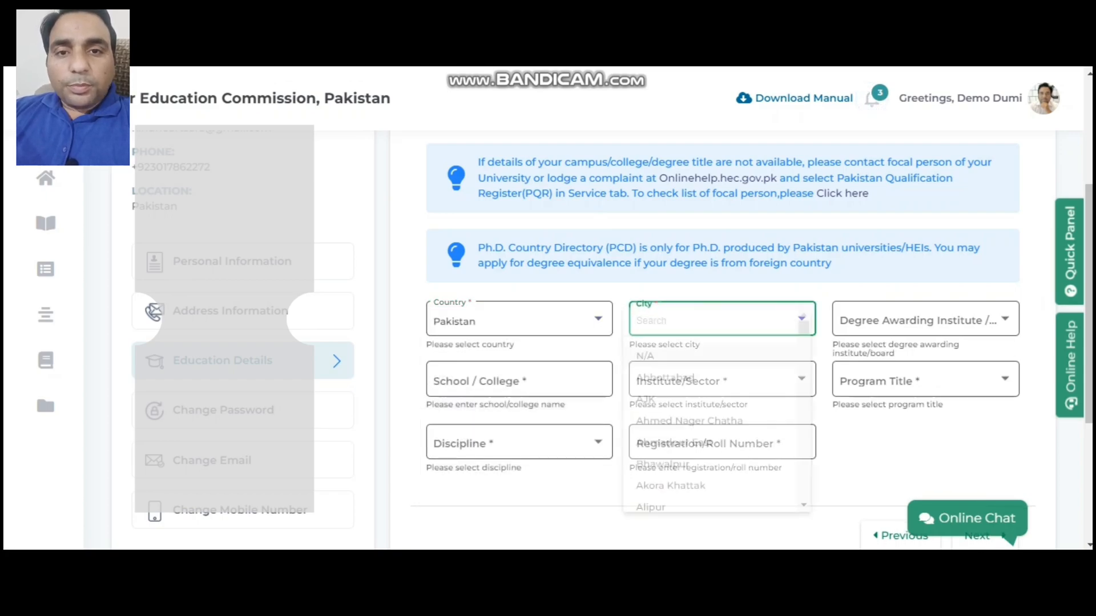
text(isl)
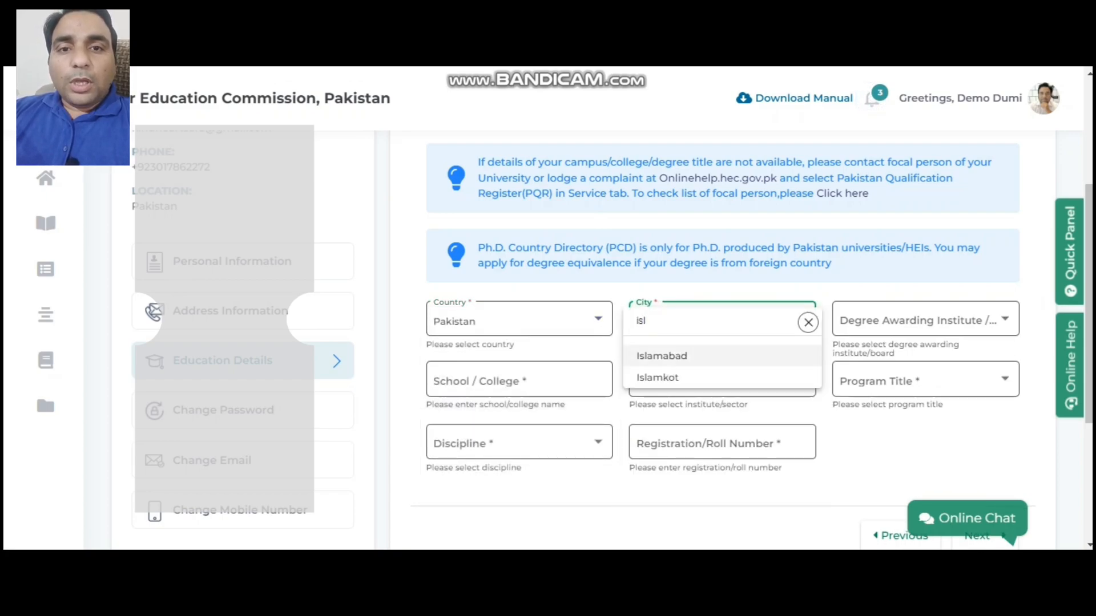
key(Return)
key(Tab)
key(Return)
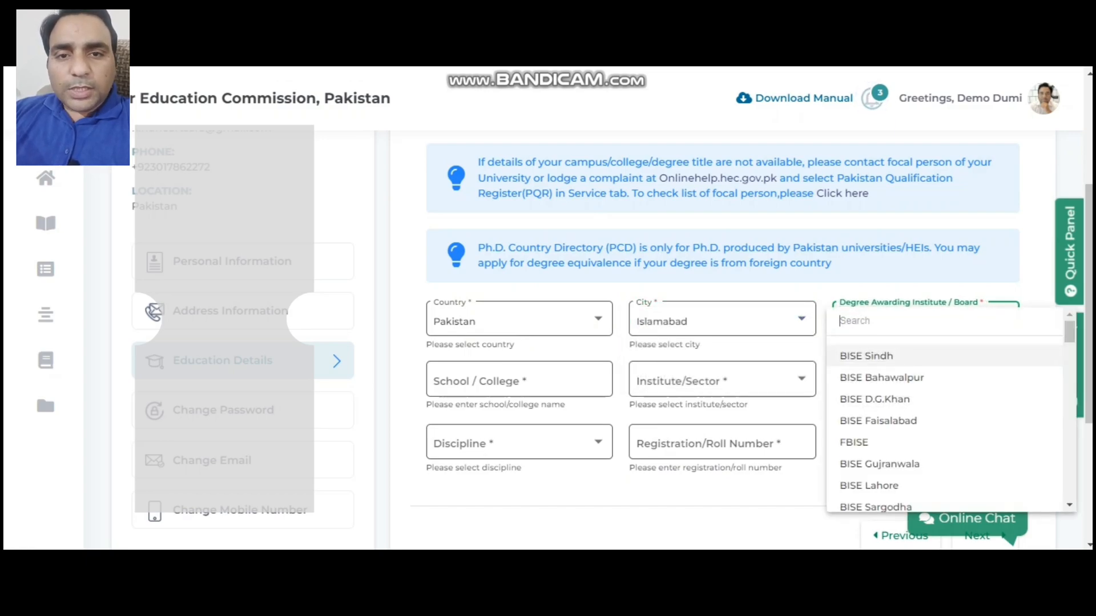
text(fe)
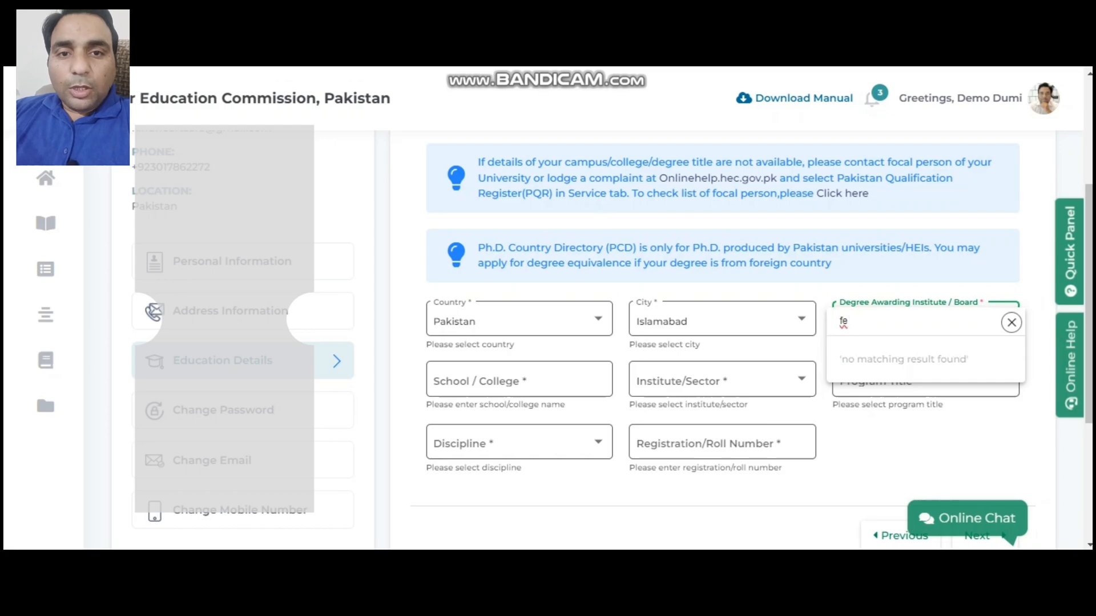
key(BackSpace)
key(BackSpace)
text(bise)
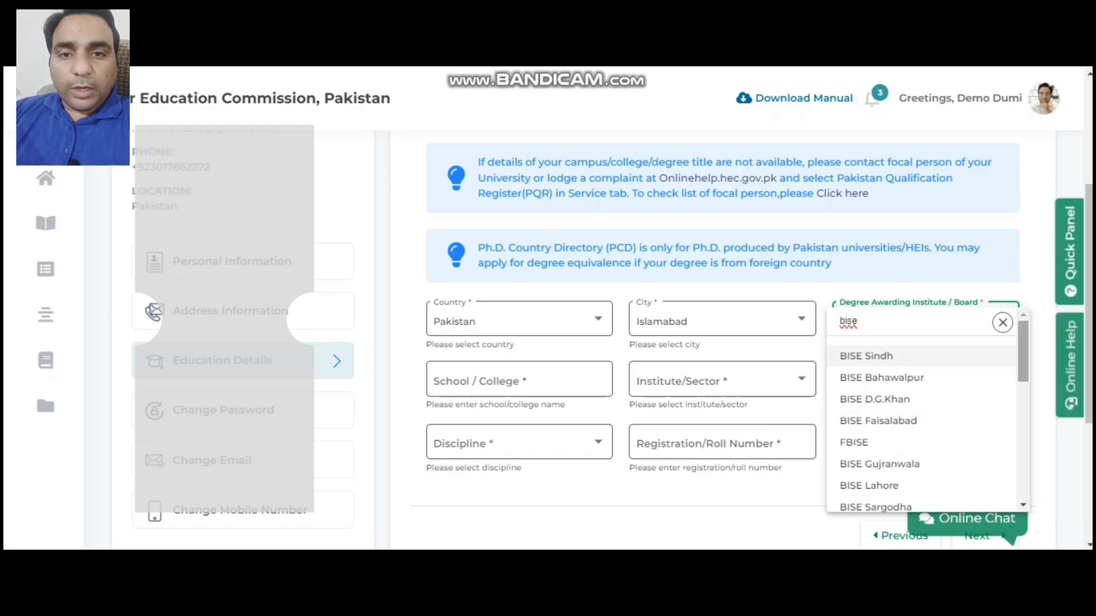
mouse_move(1023, 357)
mouse_down()
mouse_move(1023, 411)
mouse_move(1022, 373)
mouse_up()
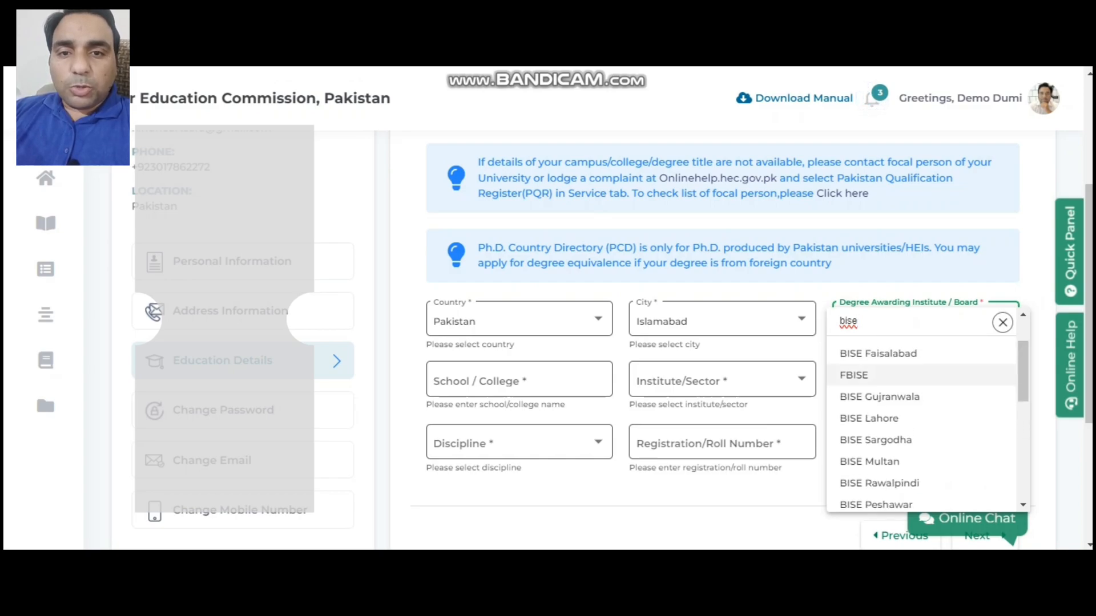
click(938, 375)
click(519, 379)
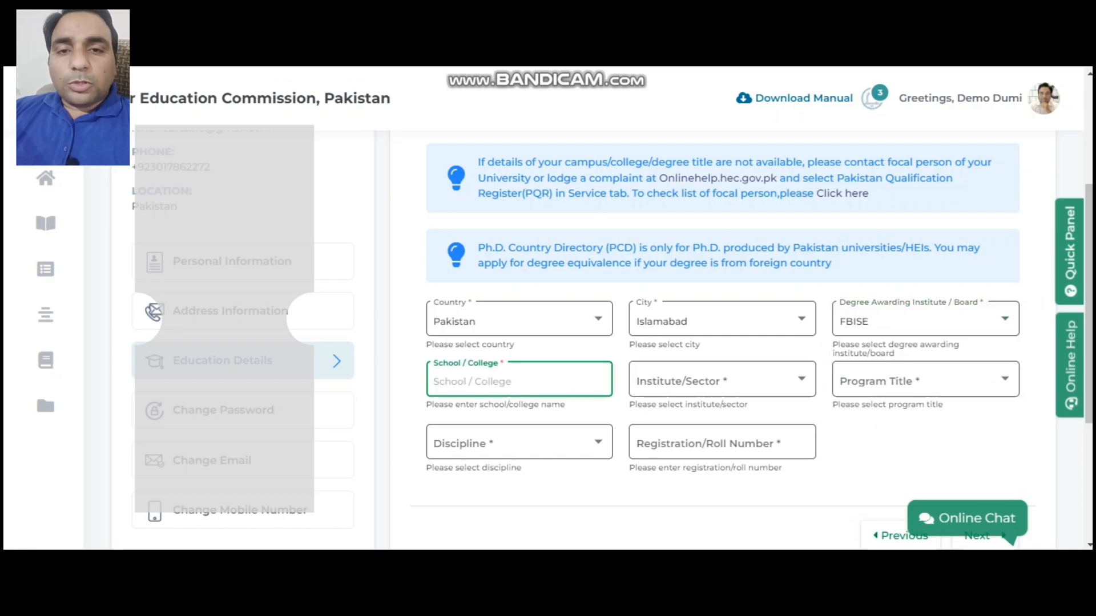
Step: Enter school govt high school with Public Sector, Matric program and Science discipline
text(govt high school)
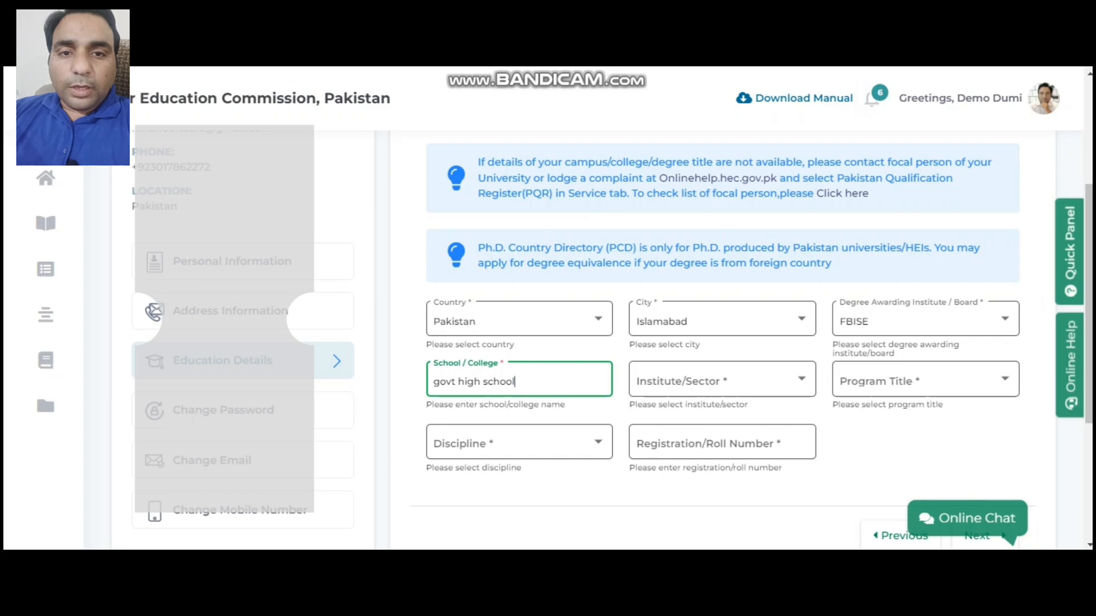
key(Tab)
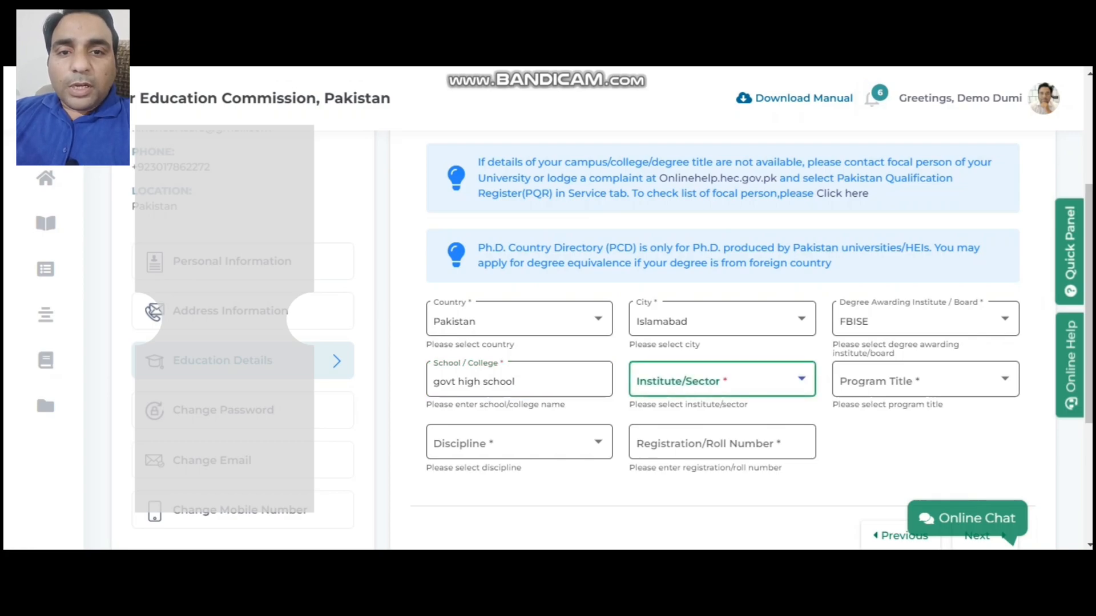
key(space)
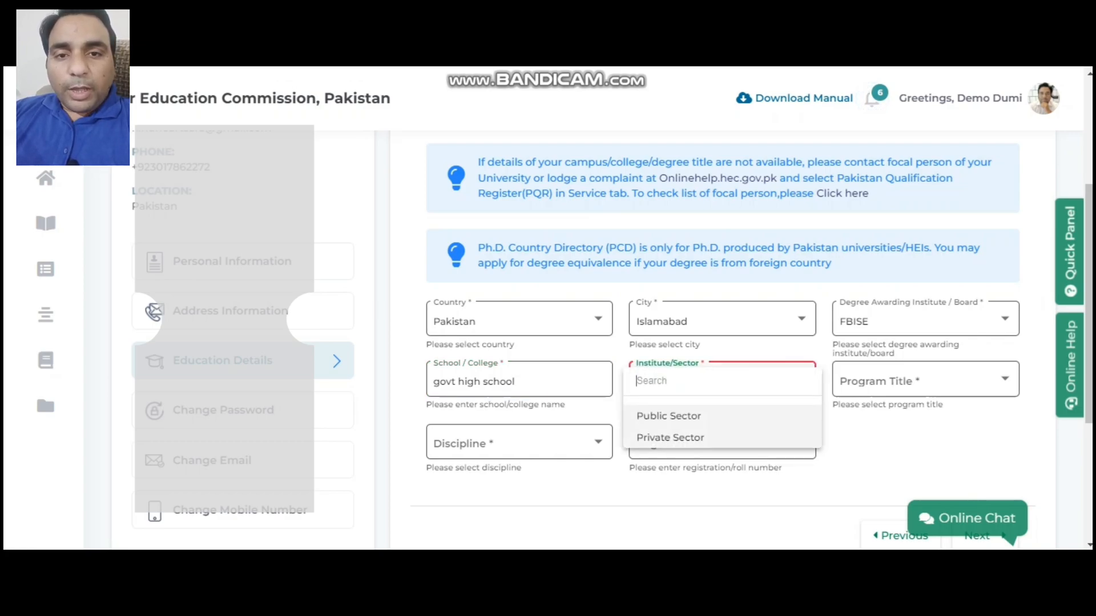
key(Down)
key(Return)
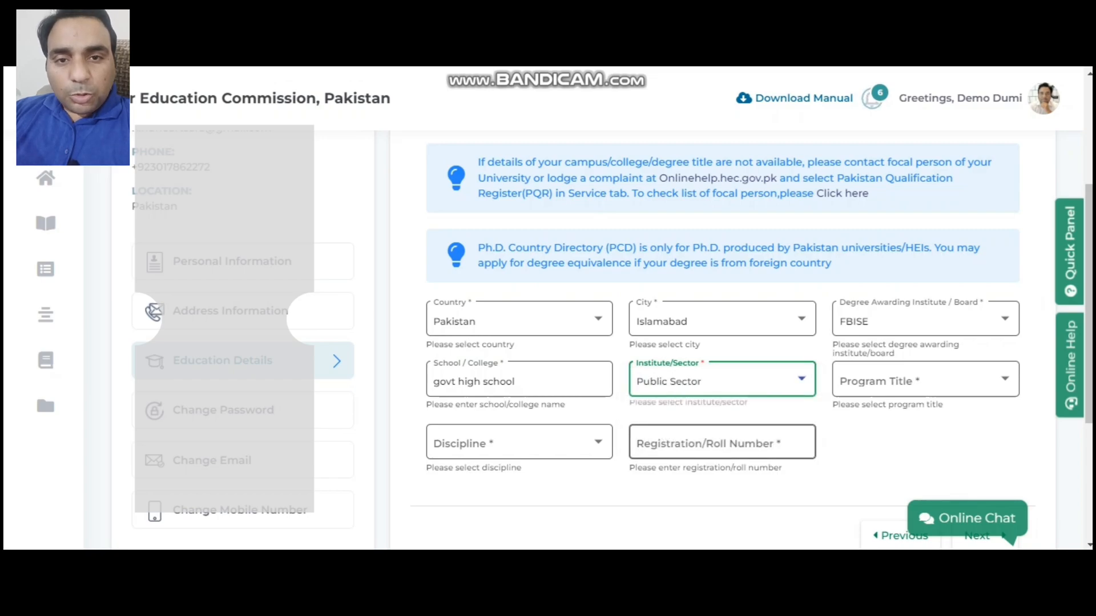
key(Tab)
key(space)
key(Down)
key(Return)
key(Tab)
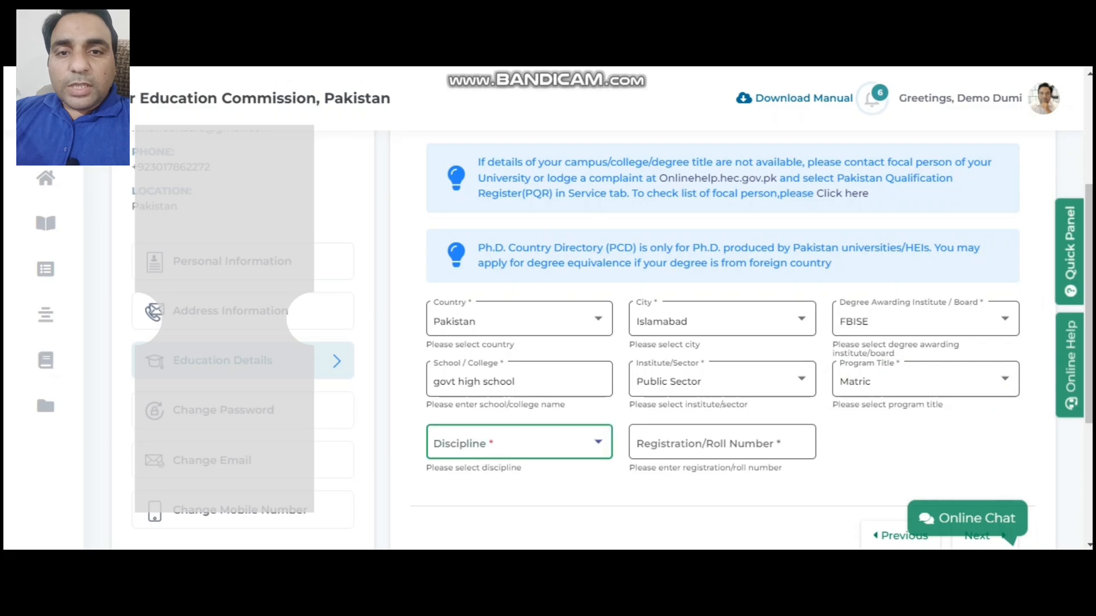
key(space)
key(Down)
key(Down)
key(Down)
key(Return)
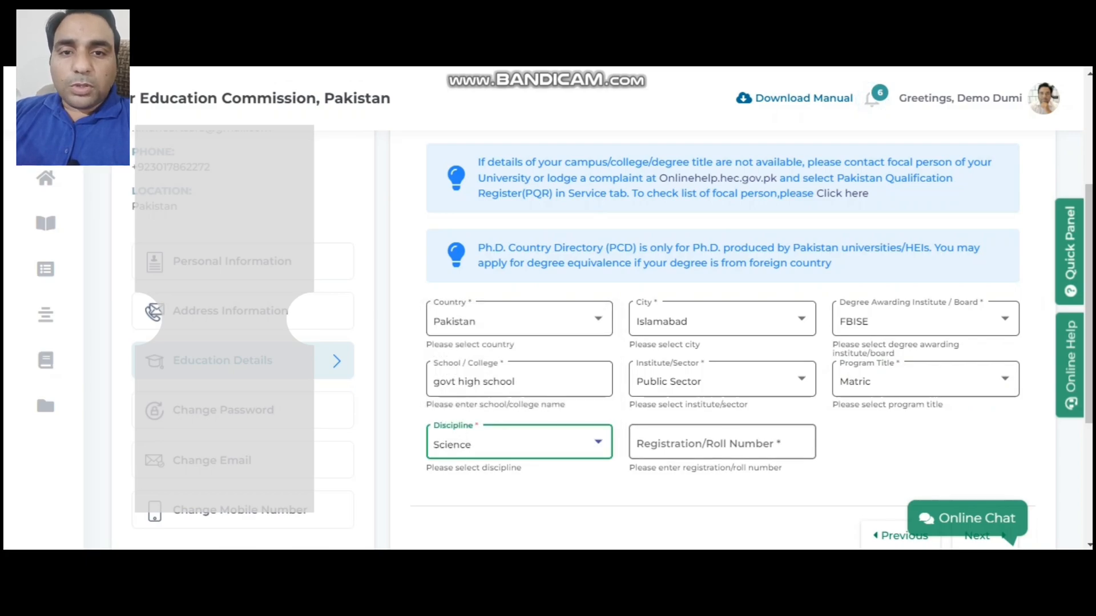
Step: Fill in the registration/roll number field
key(Tab)
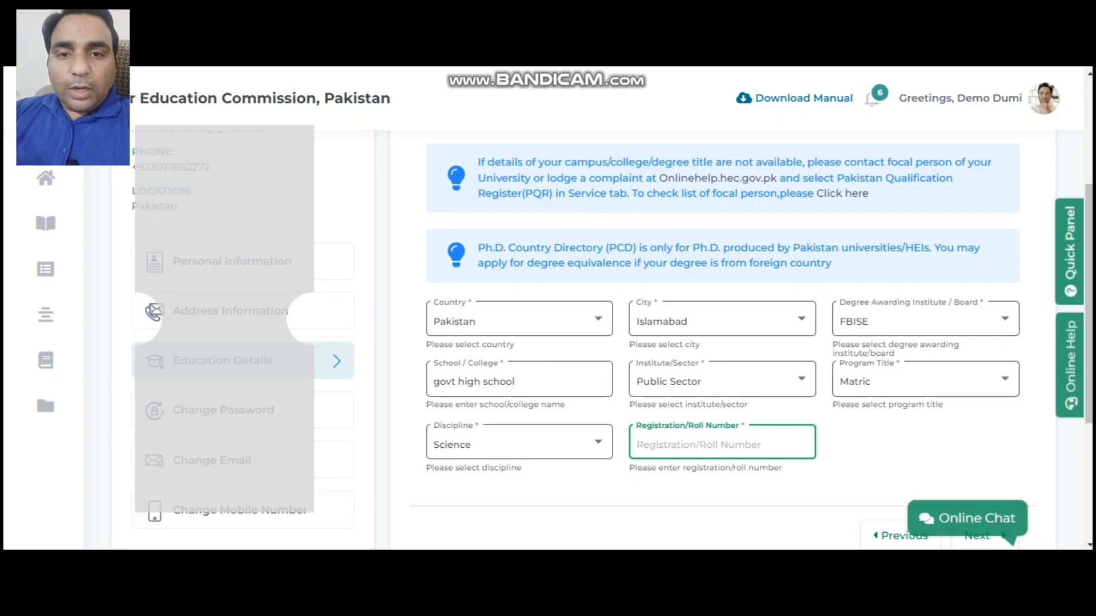
text(5)
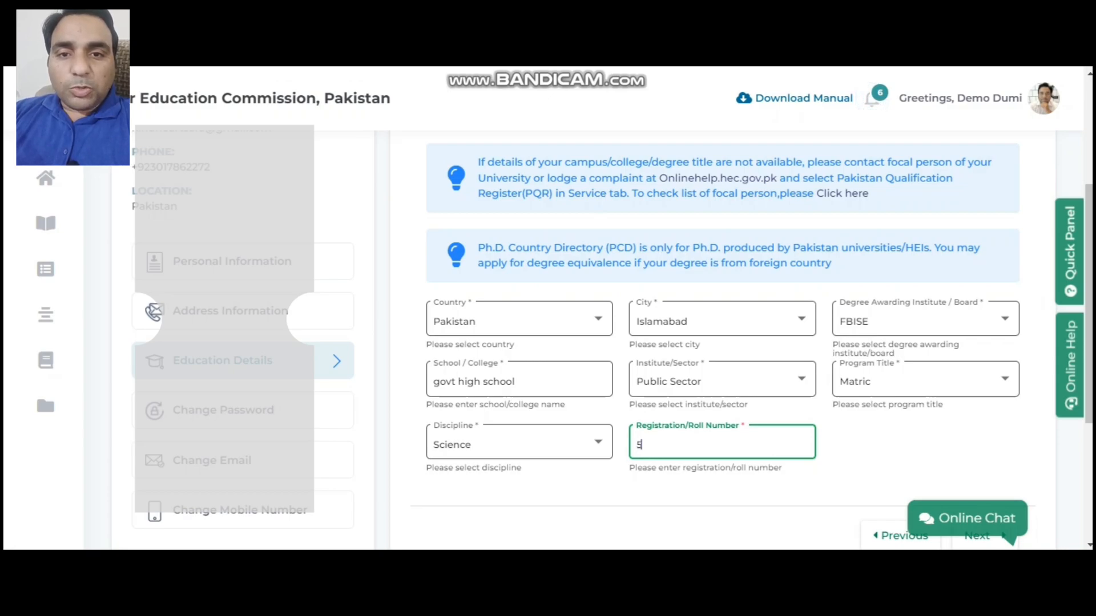
text(67)
key(BackSpace)
key(BackSpace)
key(BackSpace)
text(786)
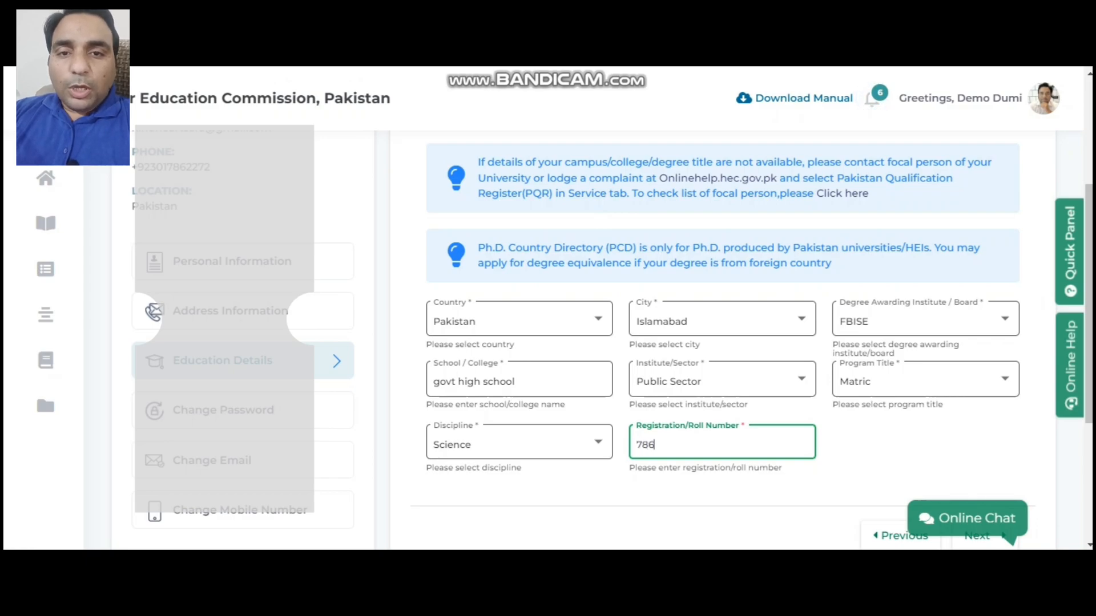
text(-)
key(BackSpace)
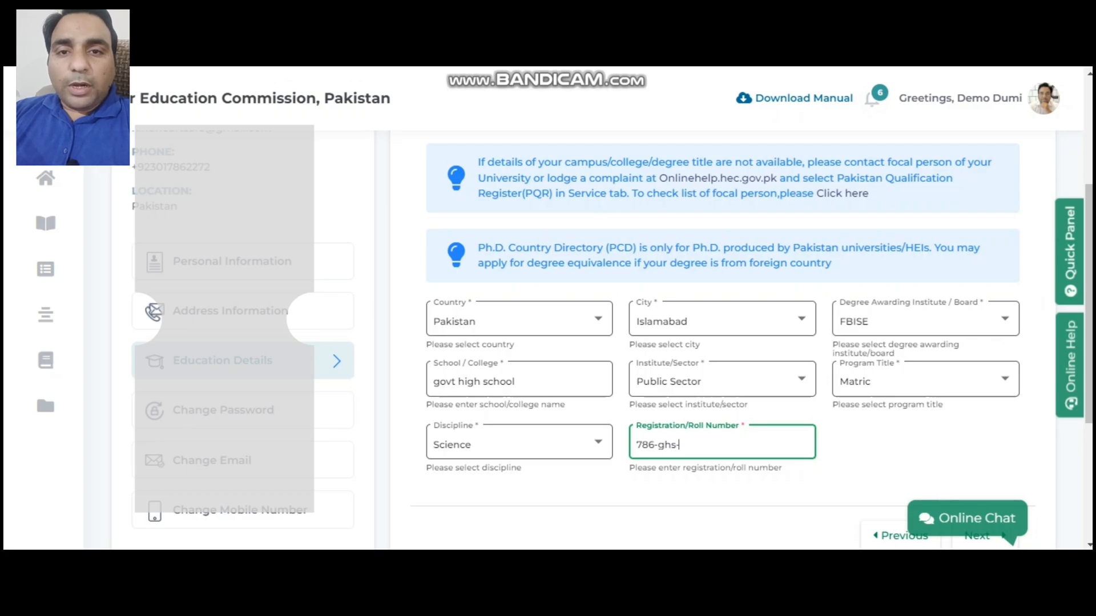
text(-ghs-786)
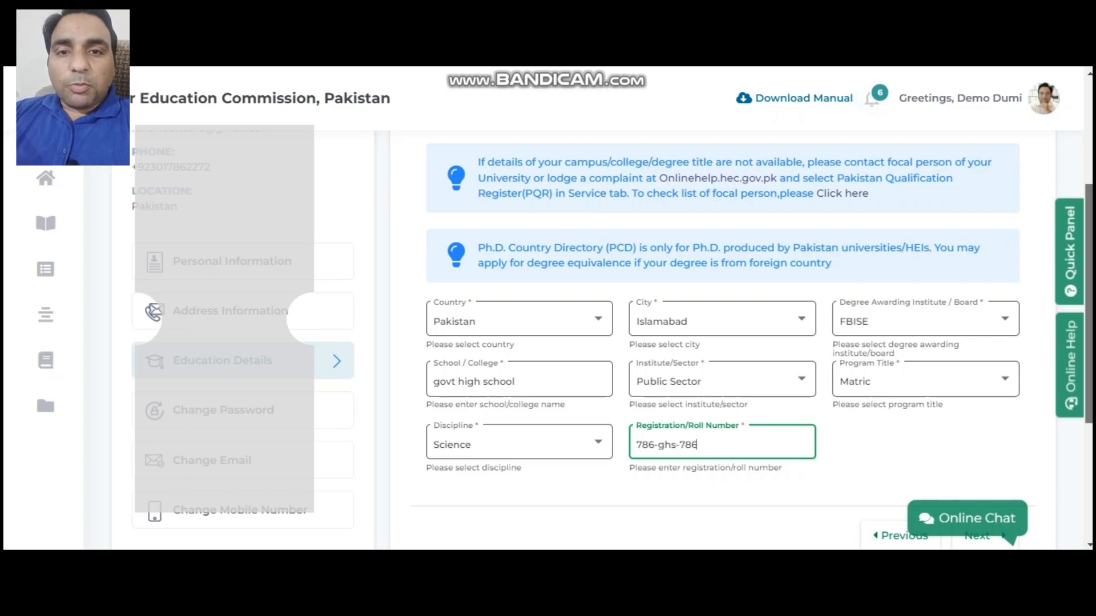
scroll(612, 318, down, 1)
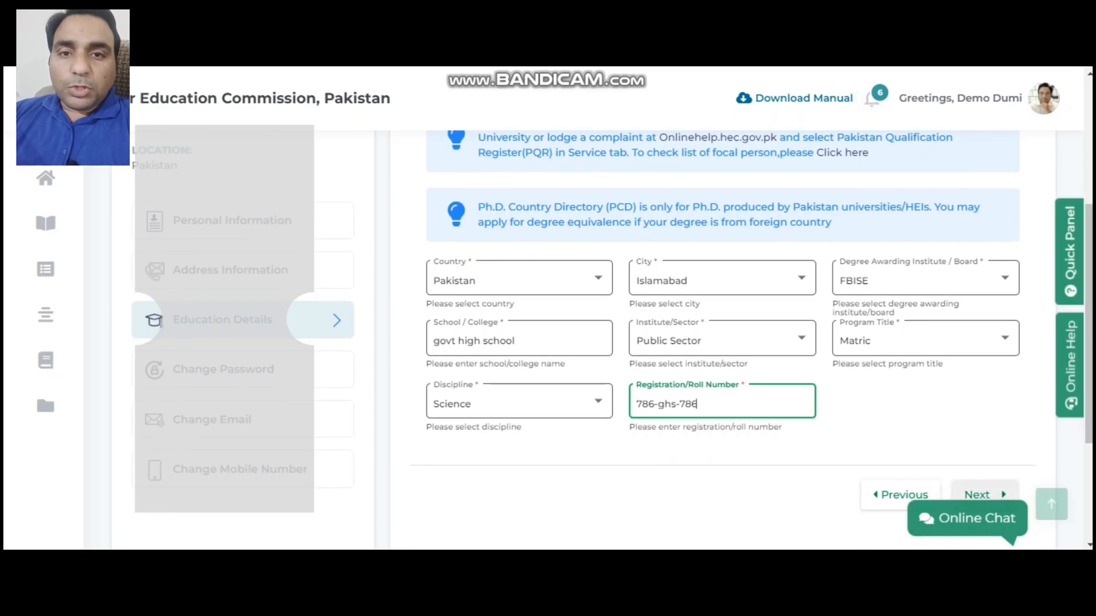
Step: Enter total marks 850 and obtained marks 550, then add the Matric record
click(983, 494)
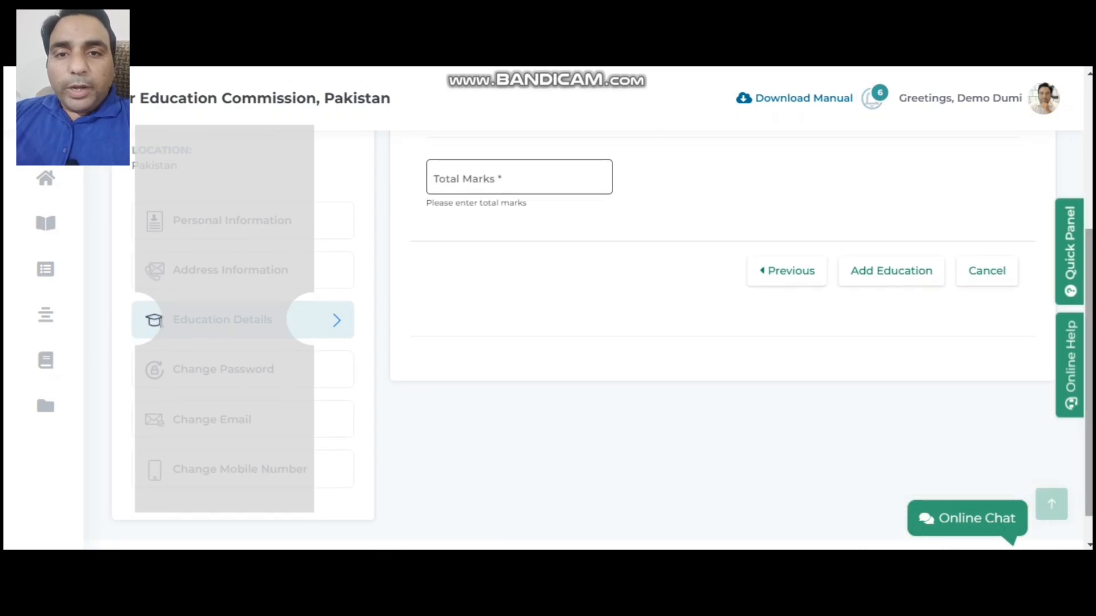
scroll(722, 286, up, 2)
click(519, 276)
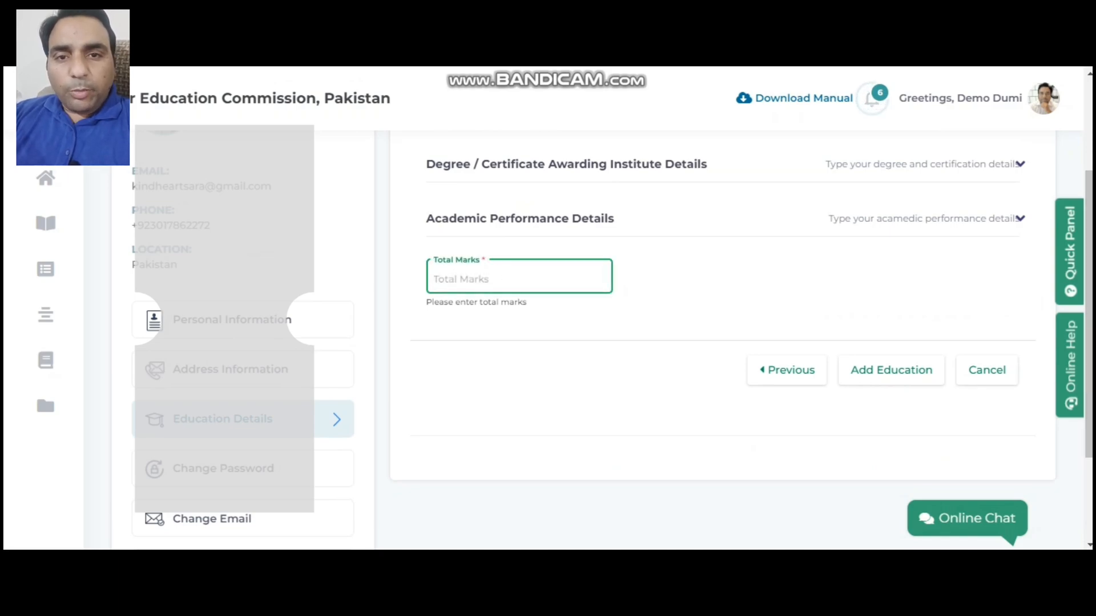
text(8)
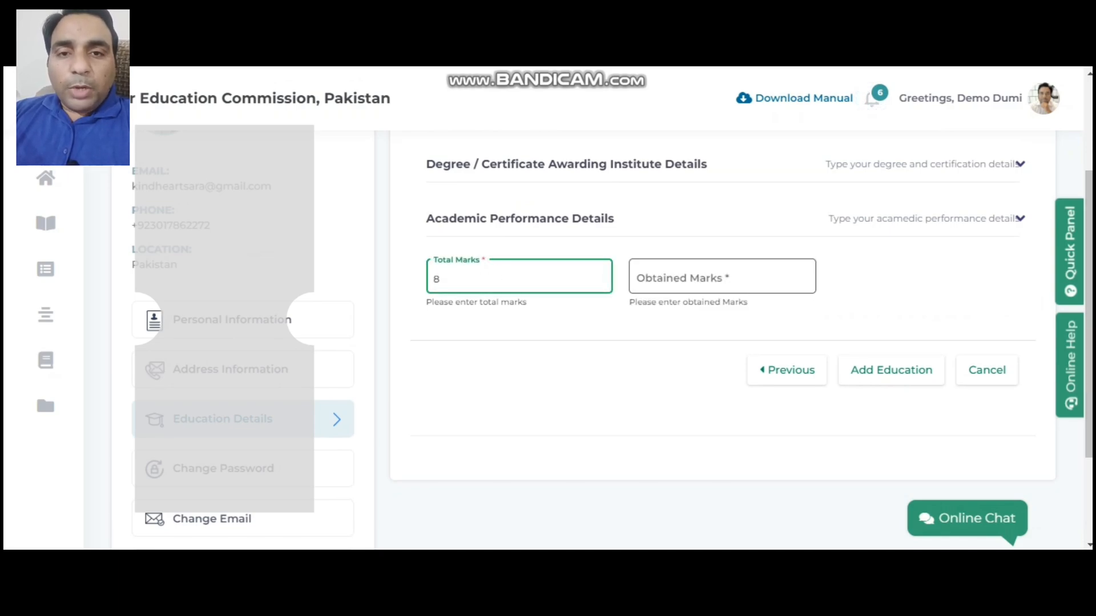
text(50)
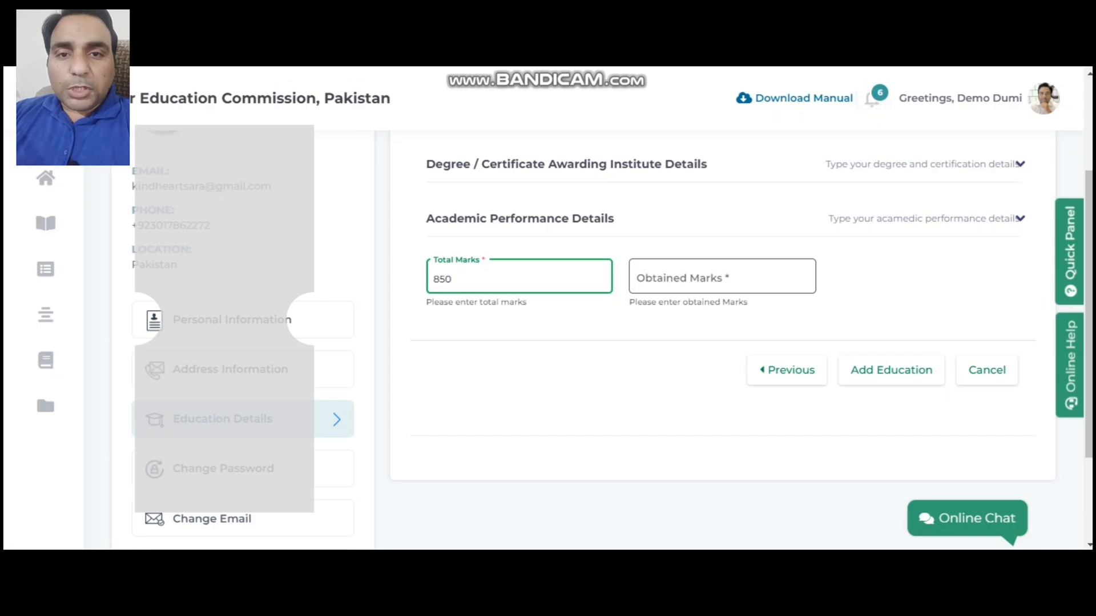
click(722, 278)
text(550)
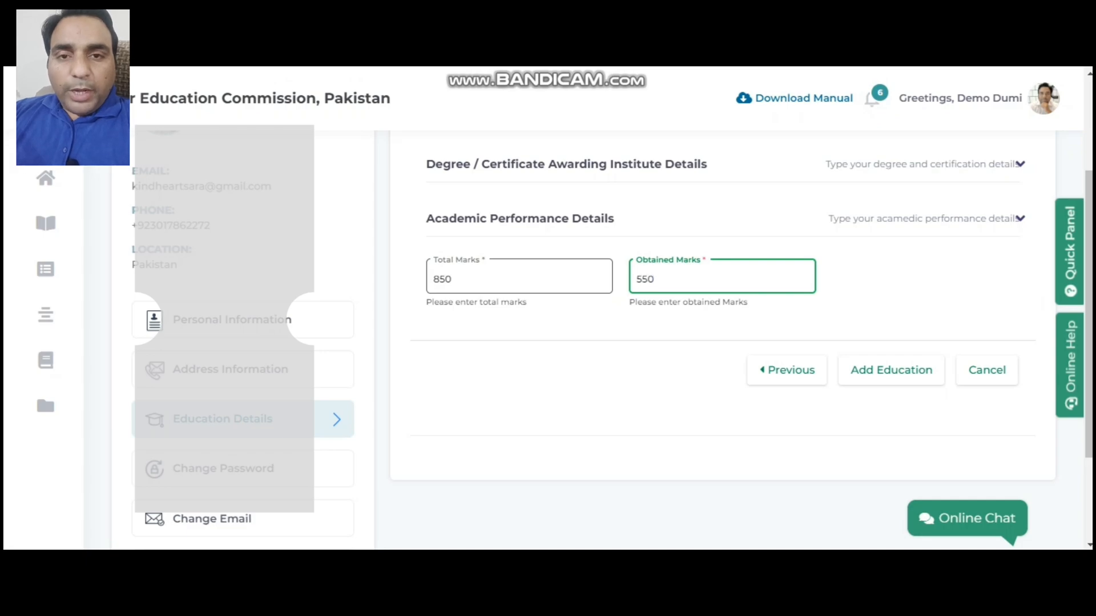
click(891, 370)
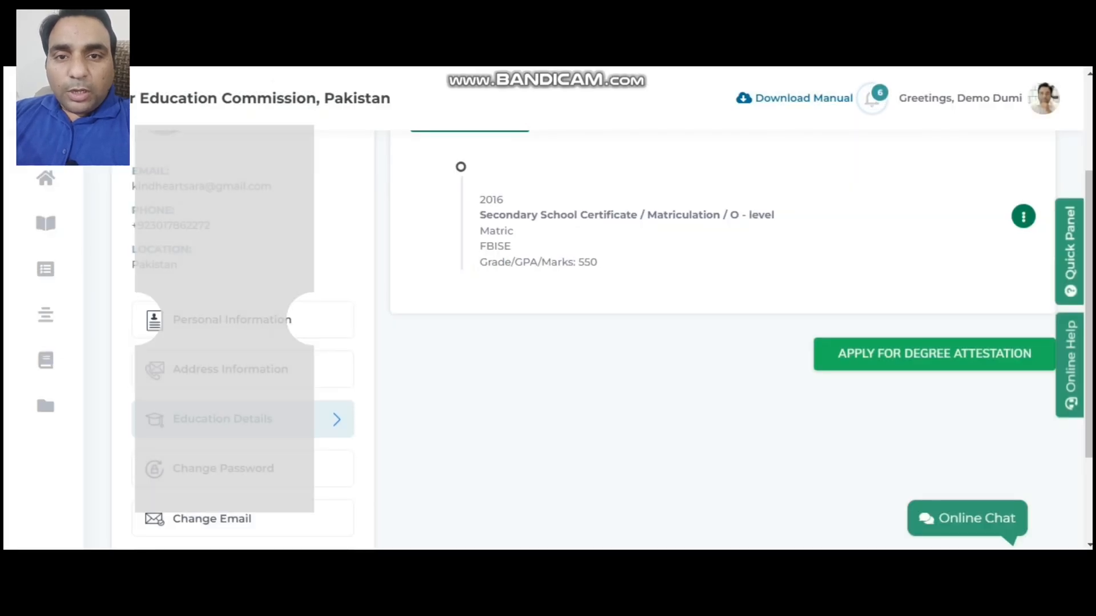
Step: Start another education record at Higher Secondary / Intermediate level
drag(1088, 314, 1088, 258)
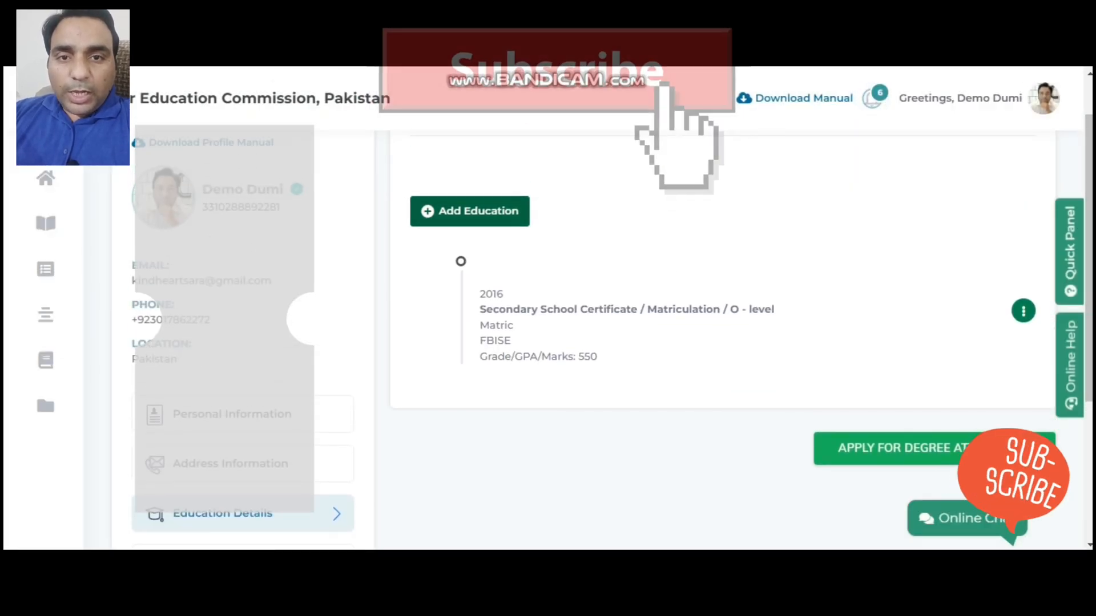
click(470, 210)
click(570, 313)
click(560, 391)
Step: Set the Intermediate start date to 7/1/2016
click(695, 375)
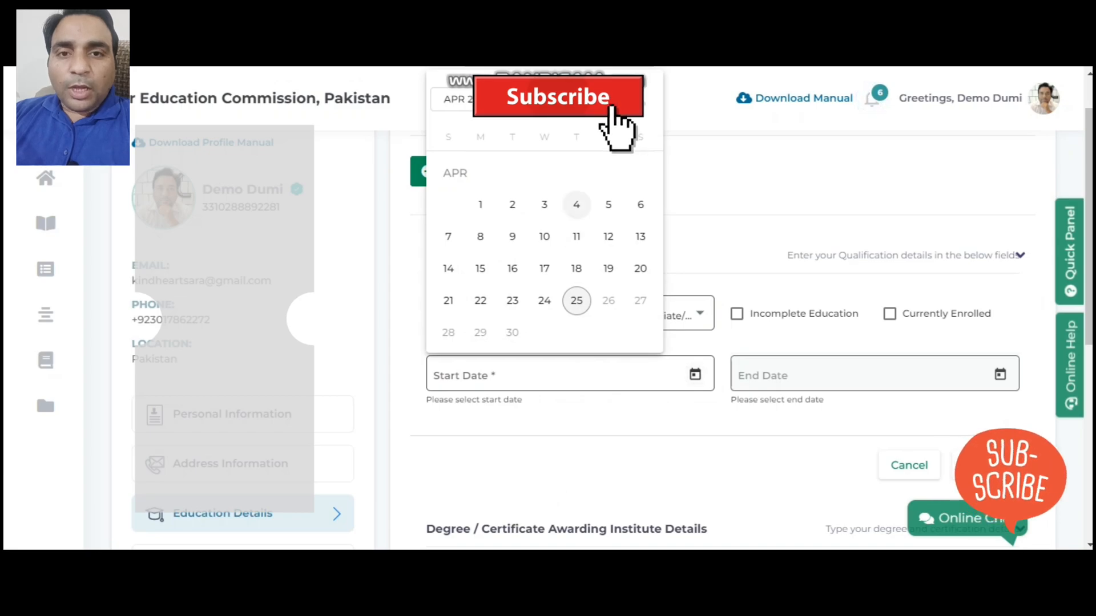
click(480, 204)
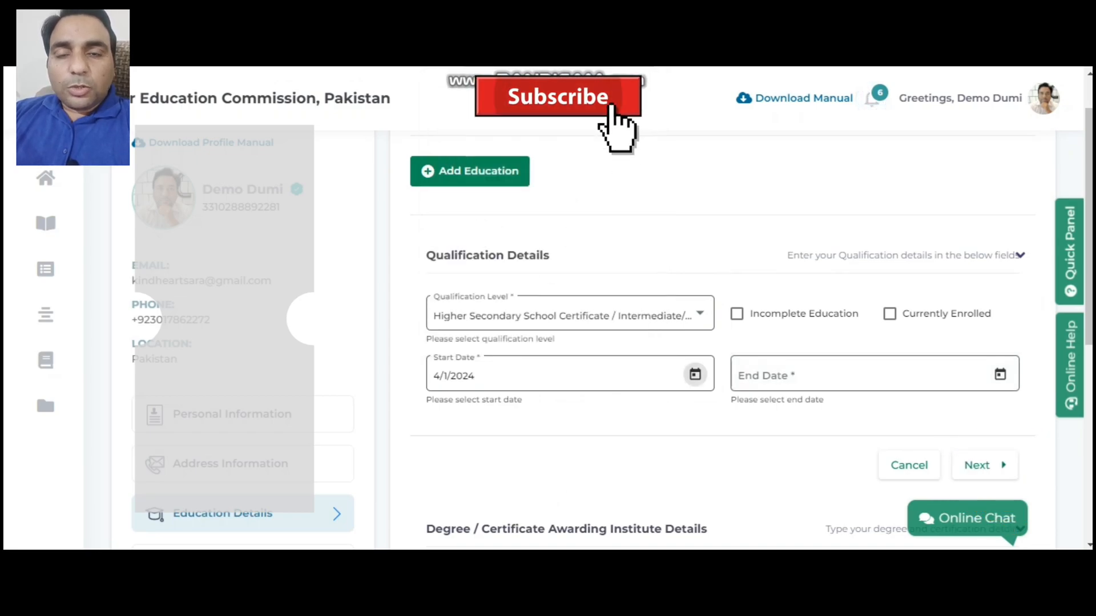
click(694, 374)
click(461, 100)
click(610, 102)
click(642, 102)
click(460, 153)
click(572, 216)
click(605, 171)
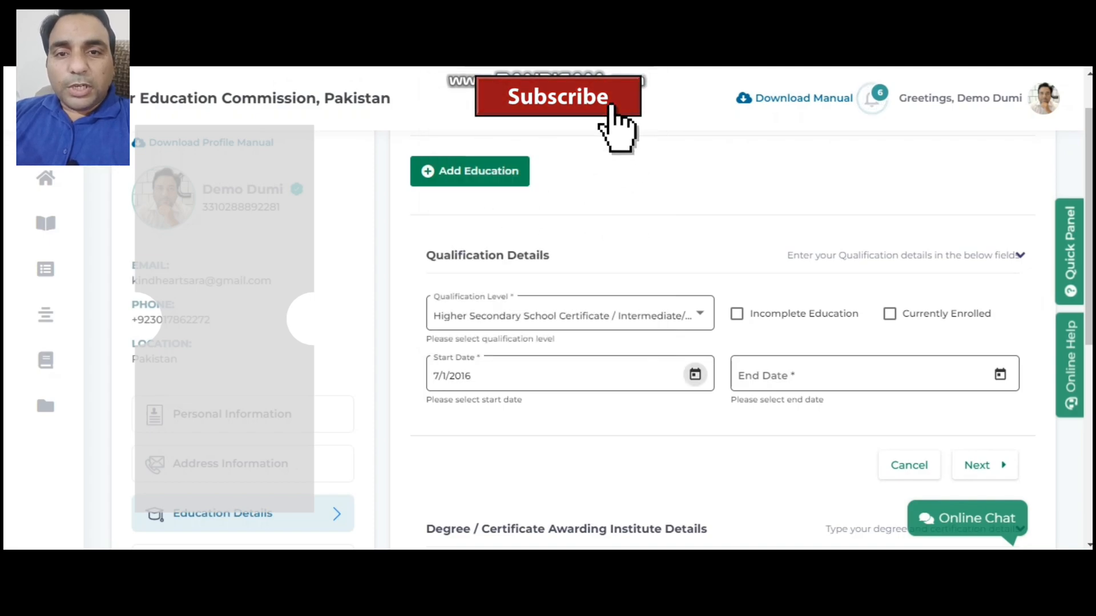
Step: Set the Intermediate end date to June 6, 2018
click(1000, 374)
click(777, 100)
click(820, 152)
click(767, 100)
click(916, 103)
click(915, 103)
click(947, 104)
click(948, 103)
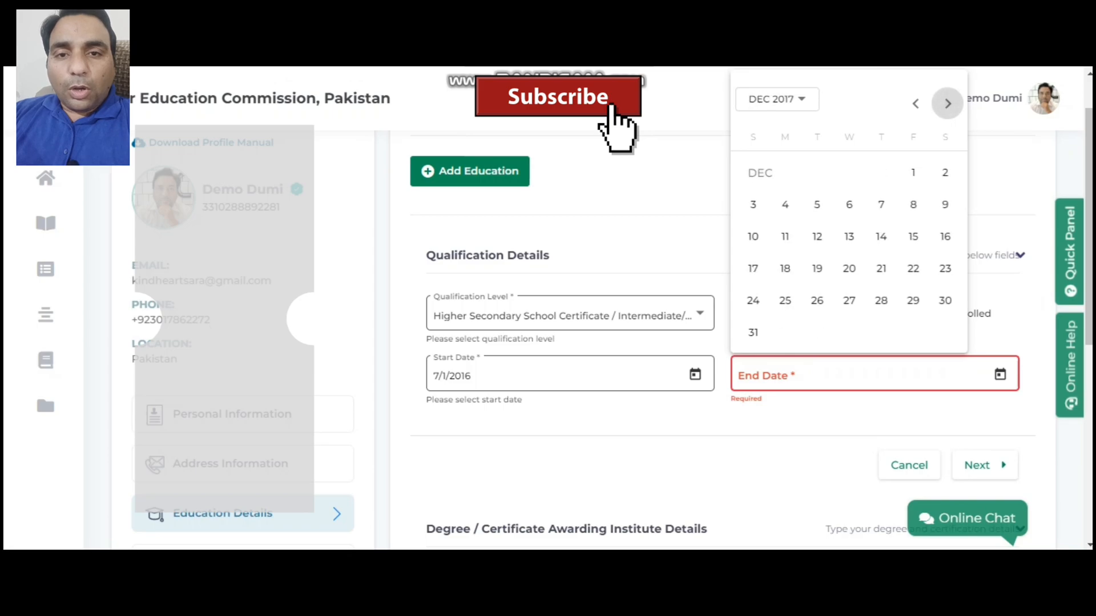
click(948, 103)
click(849, 205)
Step: Set the institute country to Pakistan, city Islamabad and awarding board FBISE
click(985, 465)
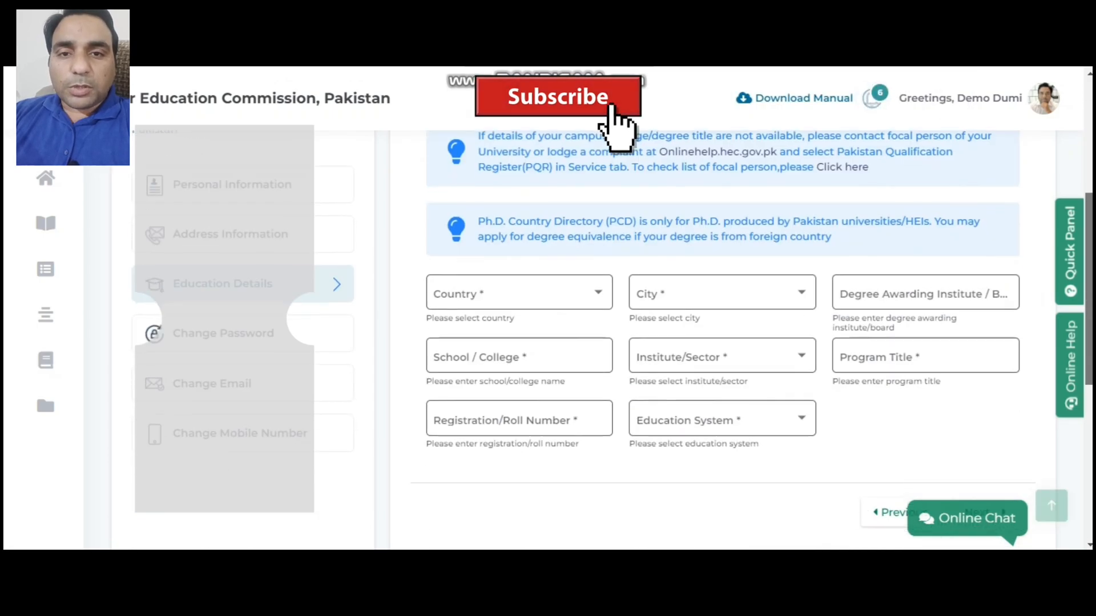
click(517, 266)
text(pa)
click(468, 346)
click(721, 266)
text(isl)
click(662, 304)
click(925, 267)
click(879, 390)
Step: Enter govt college, Public Sector, Intermediate, General Science and the roll number
click(518, 327)
text(govt voll)
key(BackSpace)
key(BackSpace)
key(BackSpace)
key(BackSpace)
text(college)
click(721, 328)
click(669, 364)
click(924, 327)
click(871, 363)
click(519, 390)
click(465, 342)
click(721, 390)
text(78)
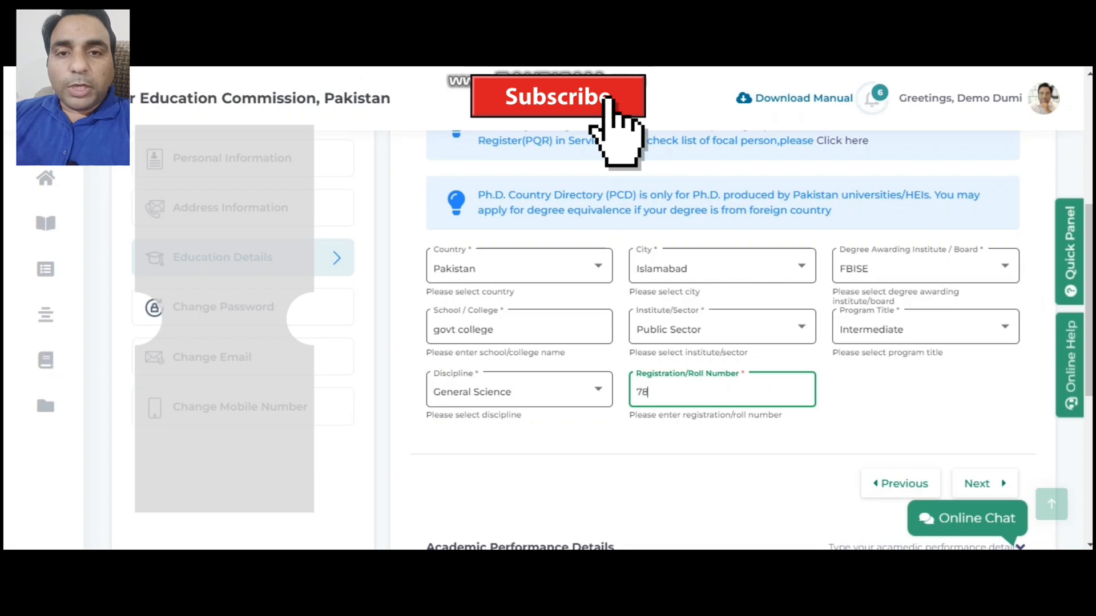
text(6-gcu-786)
Step: Enter 1100 total and 850 obtained marks, then save the Intermediate record
click(985, 483)
click(518, 166)
text(1100)
click(722, 166)
text(850)
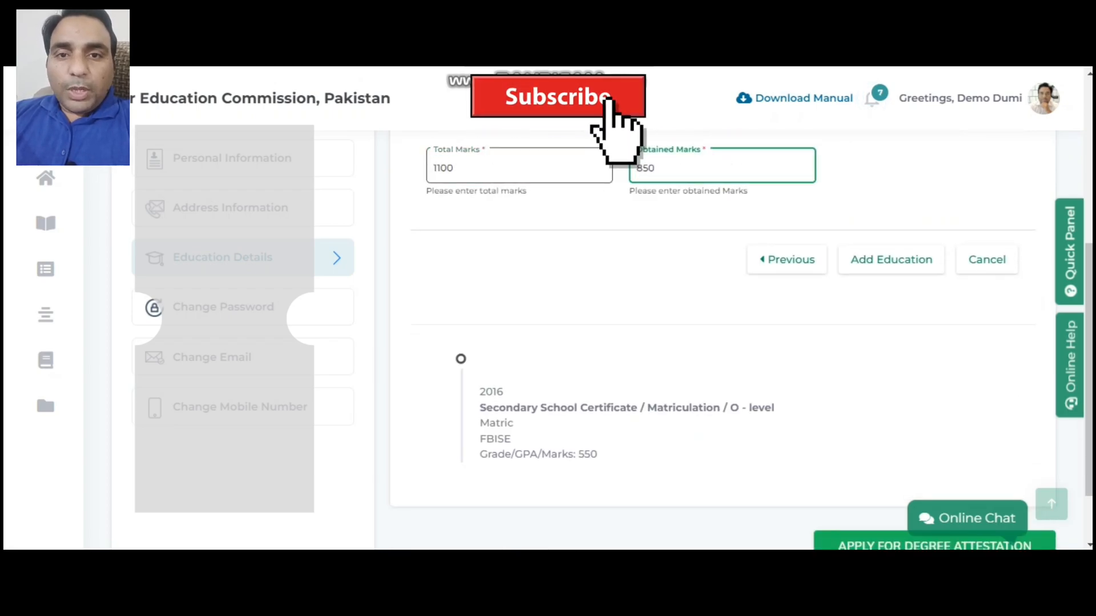
click(890, 260)
Step: Dismiss the success message and start a Bachelor (16 Years) Degree education record
click(543, 304)
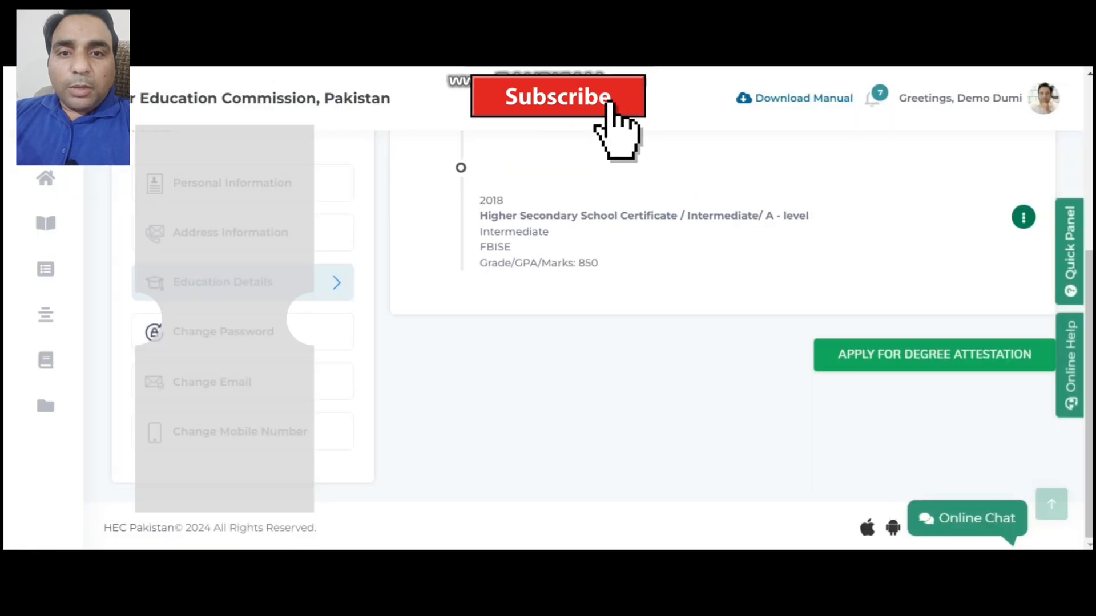
drag(1088, 394, 1088, 292)
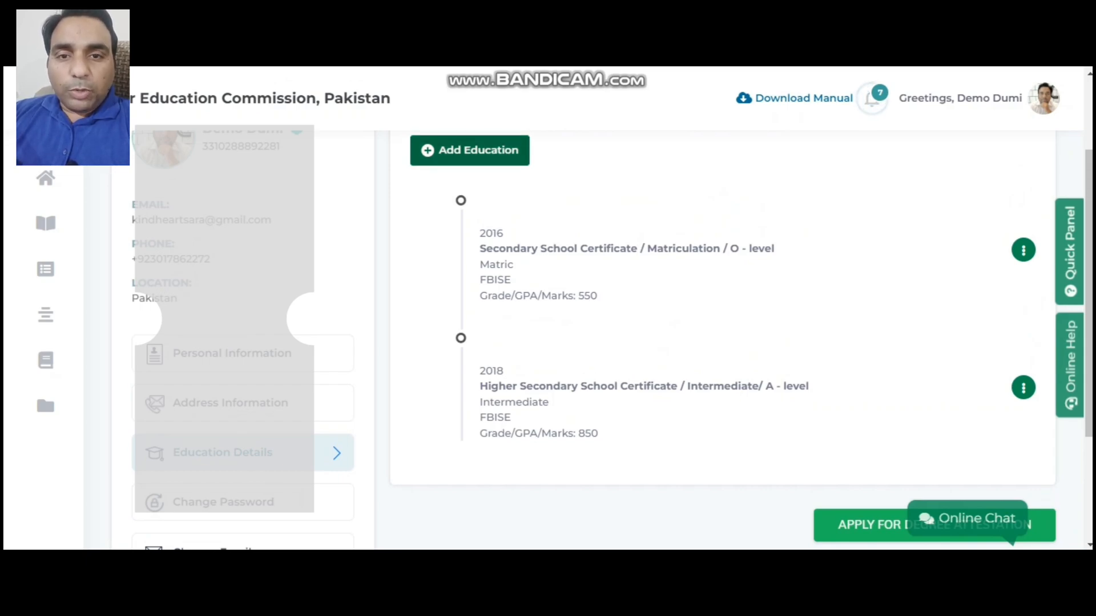
click(470, 150)
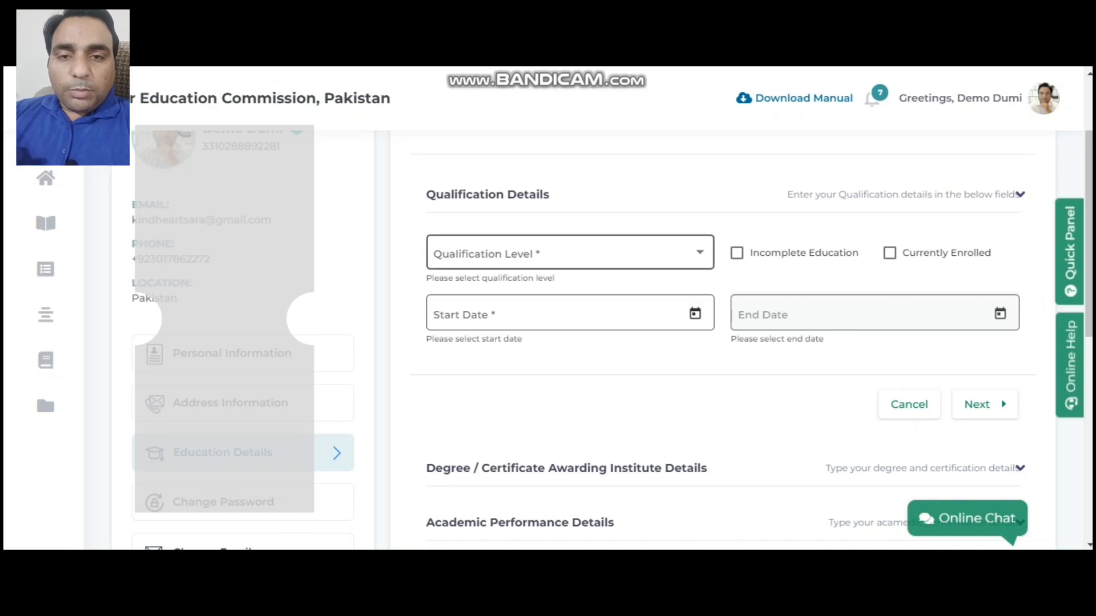
click(699, 252)
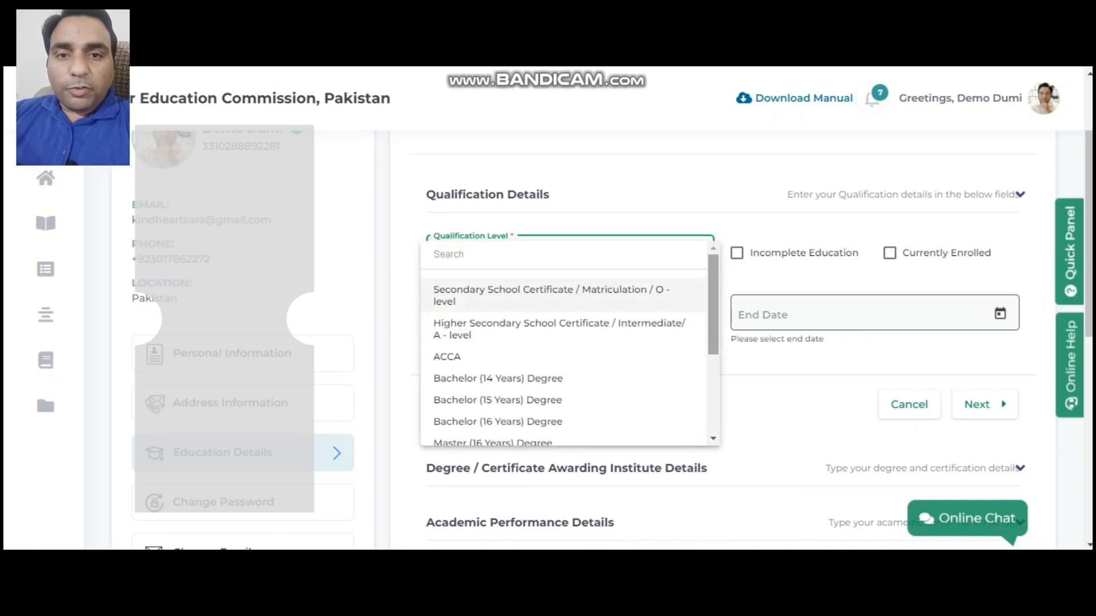
scroll(565, 343, down, 3)
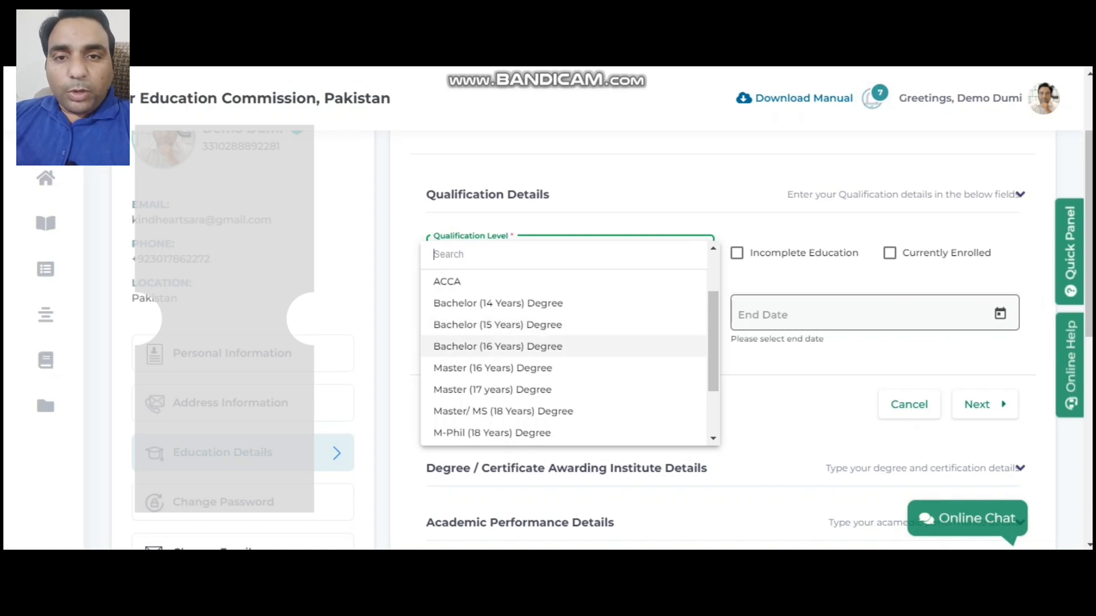
click(498, 346)
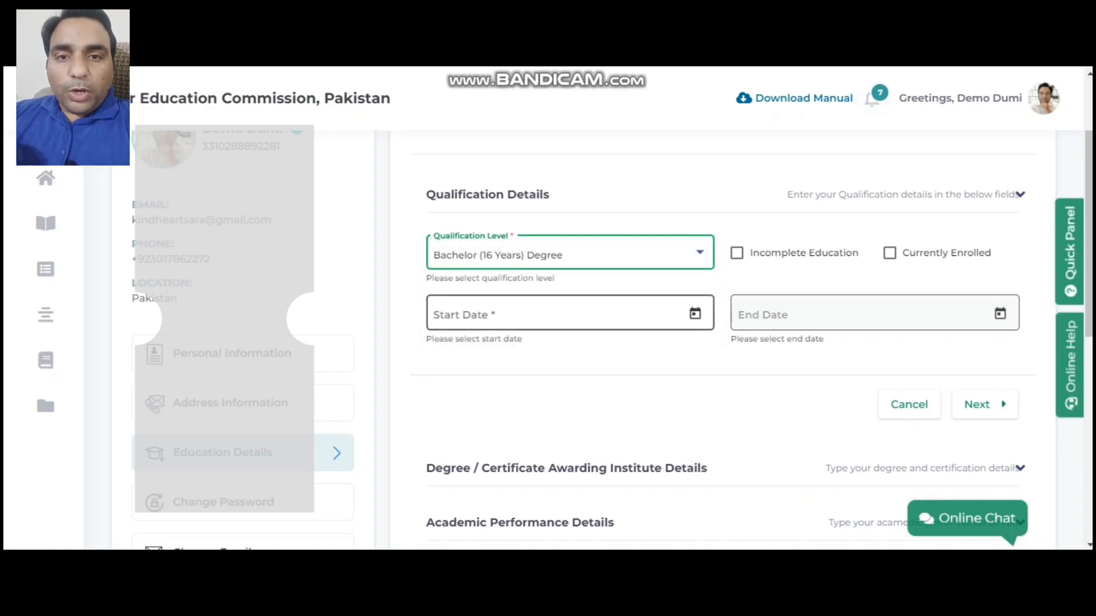
Step: Set the bachelor degree start date to 9/1/2017
click(695, 313)
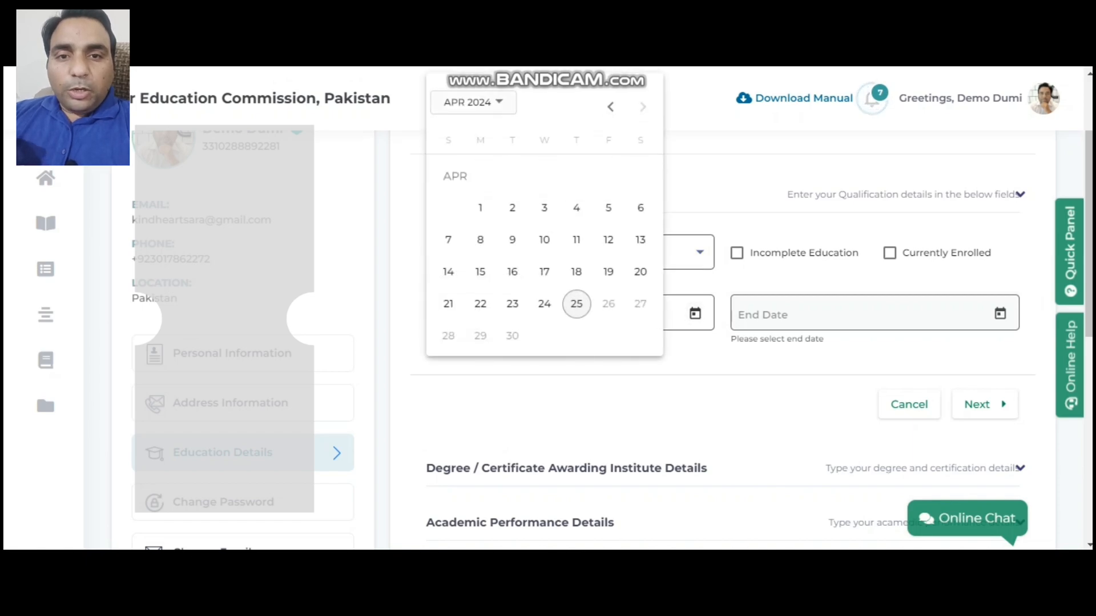
click(481, 103)
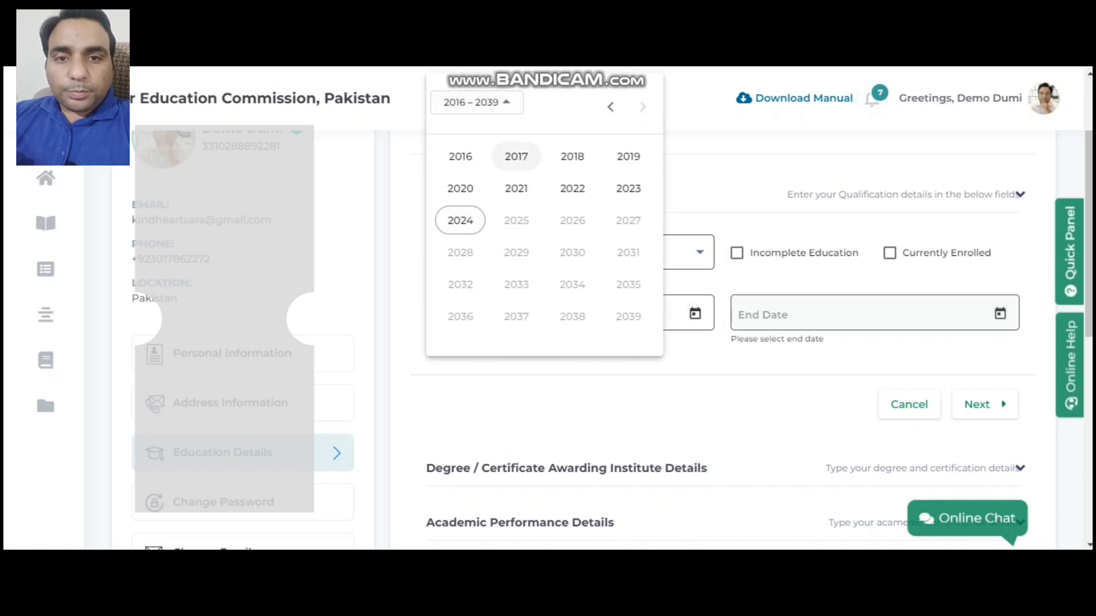
click(516, 156)
click(460, 252)
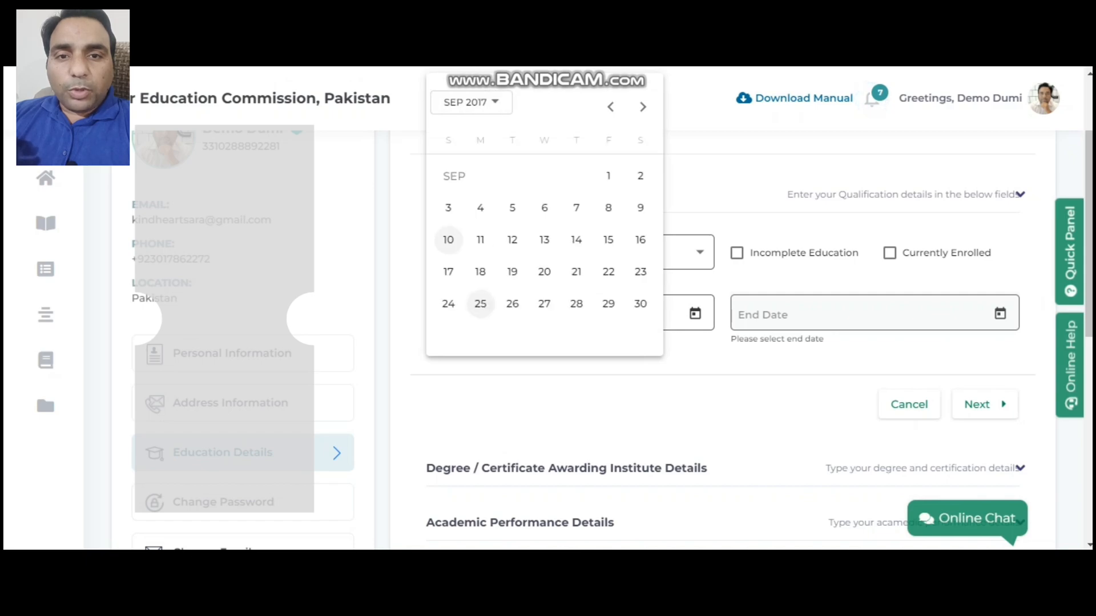
click(608, 176)
click(738, 312)
Step: Set the end date to 4/1/2021 and continue to the awarding institute details
click(1000, 313)
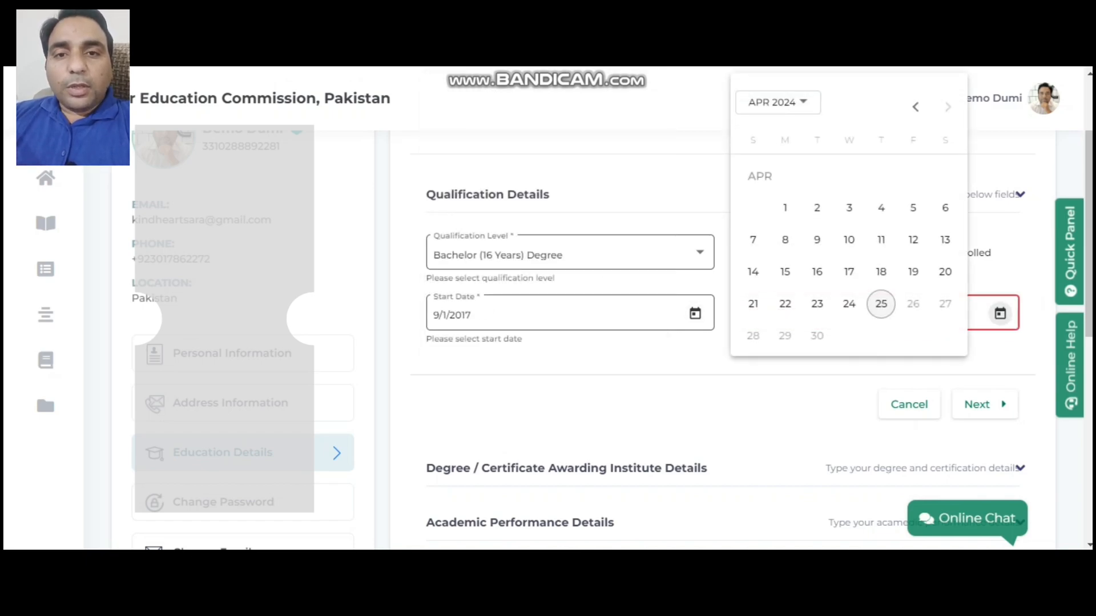
click(777, 102)
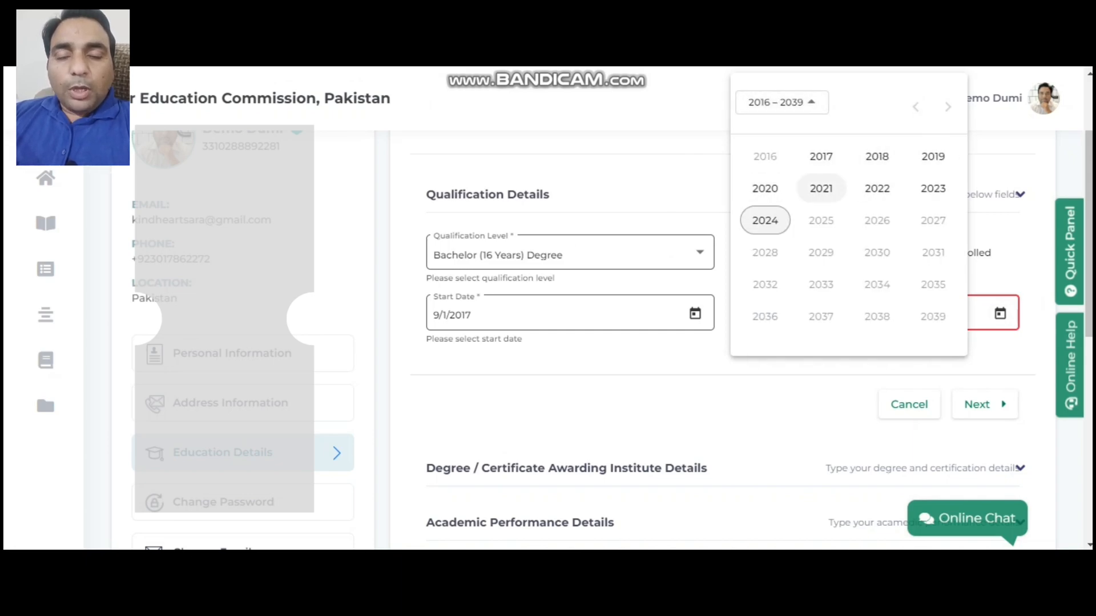
click(820, 189)
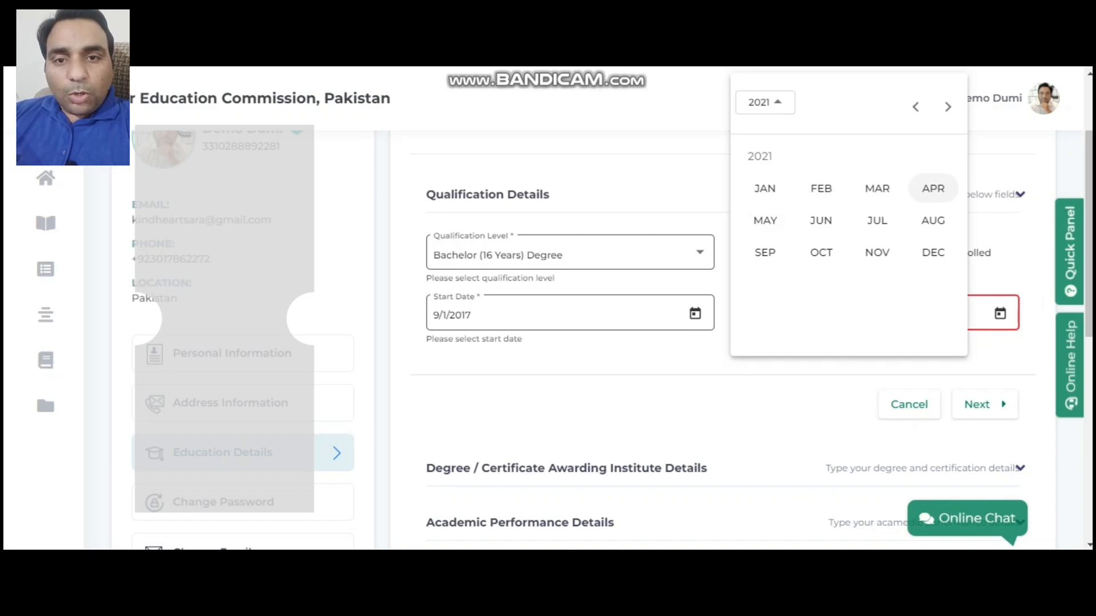
click(933, 188)
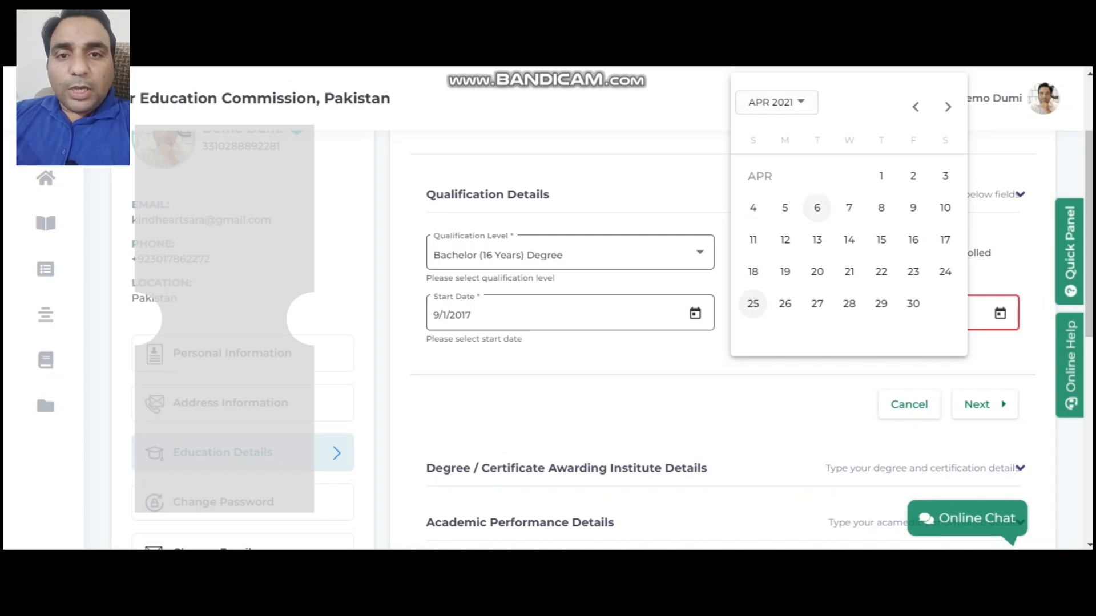
click(881, 176)
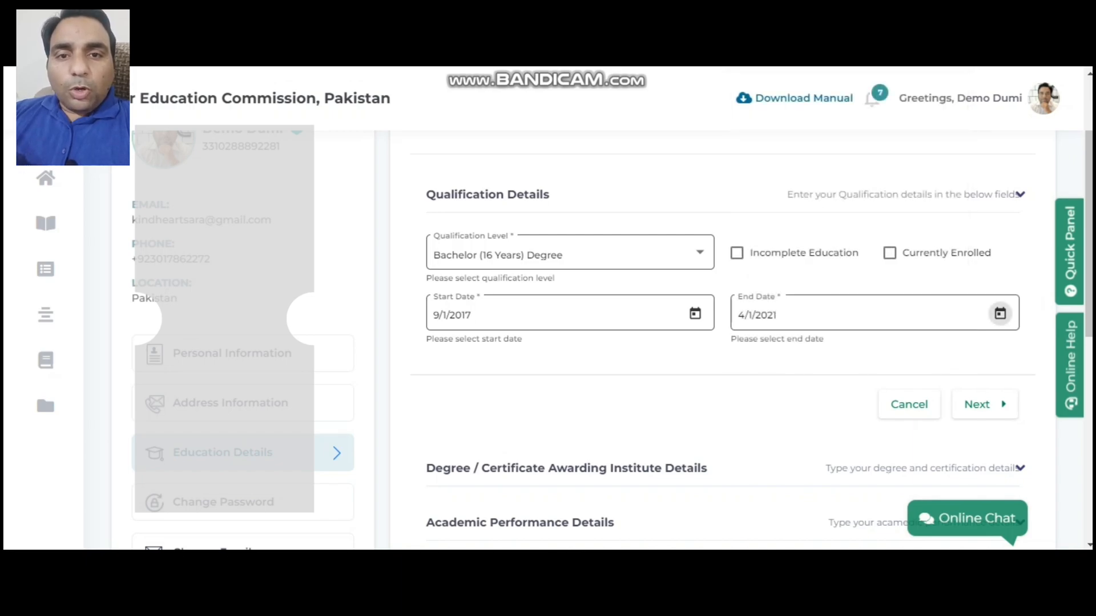
click(982, 405)
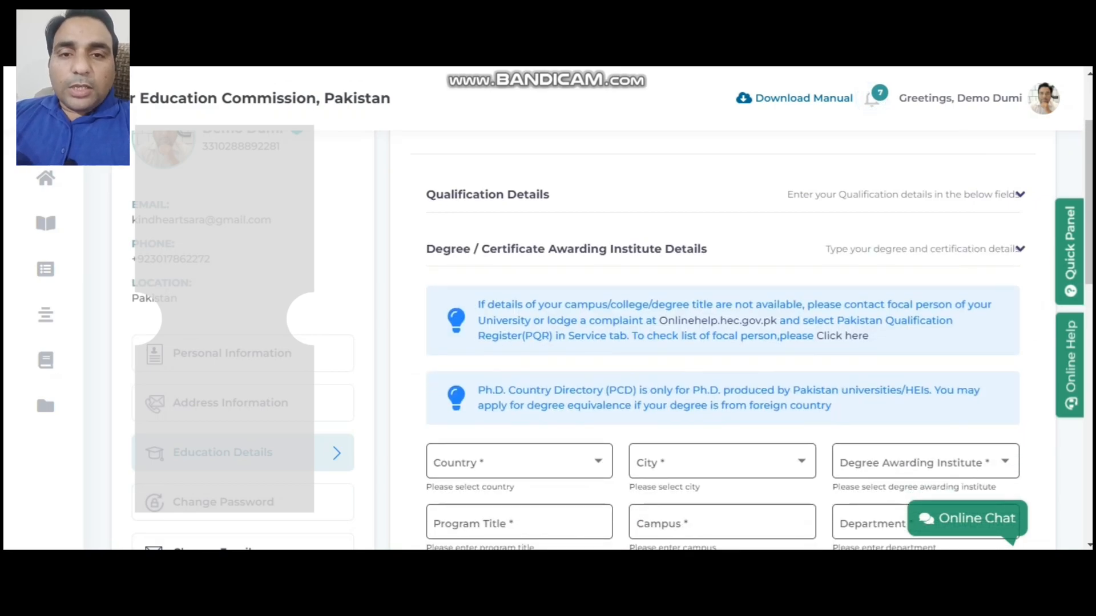
Step: Close the help panel and set the degree's country to Pakistan
click(1070, 254)
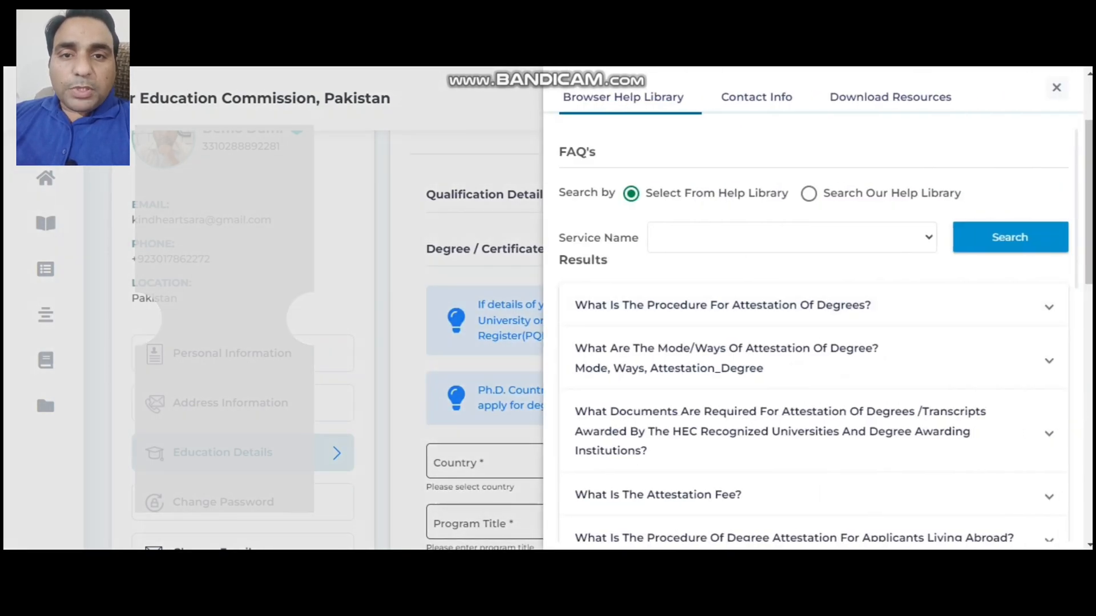
click(1056, 87)
drag(1089, 191, 1089, 274)
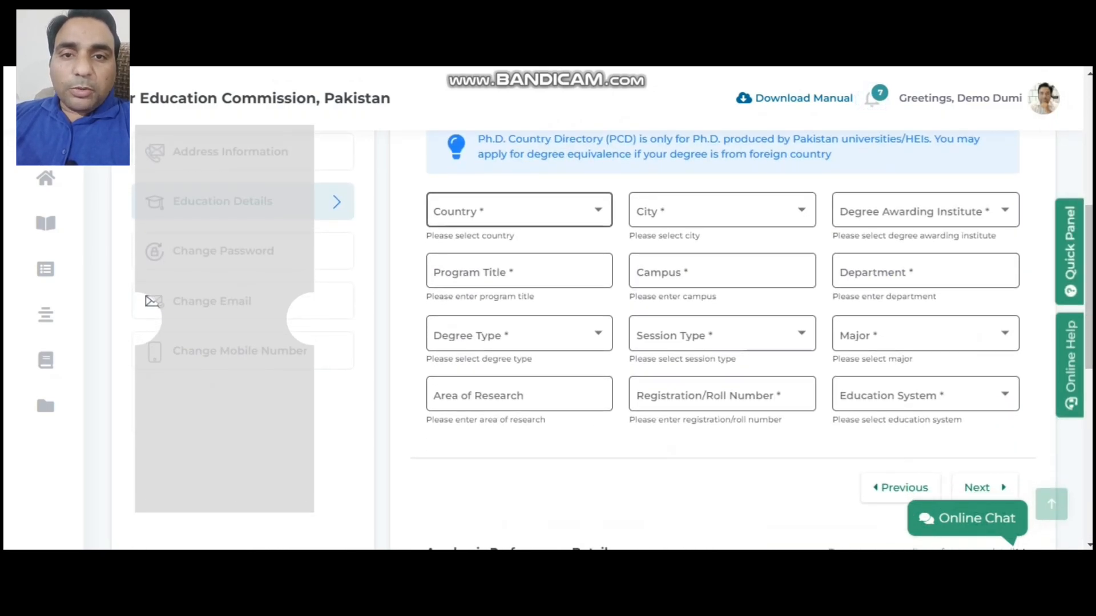
click(519, 210)
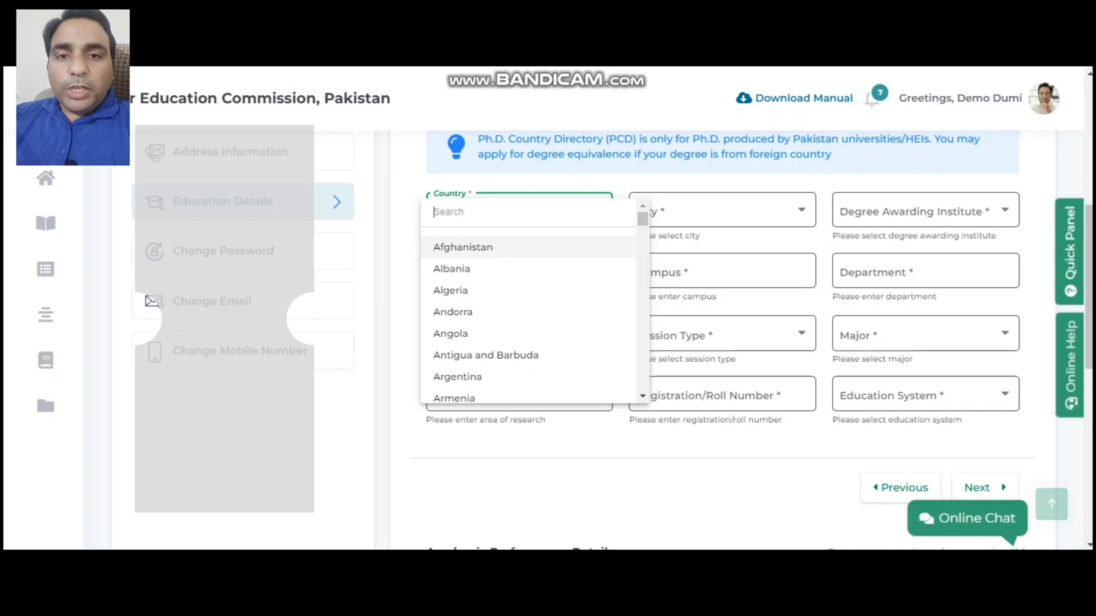
text(pak)
click(519, 247)
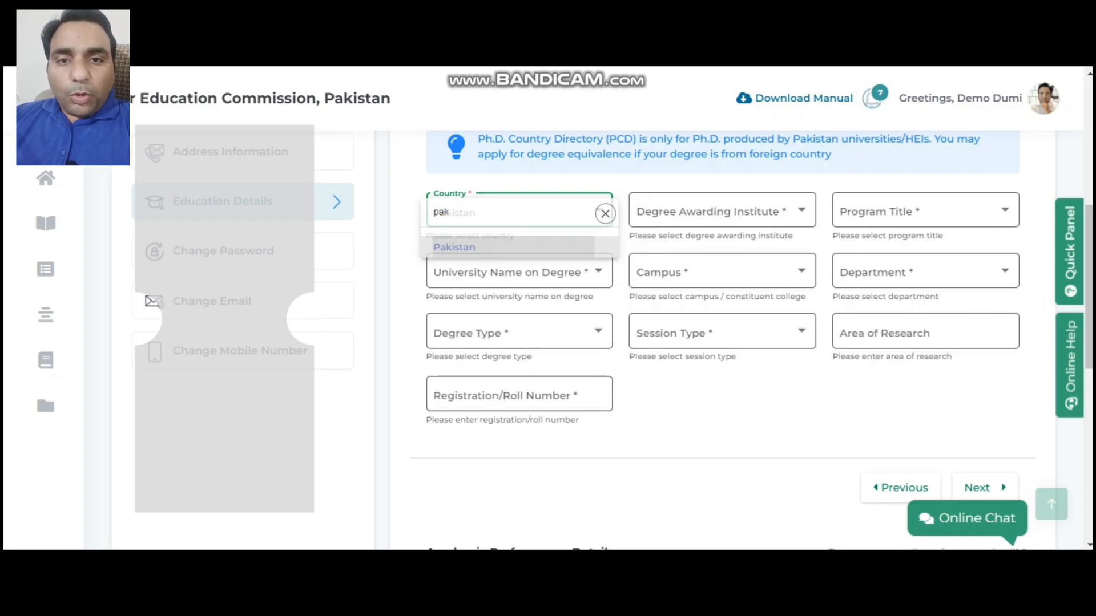
Step: Set the awarding institute to NUST and the program title to Bachelor of Science in Mass Communication
click(722, 210)
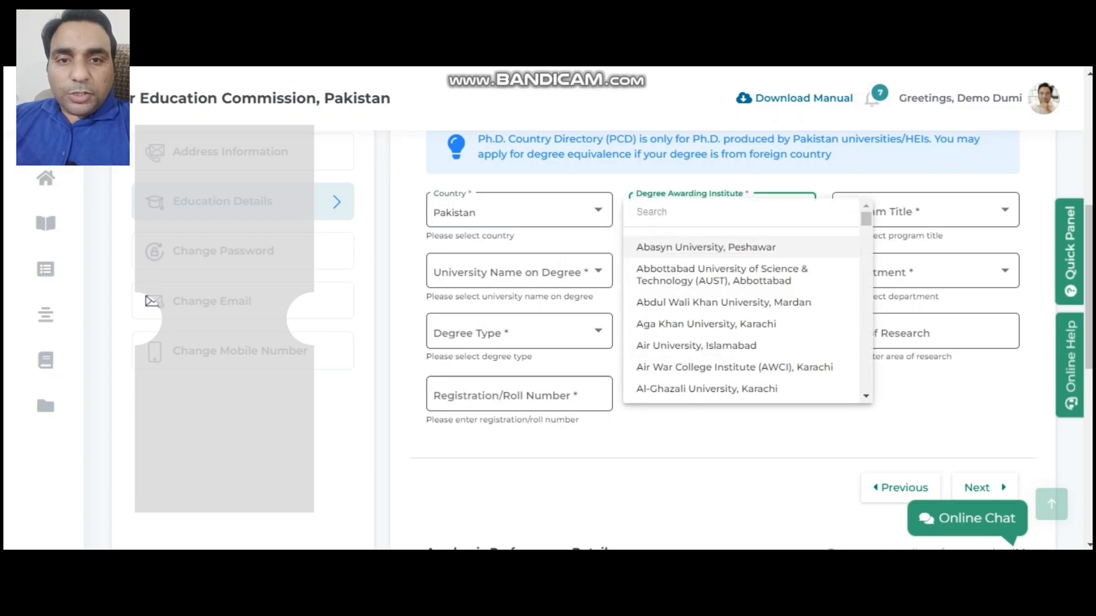
text(nust)
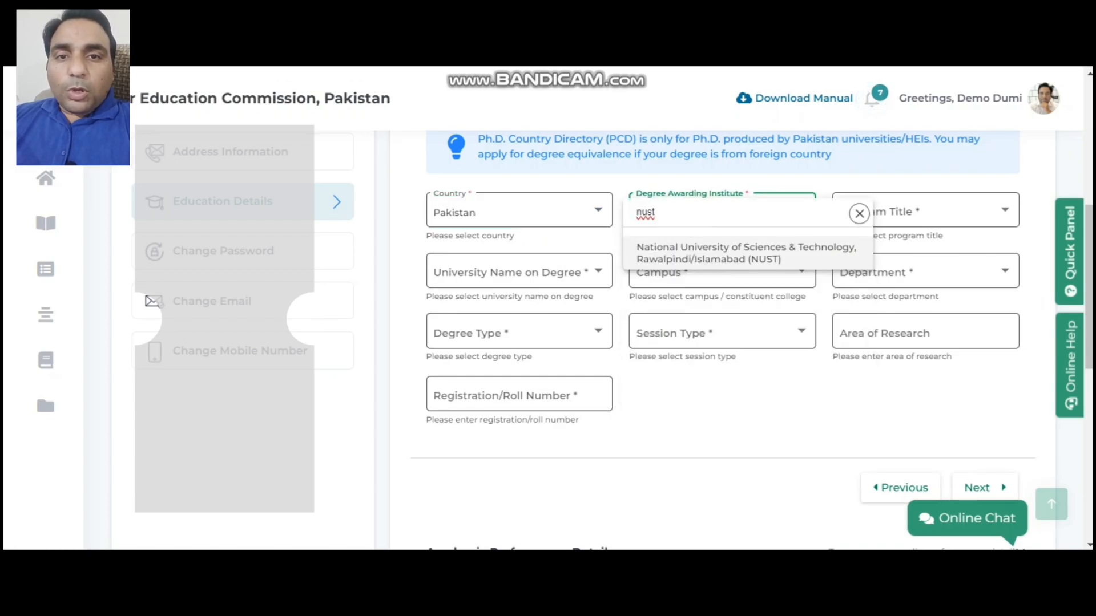
click(747, 253)
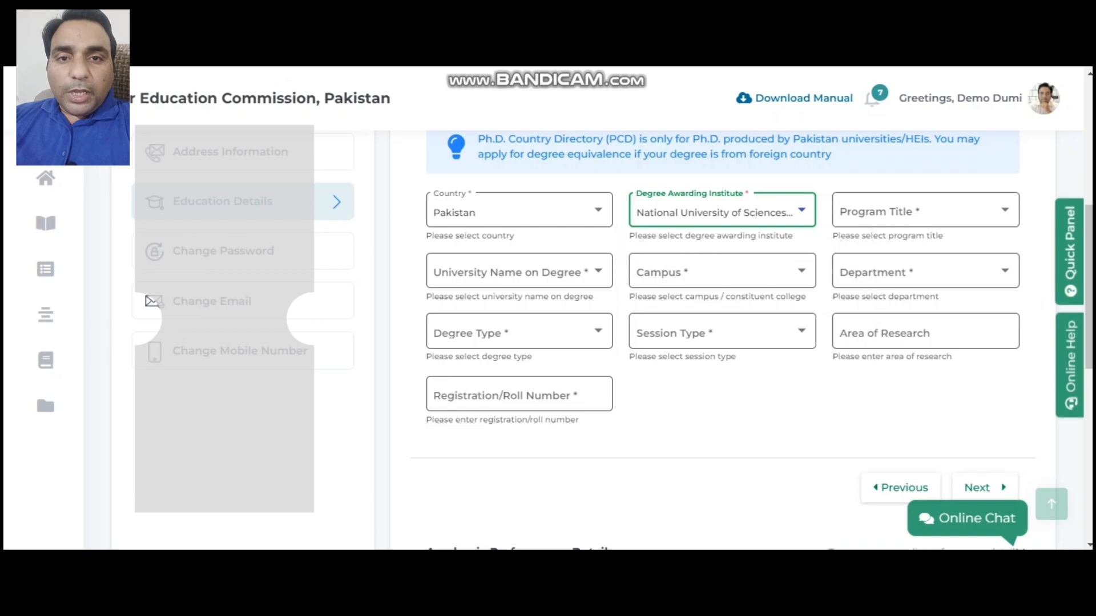
click(925, 210)
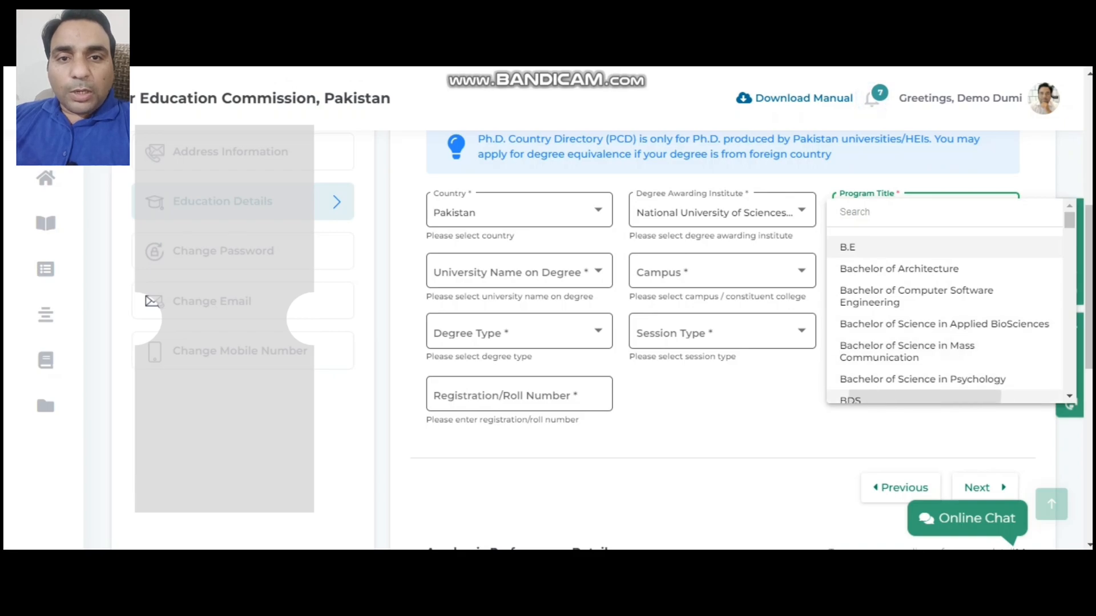
click(913, 400)
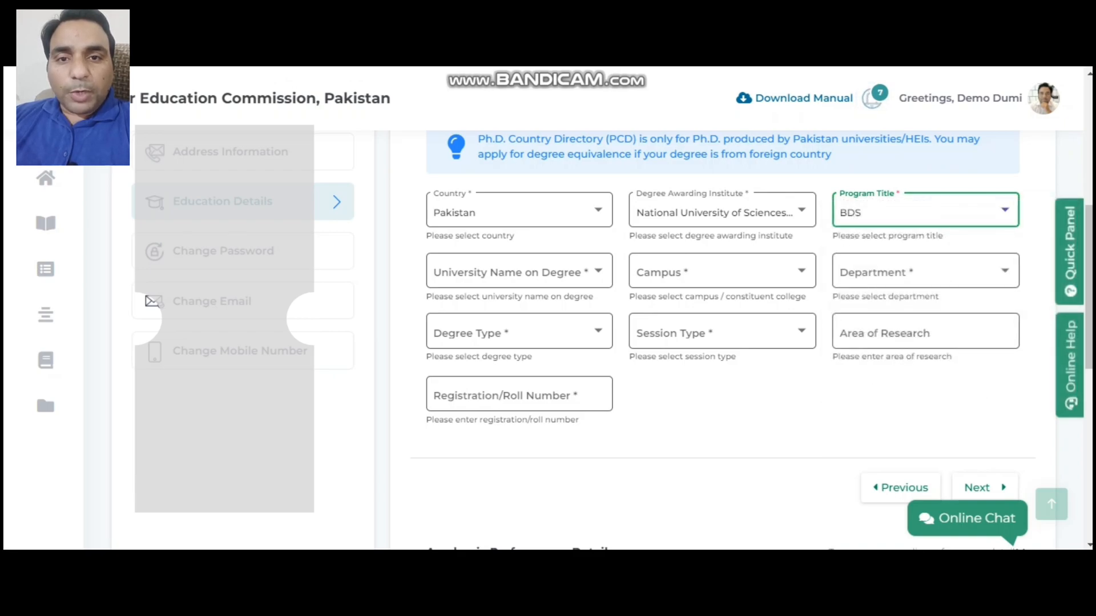
click(925, 211)
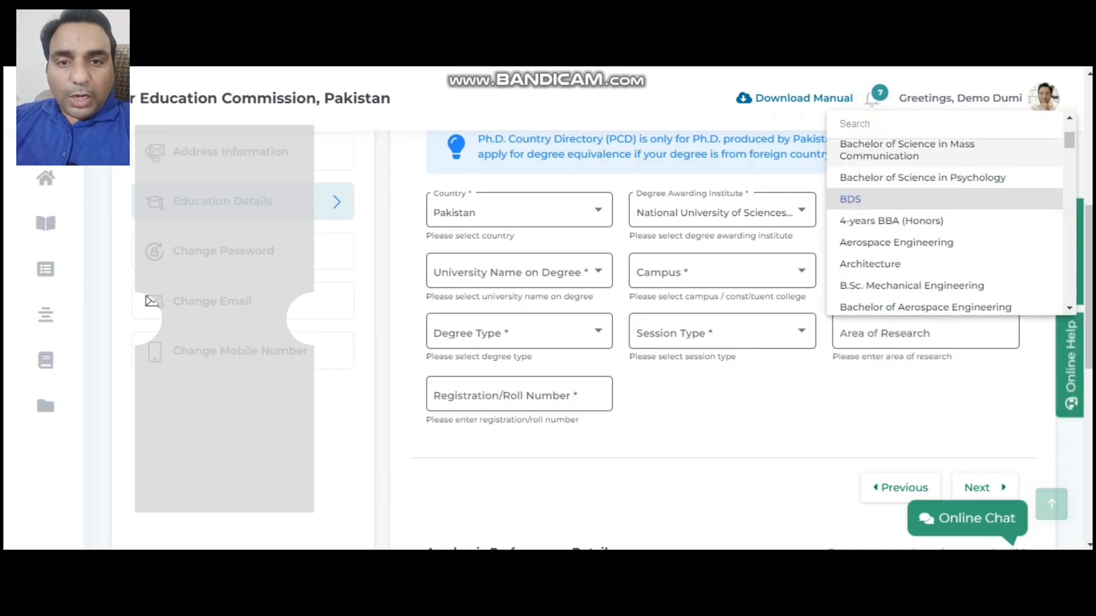
click(924, 149)
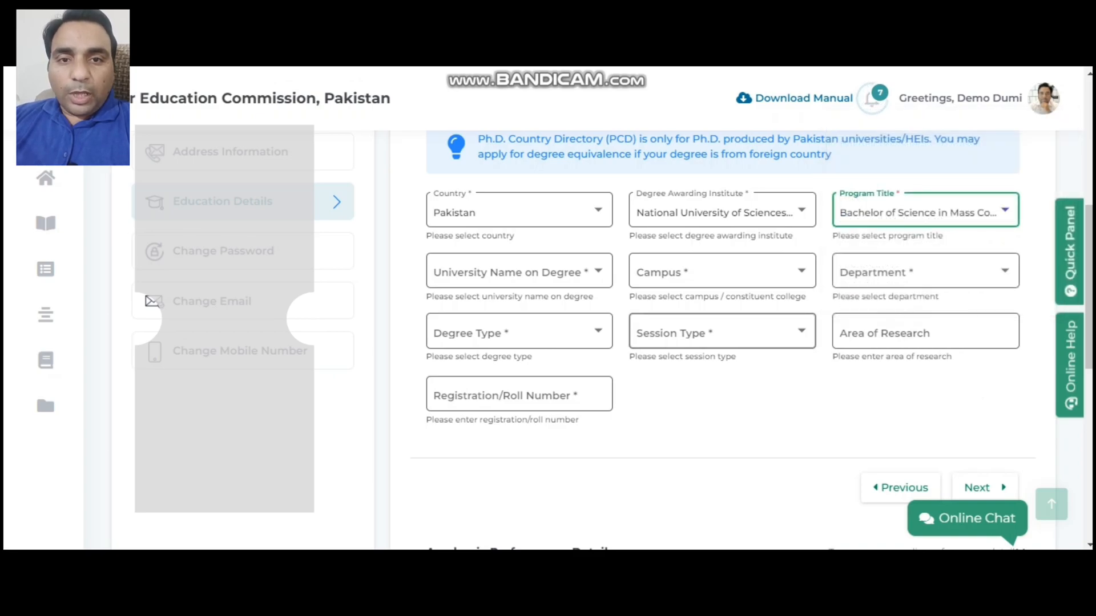
click(514, 272)
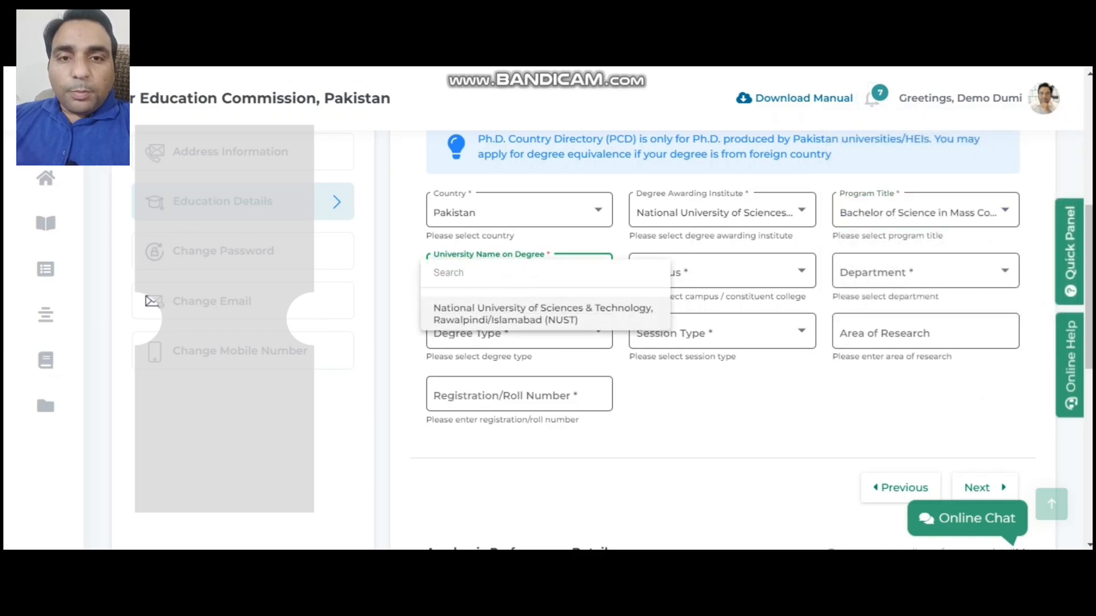
Step: Choose NUST, the Social Sciences campus, Mass Communication department, Regular degree and Morning session
click(542, 313)
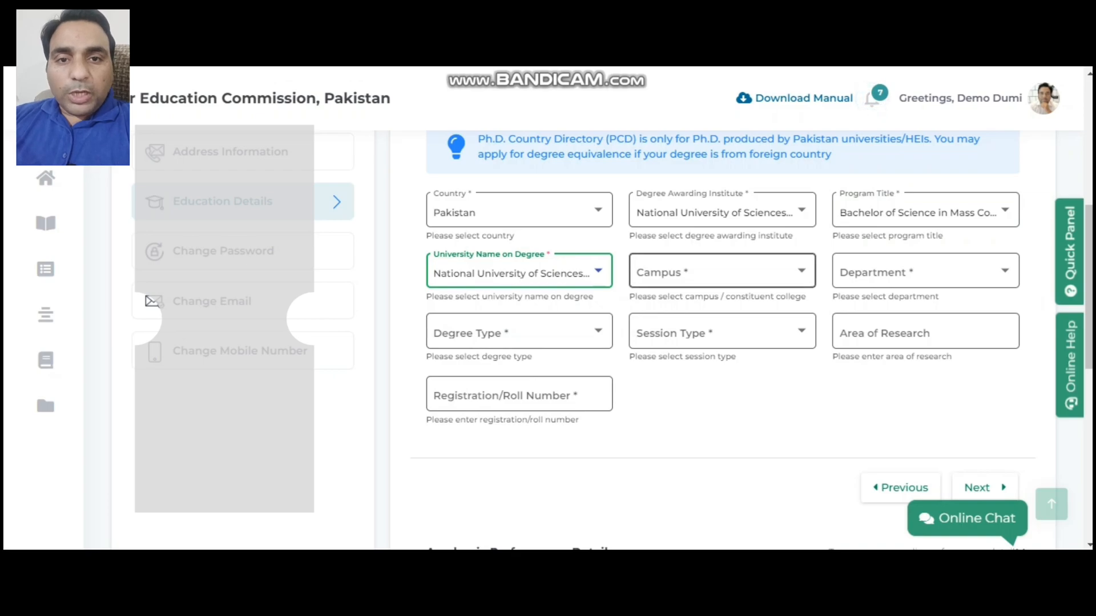
click(721, 272)
click(731, 308)
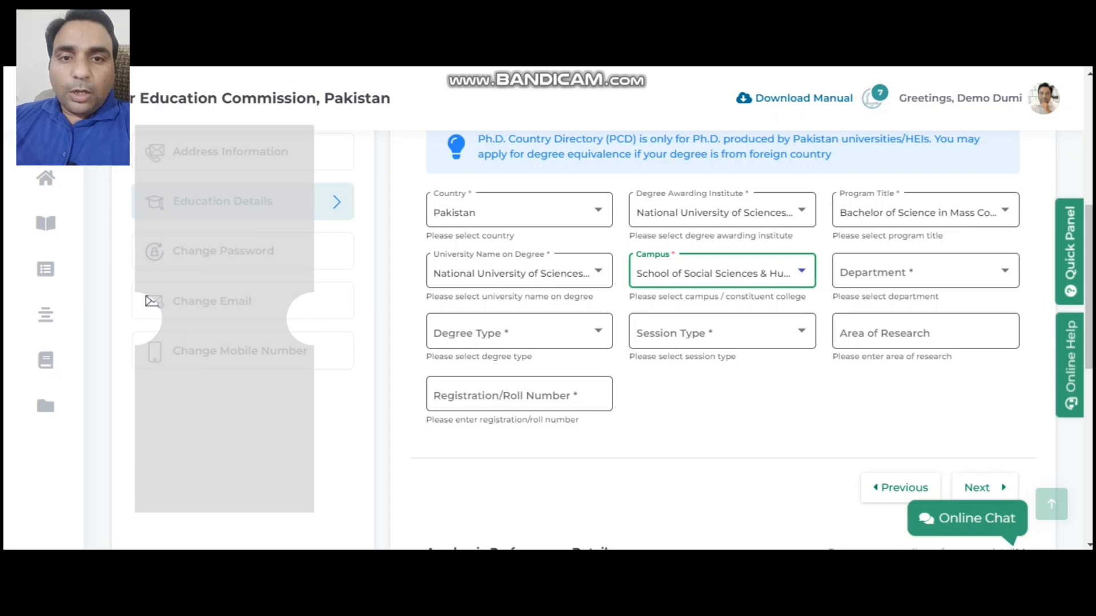
click(924, 272)
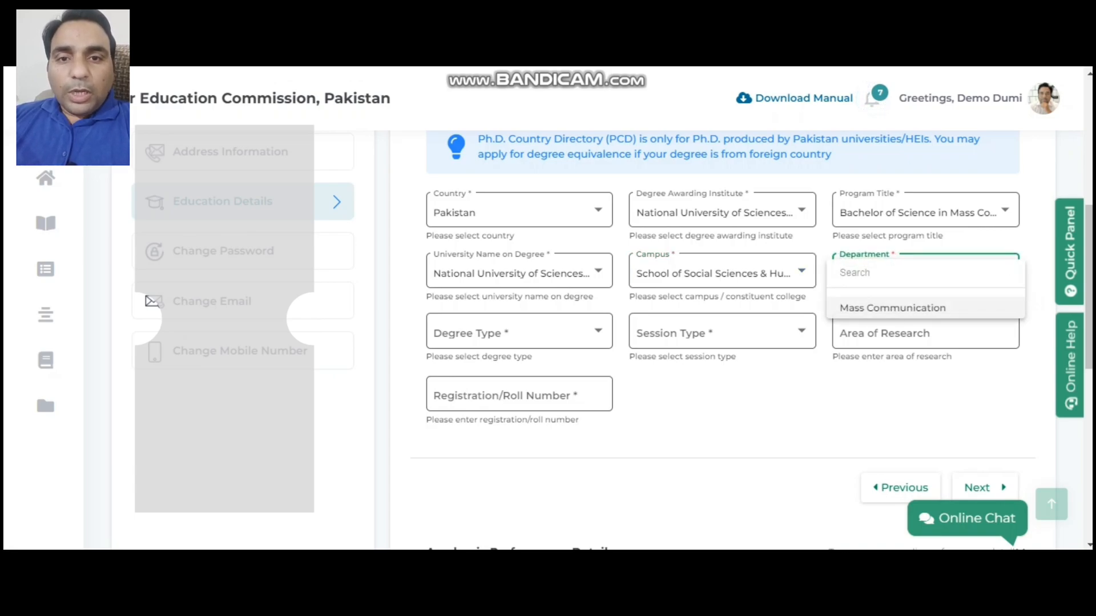
click(893, 308)
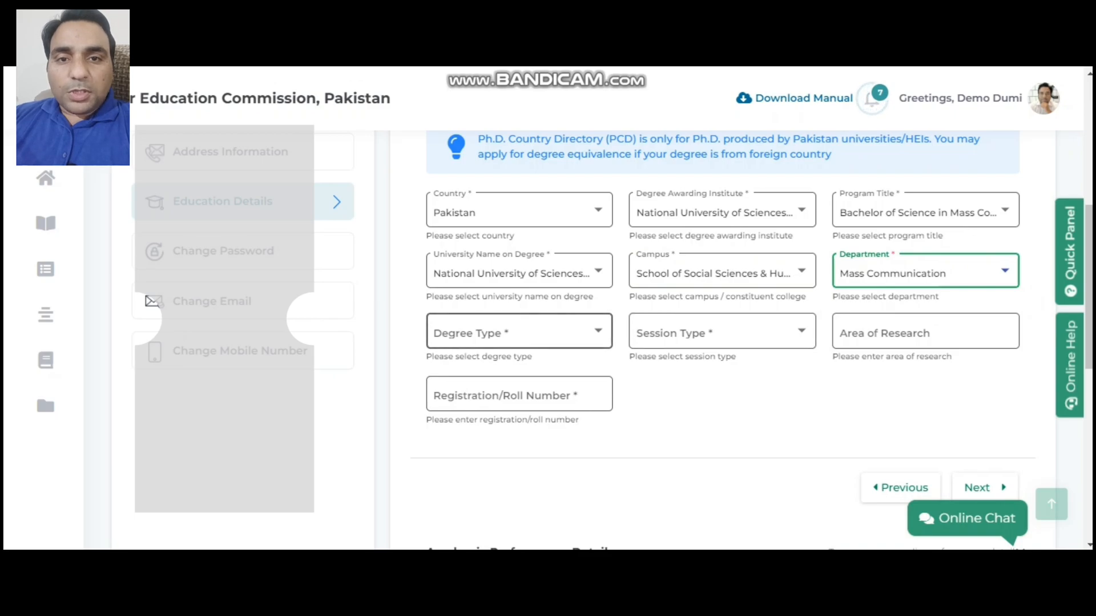
click(519, 331)
click(452, 368)
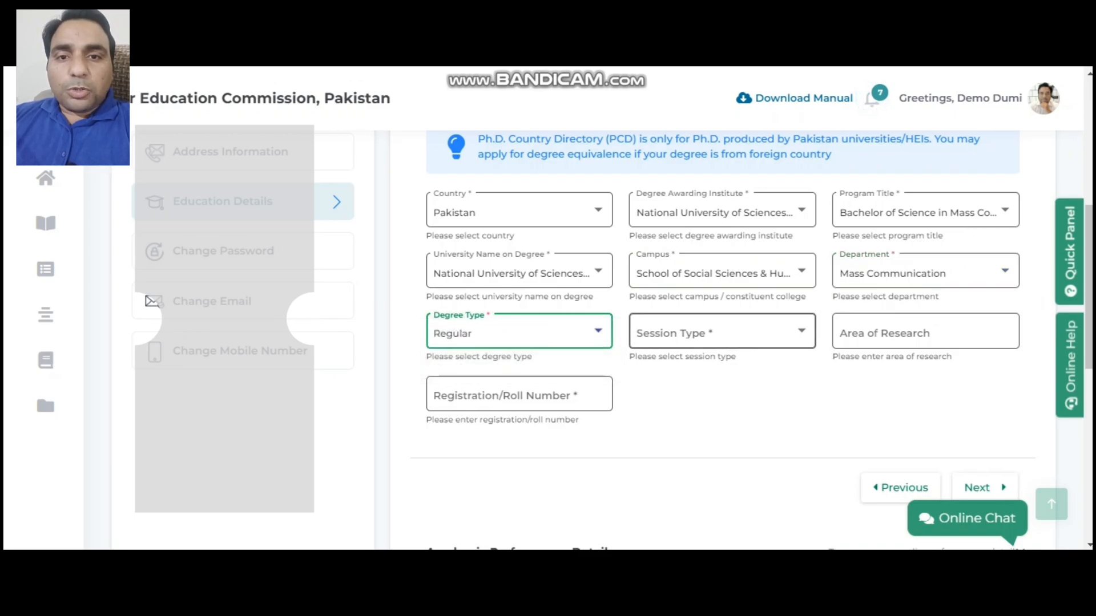
click(722, 331)
click(657, 368)
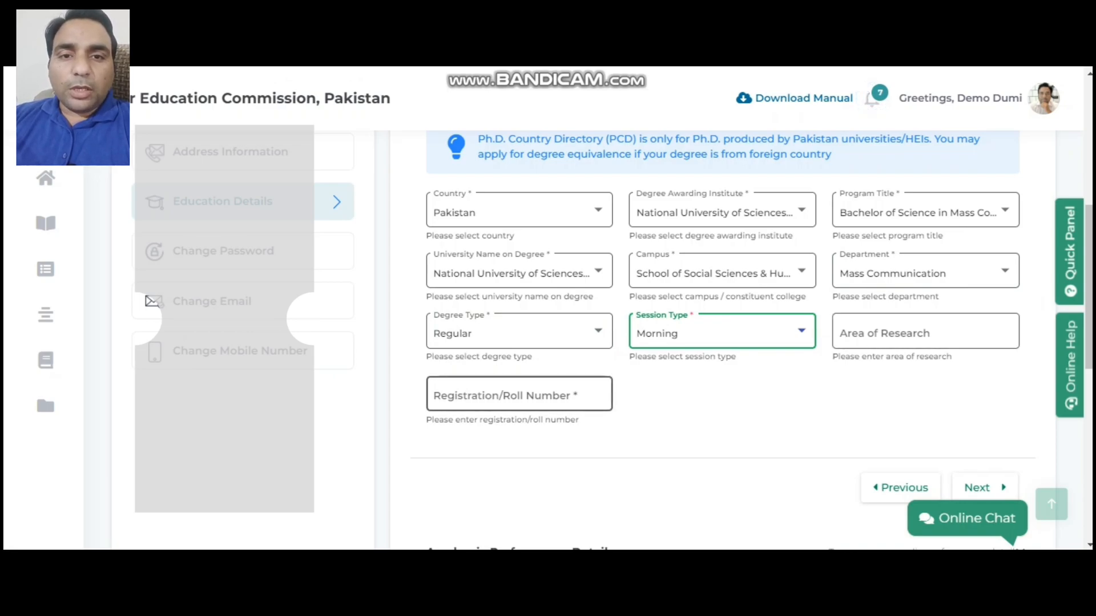
Step: Enter the degree's roll number and advance to the academic performance step
click(518, 395)
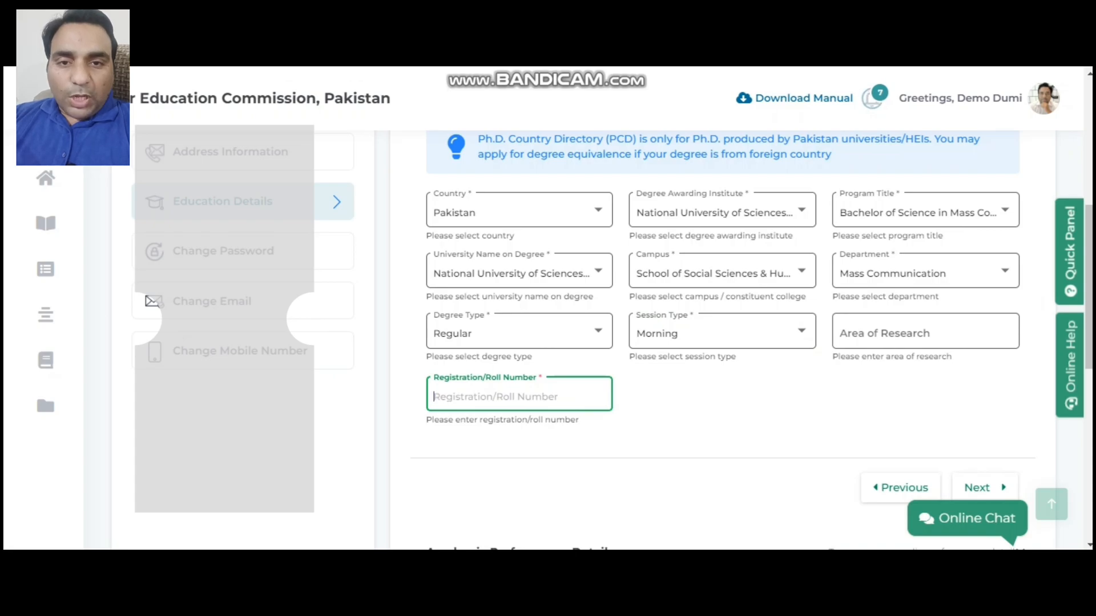
key(BackSpace)
text(786)
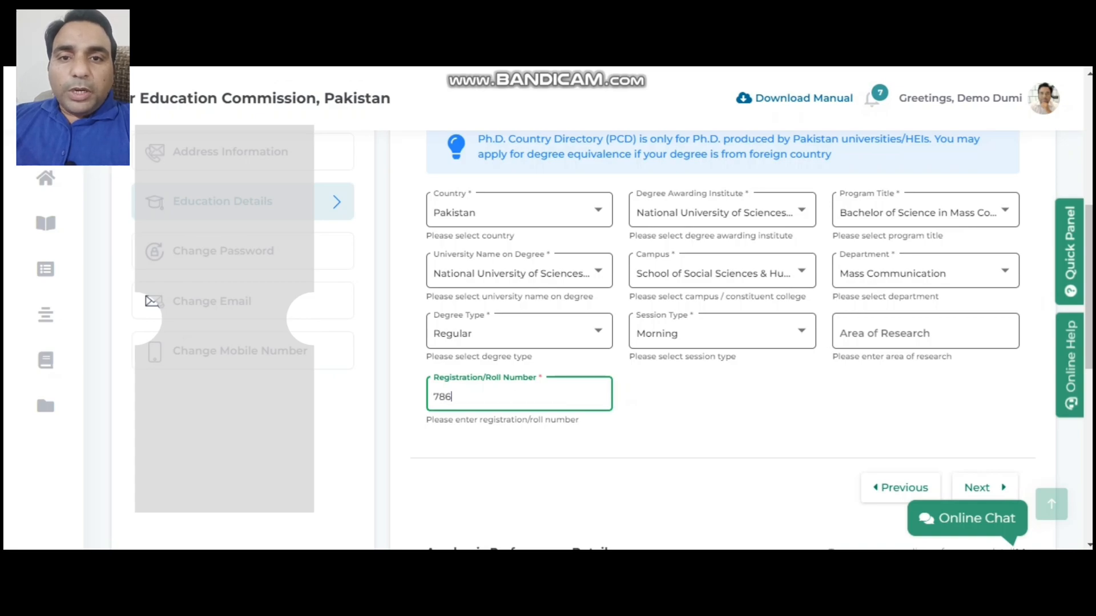
text(nust78)
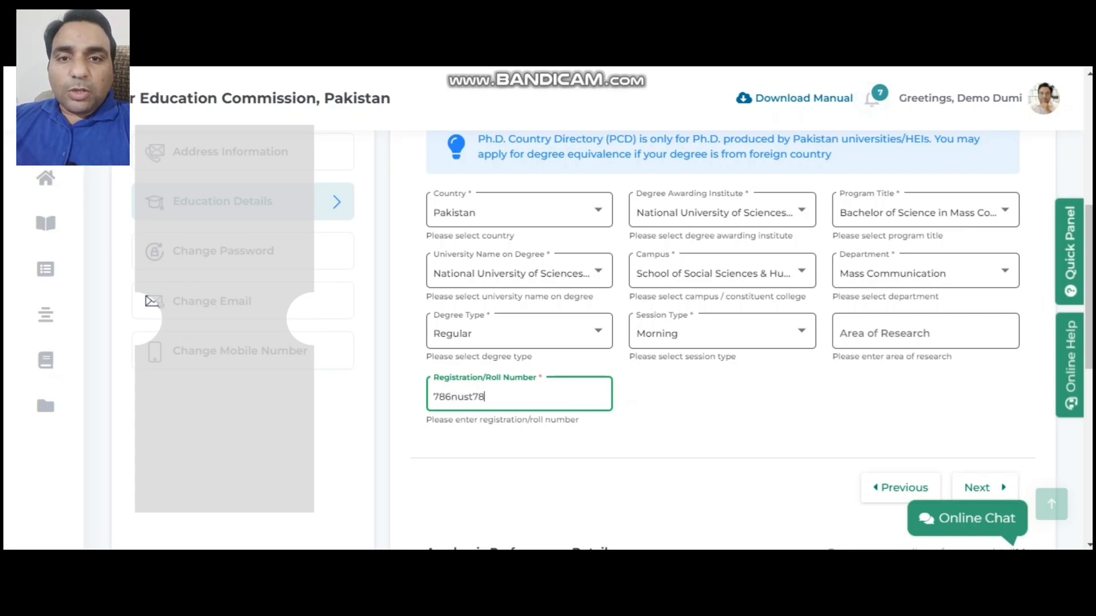
key(BackSpace)
key(BackSpace)
key(BackSpace)
key(BackSpace)
key(BackSpace)
text(st8)
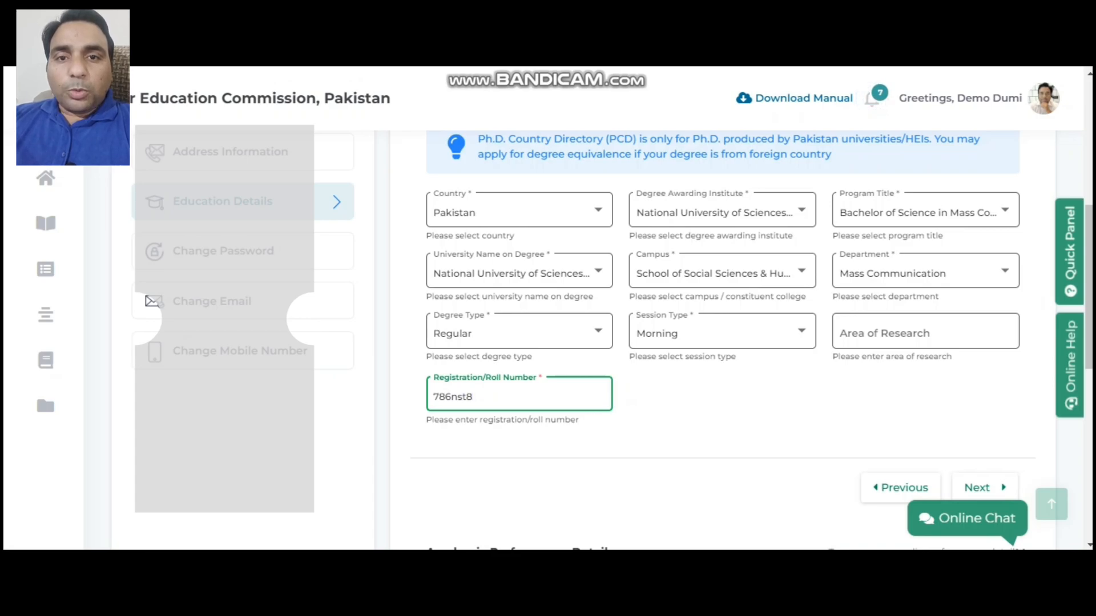
key(BackSpace)
text(786)
key(Tab)
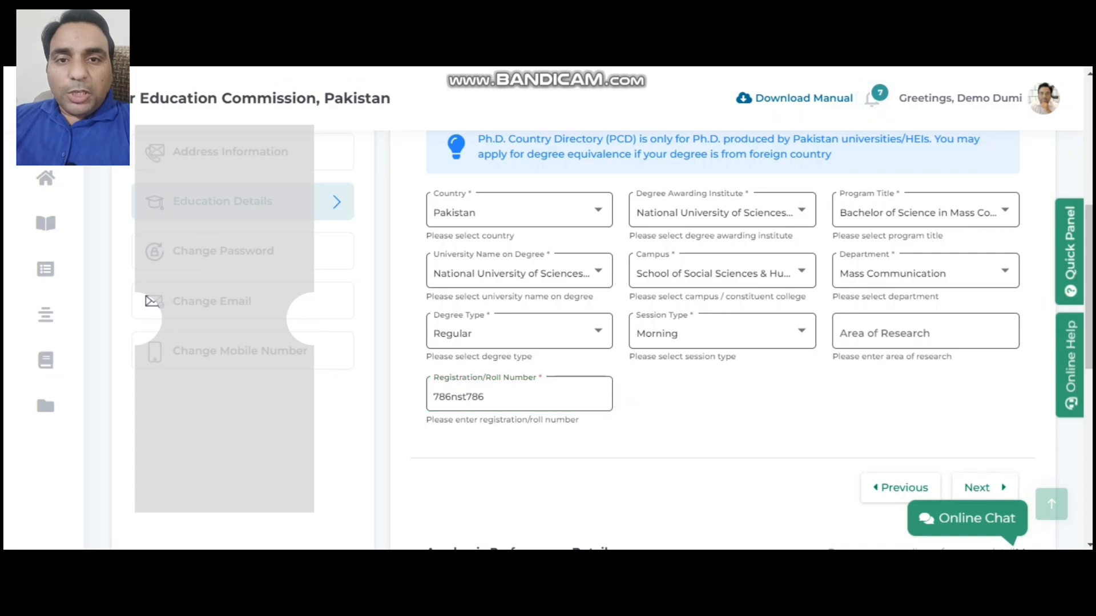
key(Tab)
key(Tab)
key(Return)
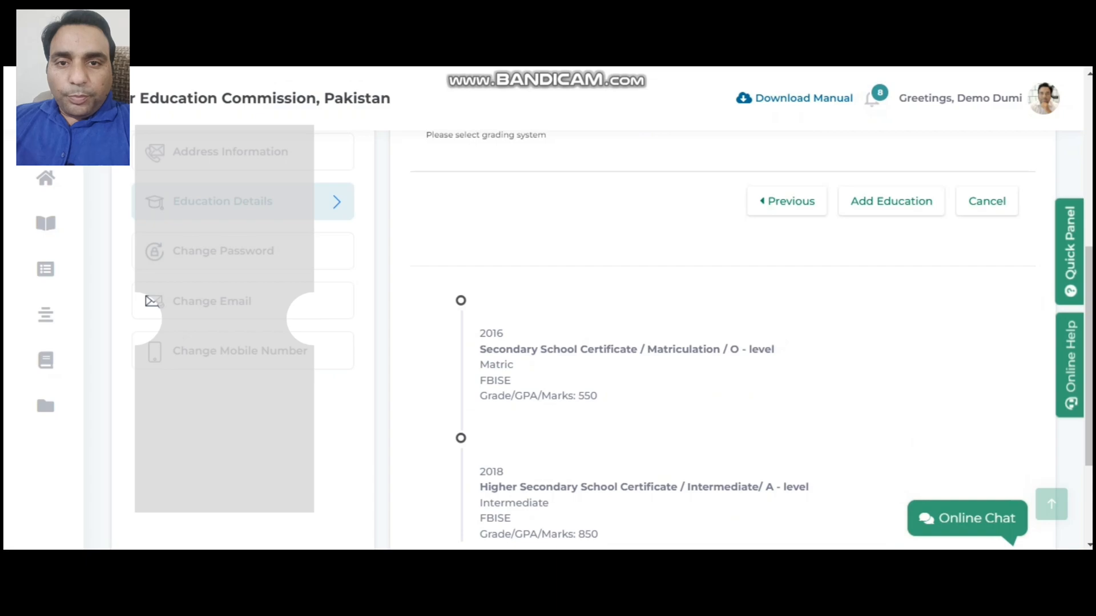
Step: Set the grading system to CGPA Based with a total CGPA of 4.0
key(Tab)
key(Return)
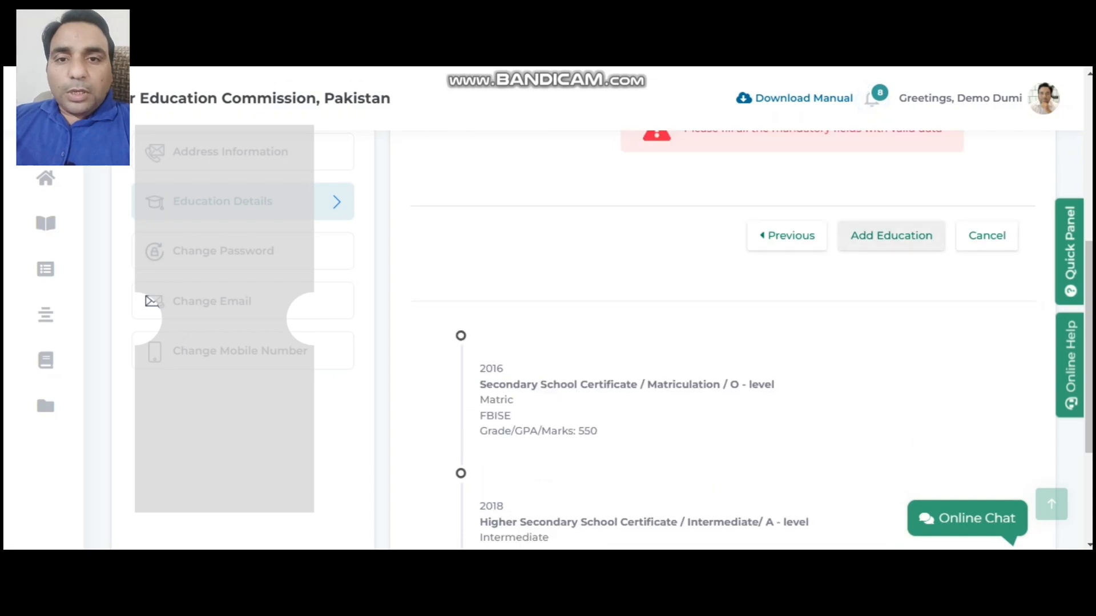
scroll(612, 335, up, 2)
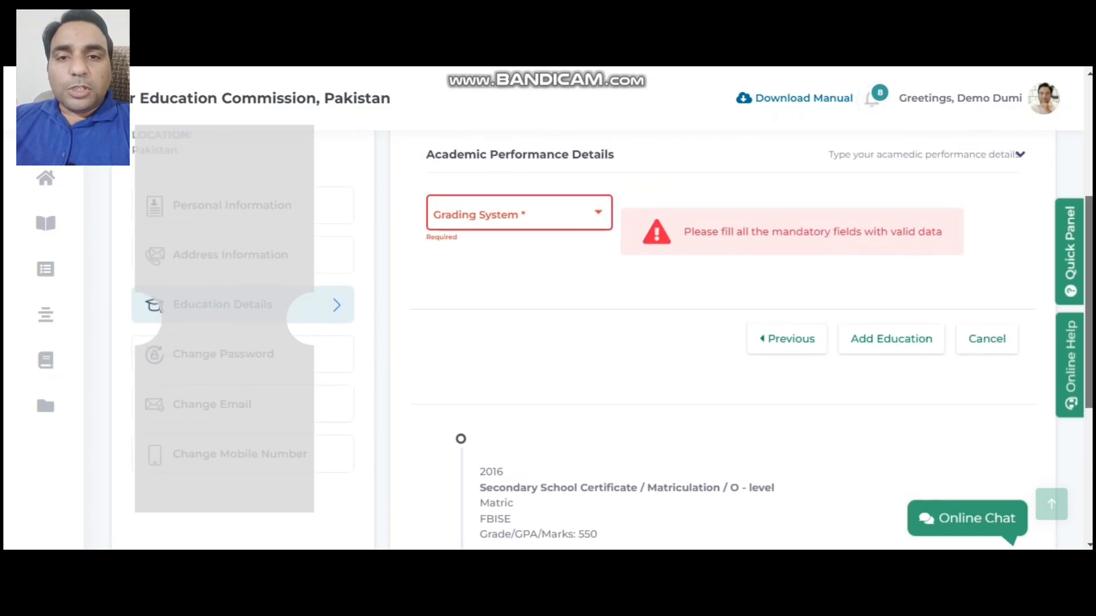
scroll(612, 335, up, 1)
key(Return)
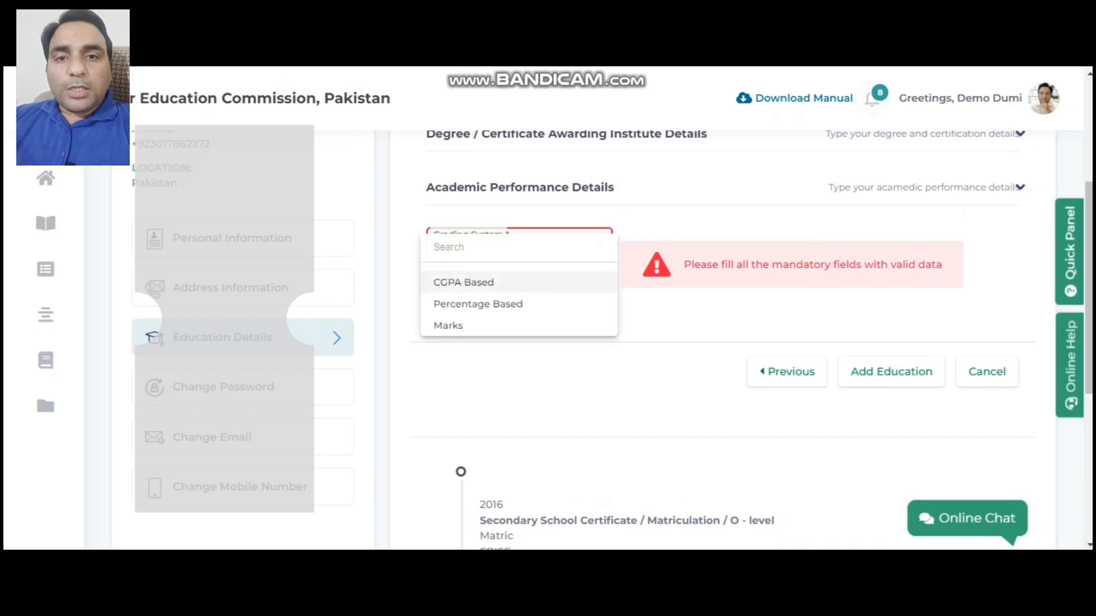
key(Down)
key(Down)
key(Up)
key(Up)
key(Return)
key(Tab)
key(Return)
key(Return)
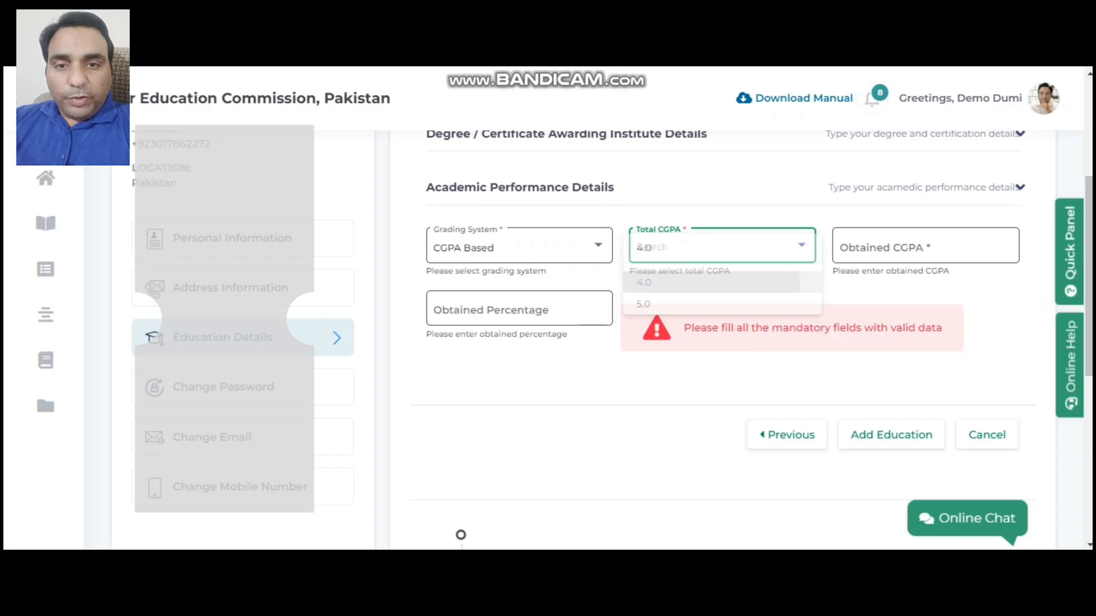
key(Tab)
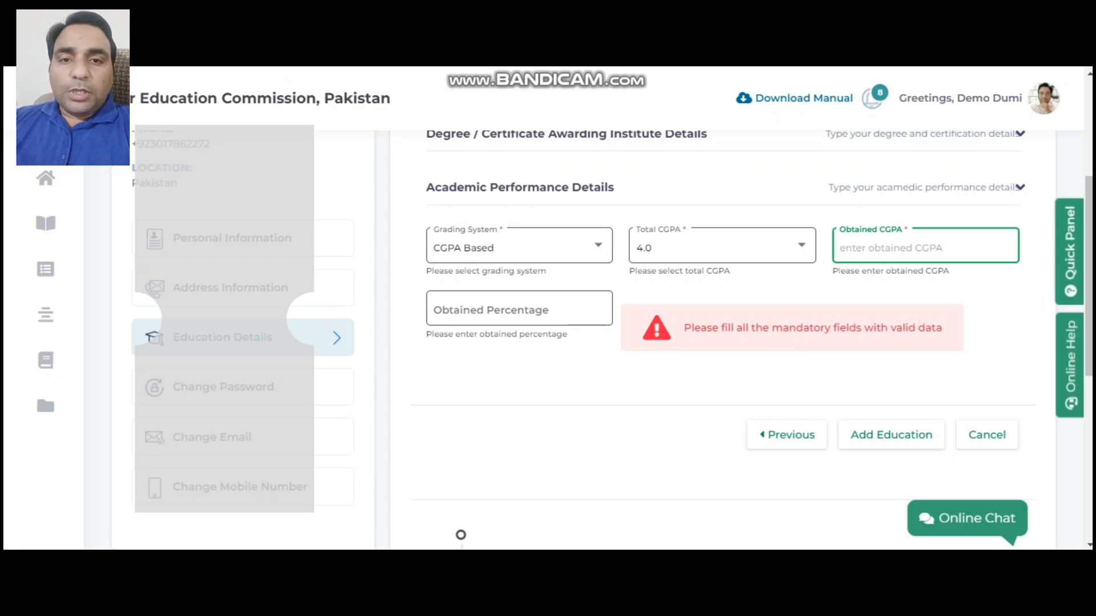
Step: Enter obtained CGPA 3.73 and 88 percent, then add the bachelor education entry
text(3.73)
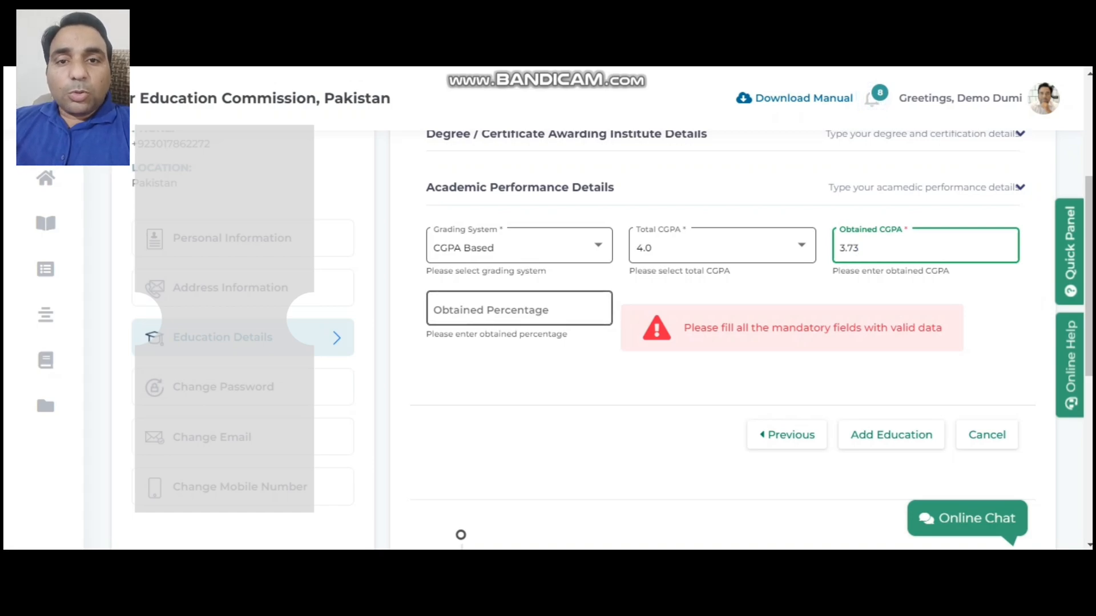
click(519, 309)
text(88)
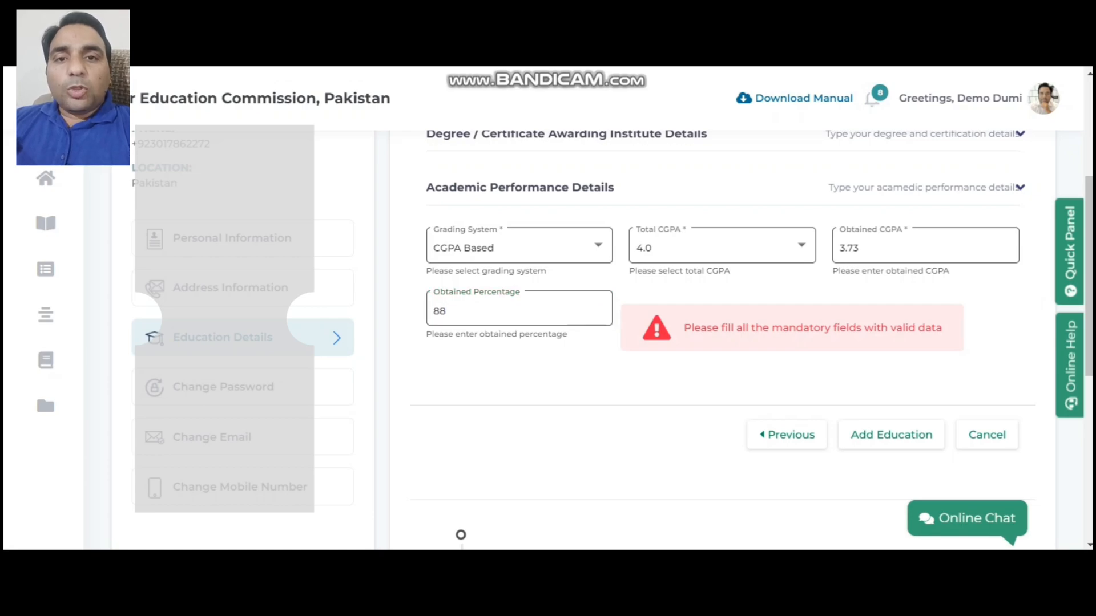
click(891, 435)
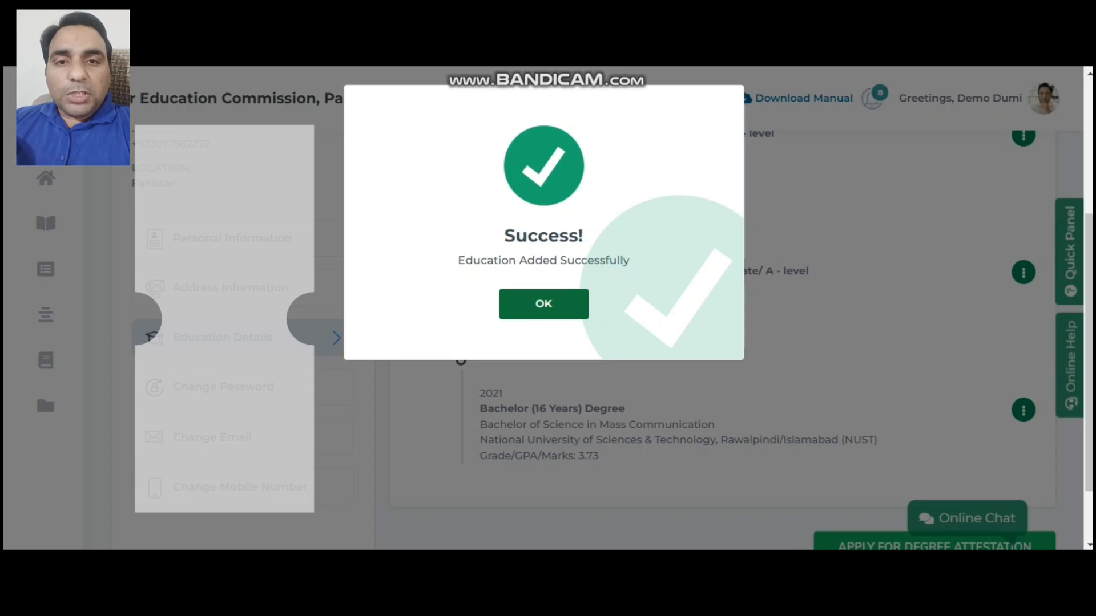
click(544, 305)
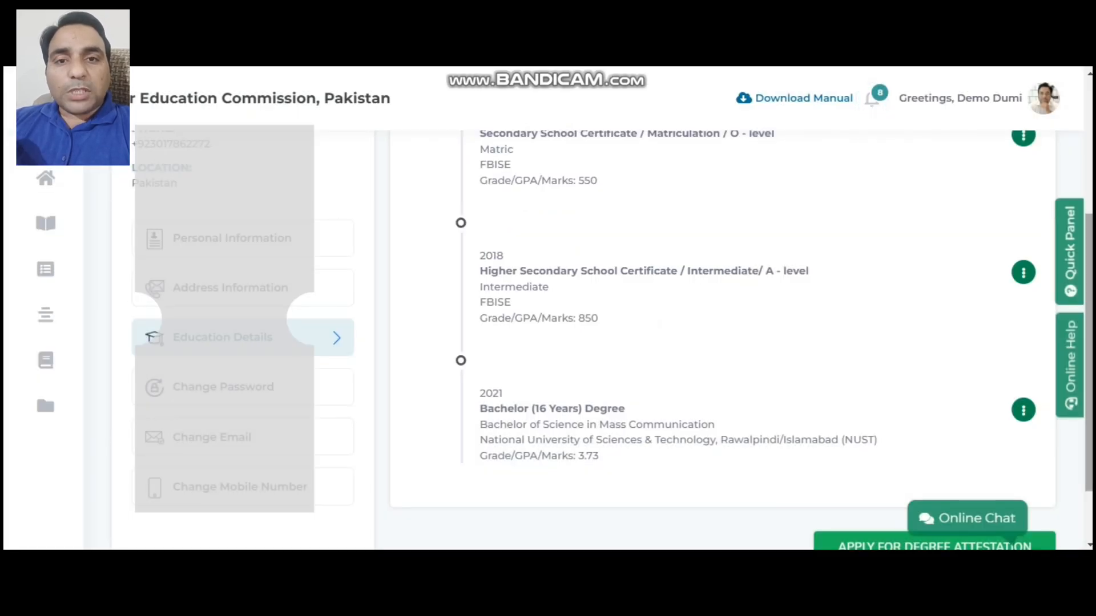
Step: Start the degree attestation application and confirm having read its instructions
scroll(612, 341, up, 3)
scroll(612, 341, down, 3)
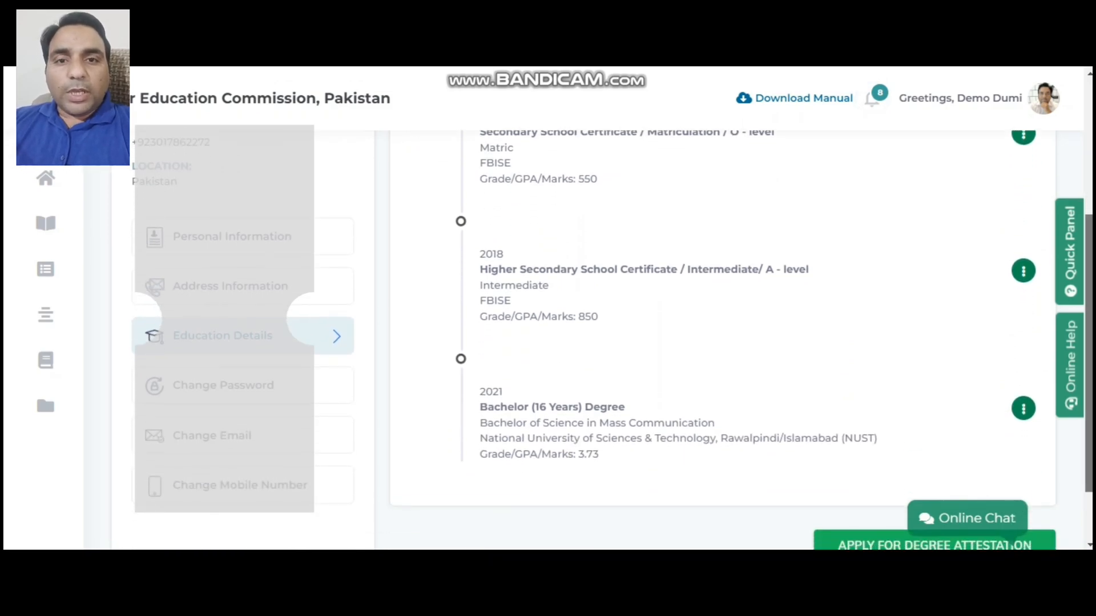
scroll(612, 341, down, 2)
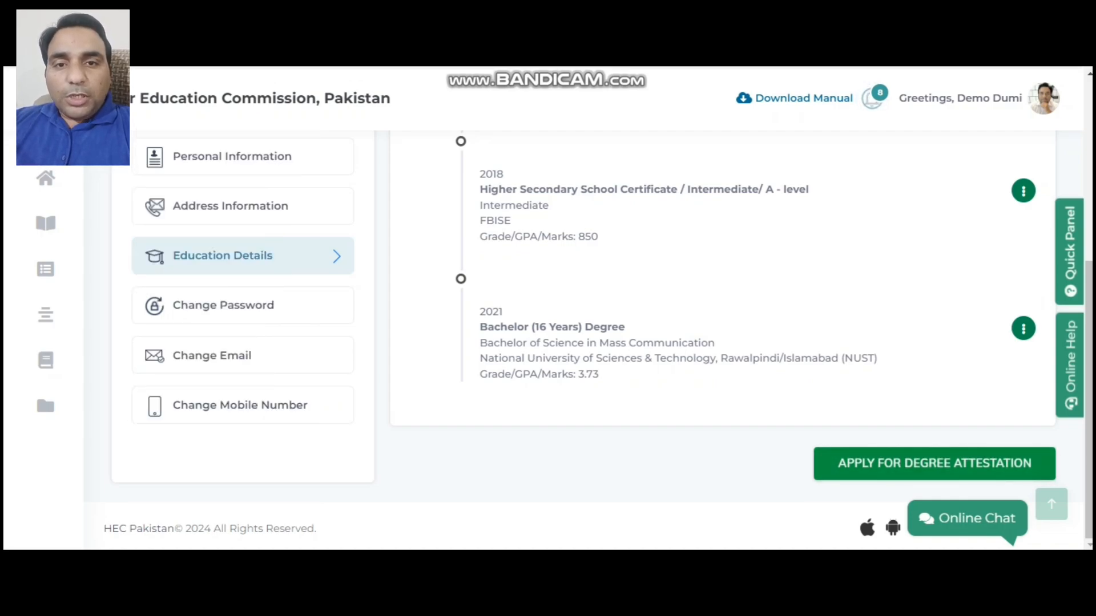
click(934, 463)
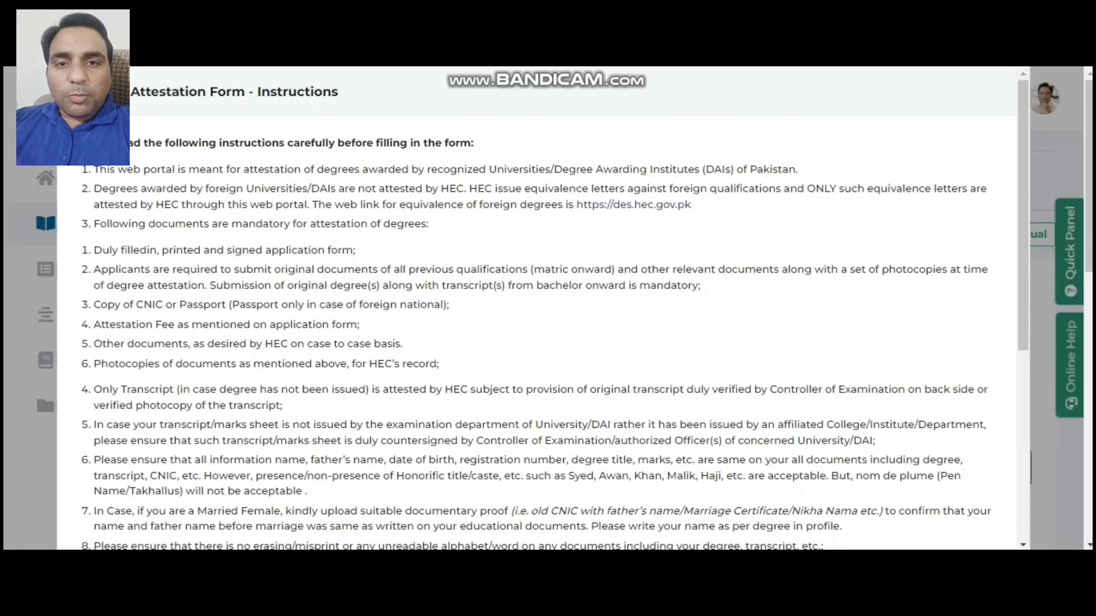
scroll(537, 308, down, 6)
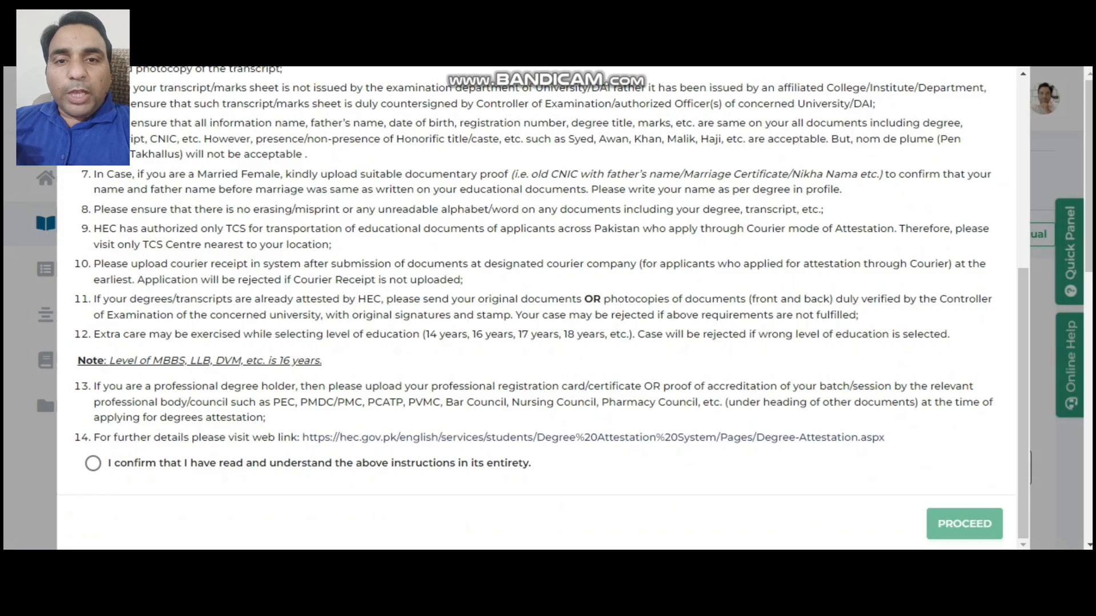
click(93, 462)
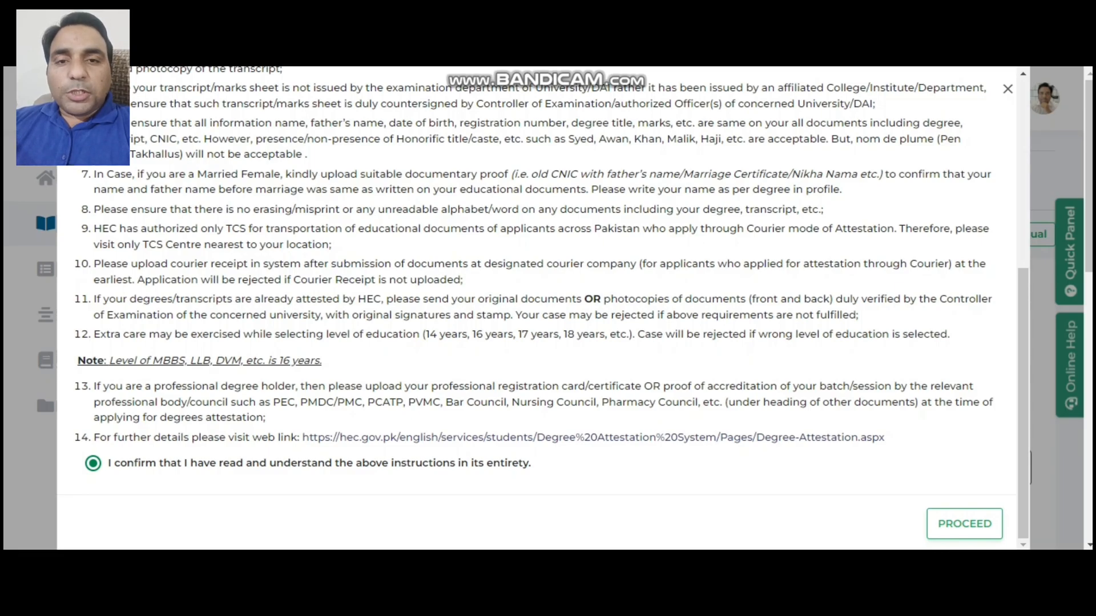
click(965, 524)
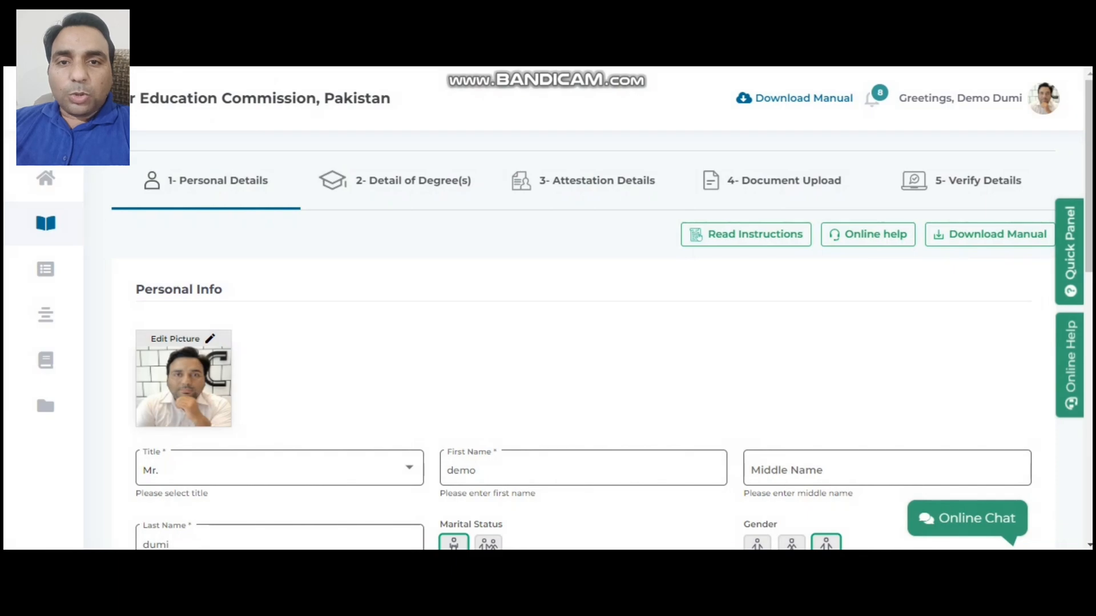
Step: Go past Personal Details and select the 2021 Bachelor (16 Years) Mass Communication degree
scroll(615, 337, down, 10)
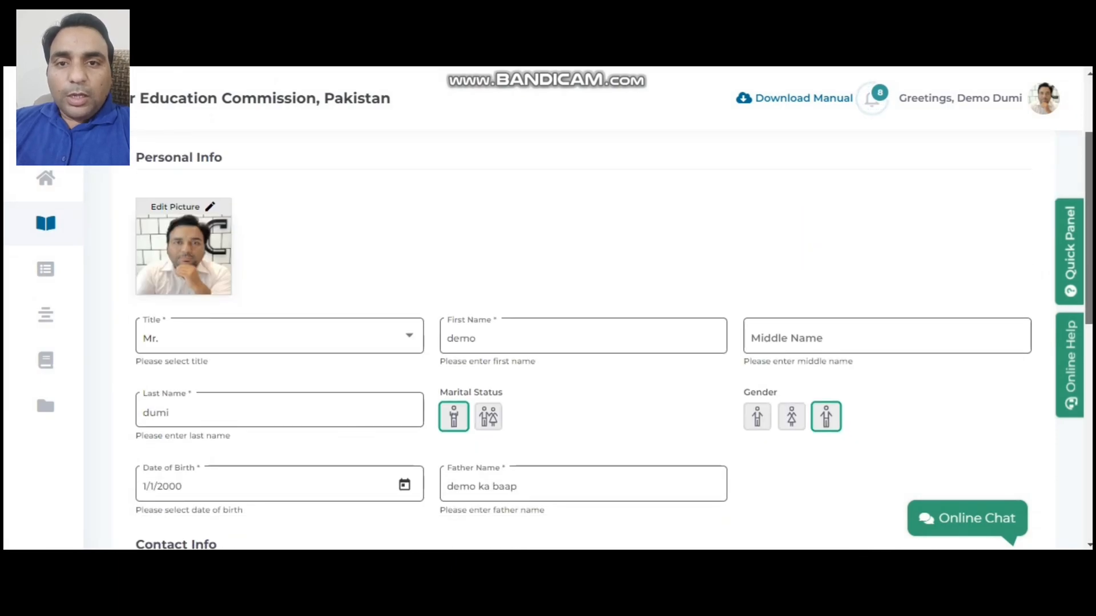
scroll(584, 337, down, 2)
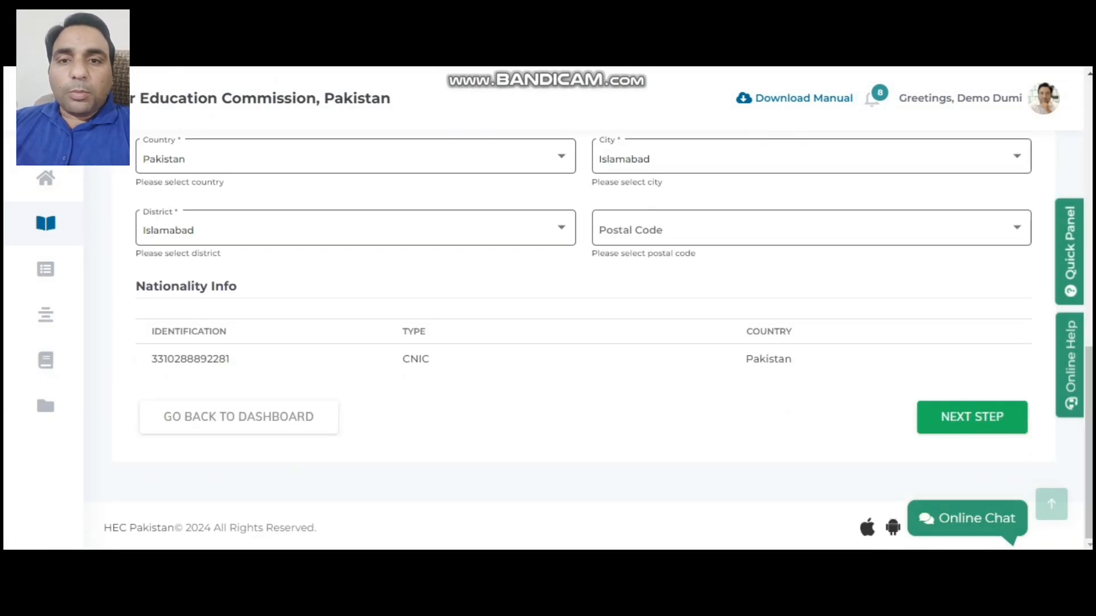
click(972, 417)
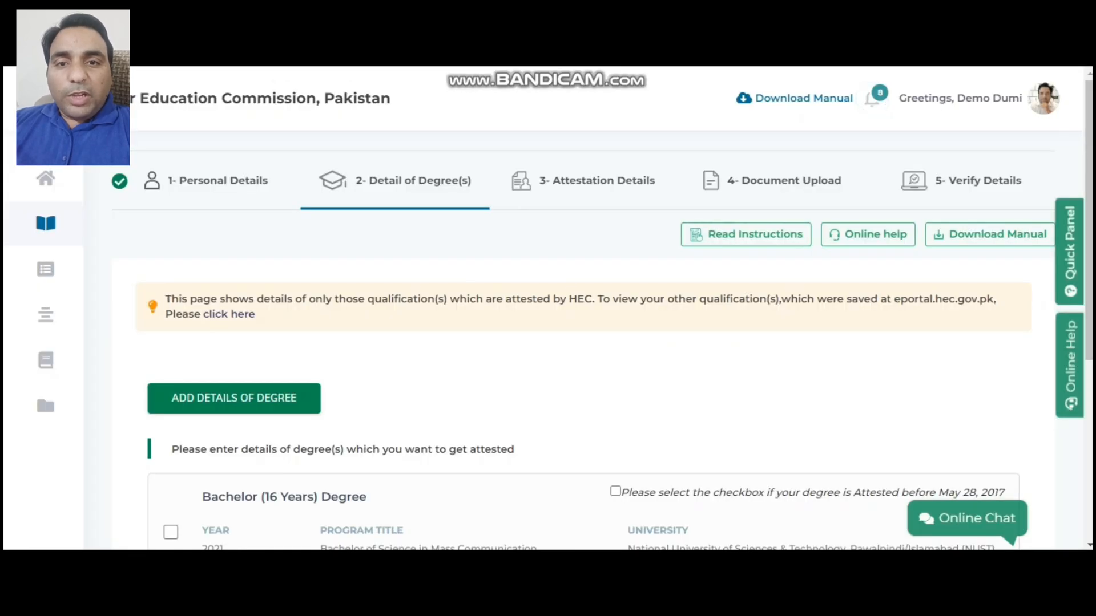
scroll(584, 337, down, 4)
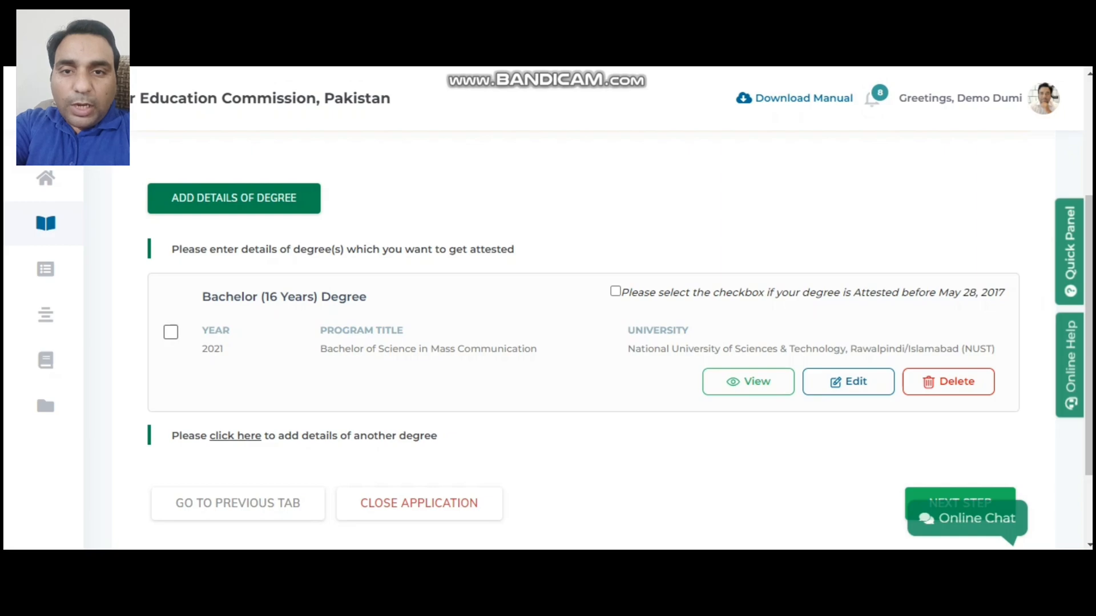
click(171, 332)
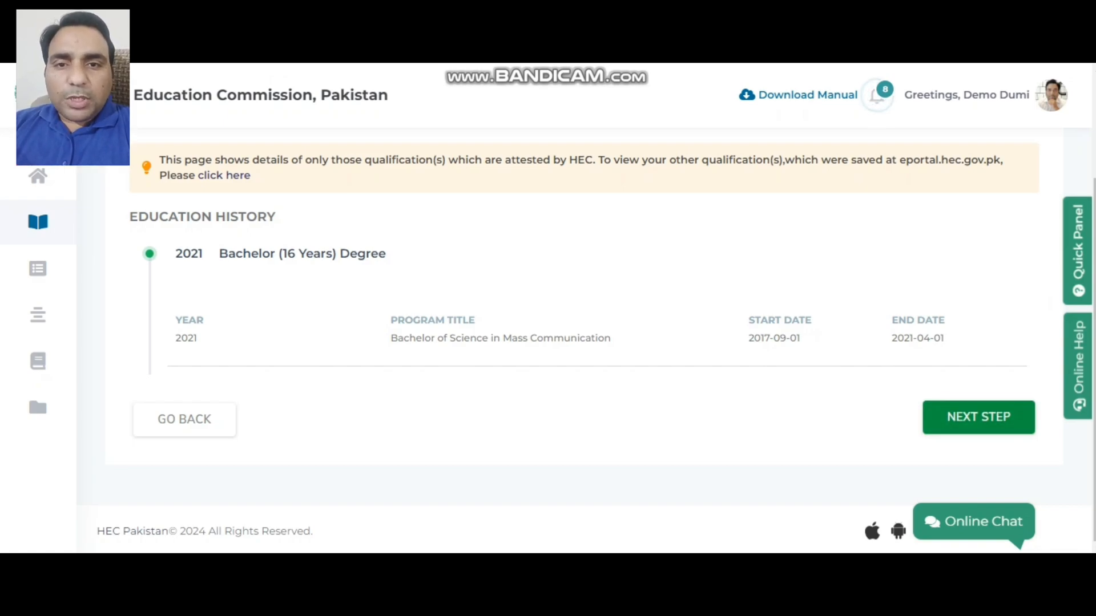
Step: Continue to the questionnaire, answer Yes to each of its five questions, and submit
click(978, 417)
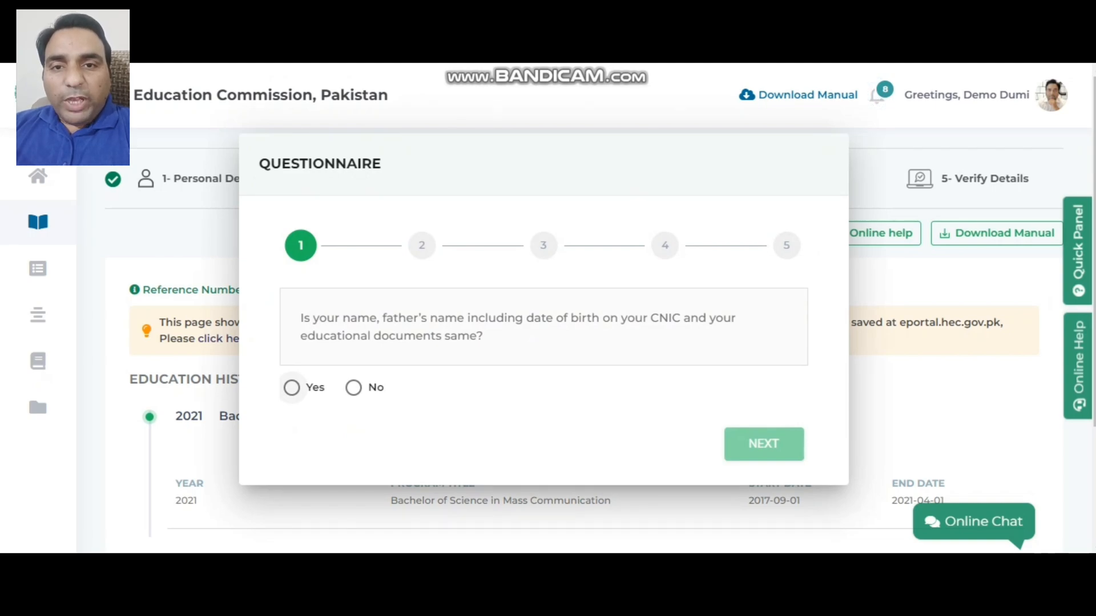
click(291, 387)
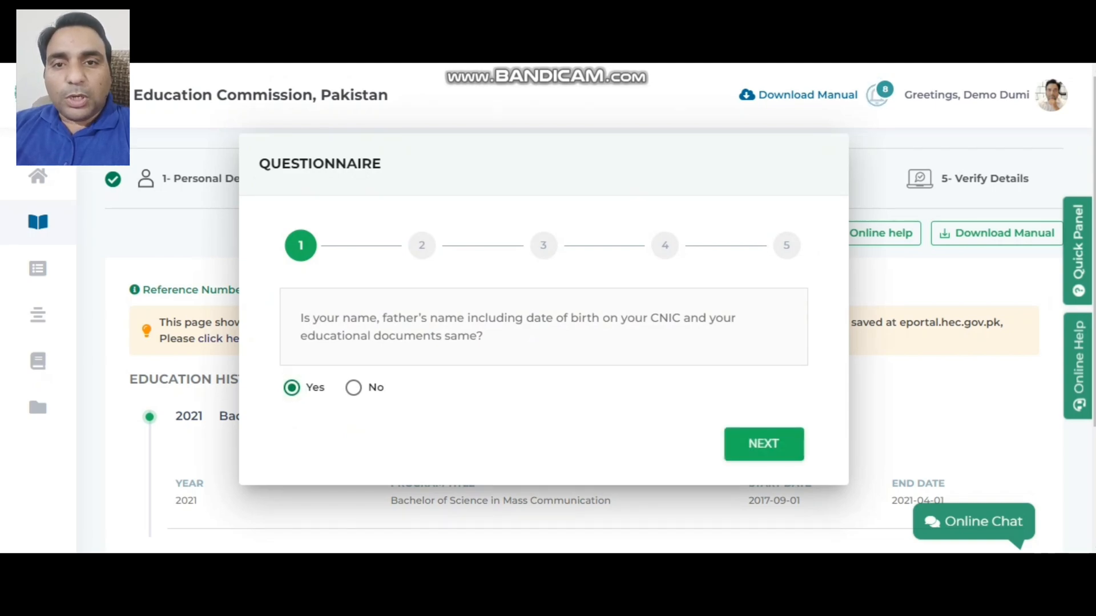
click(764, 441)
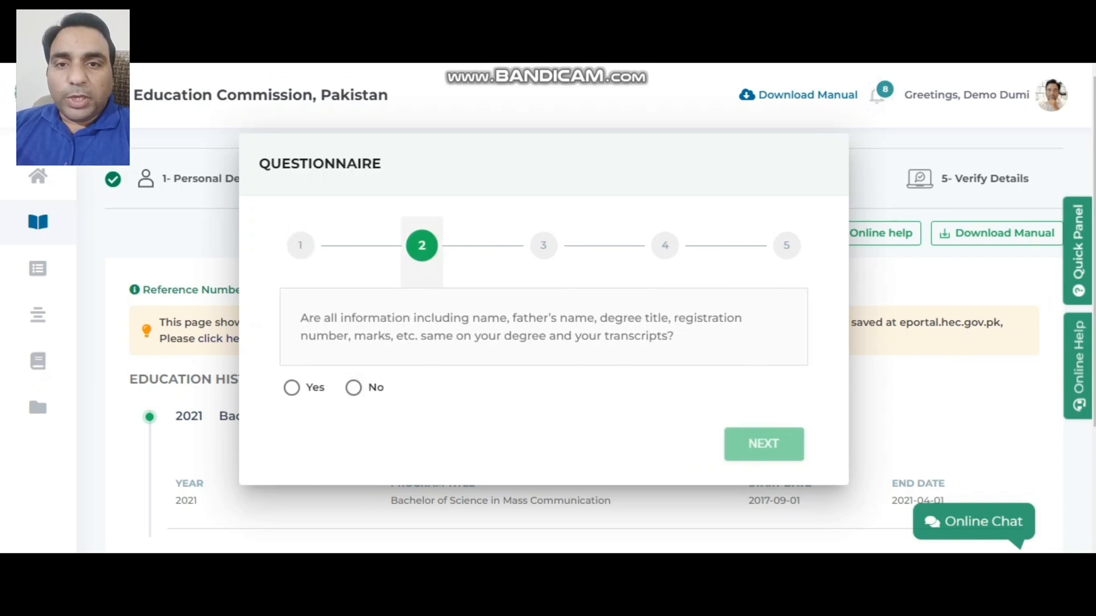
click(291, 388)
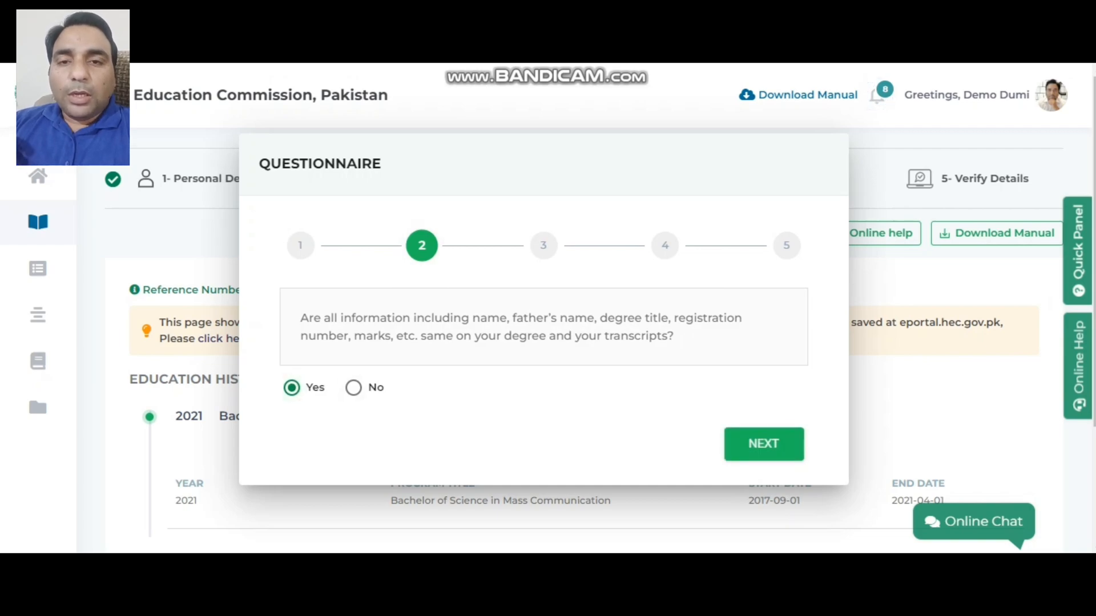
click(763, 441)
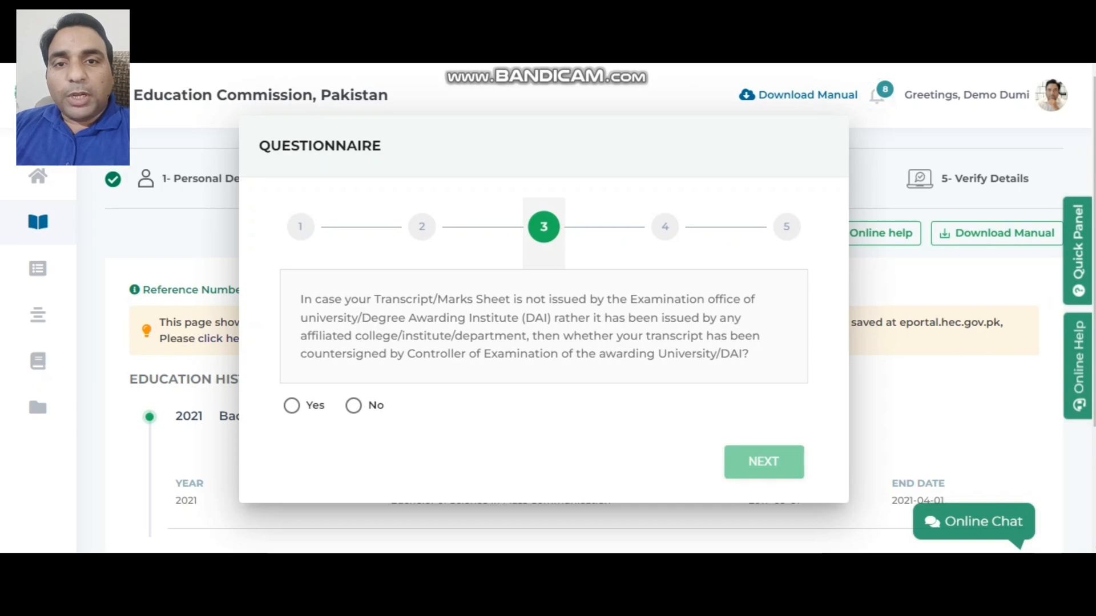
click(292, 406)
click(764, 462)
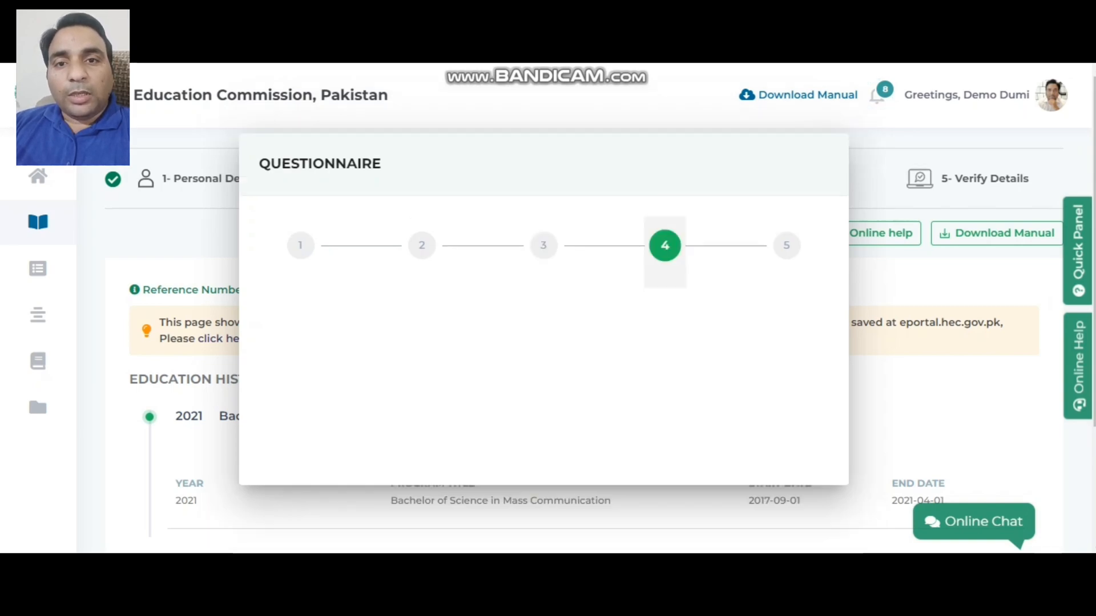
click(292, 388)
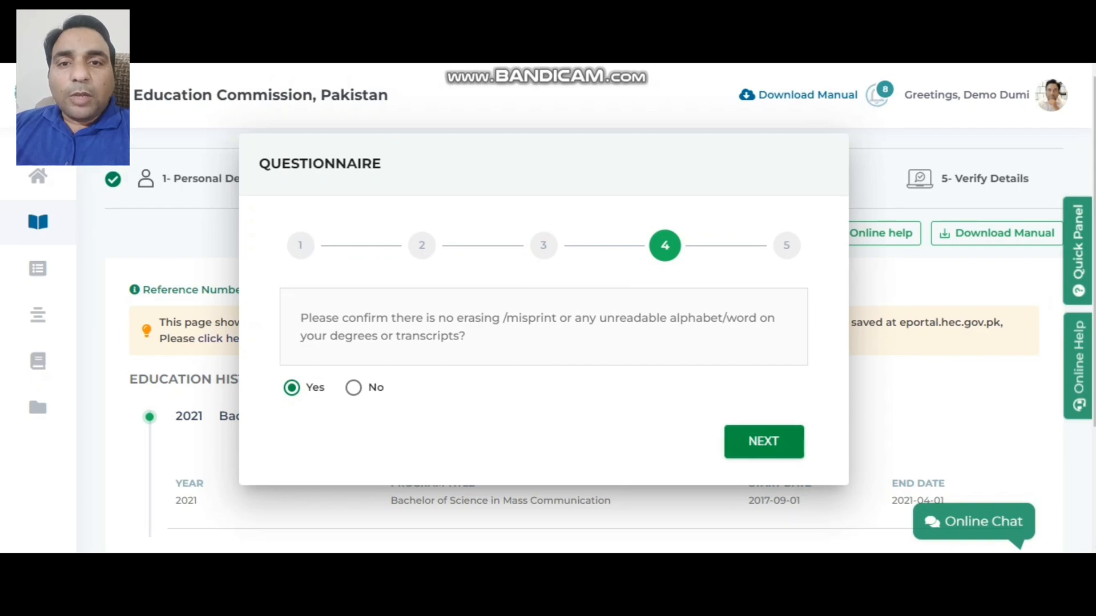
click(764, 441)
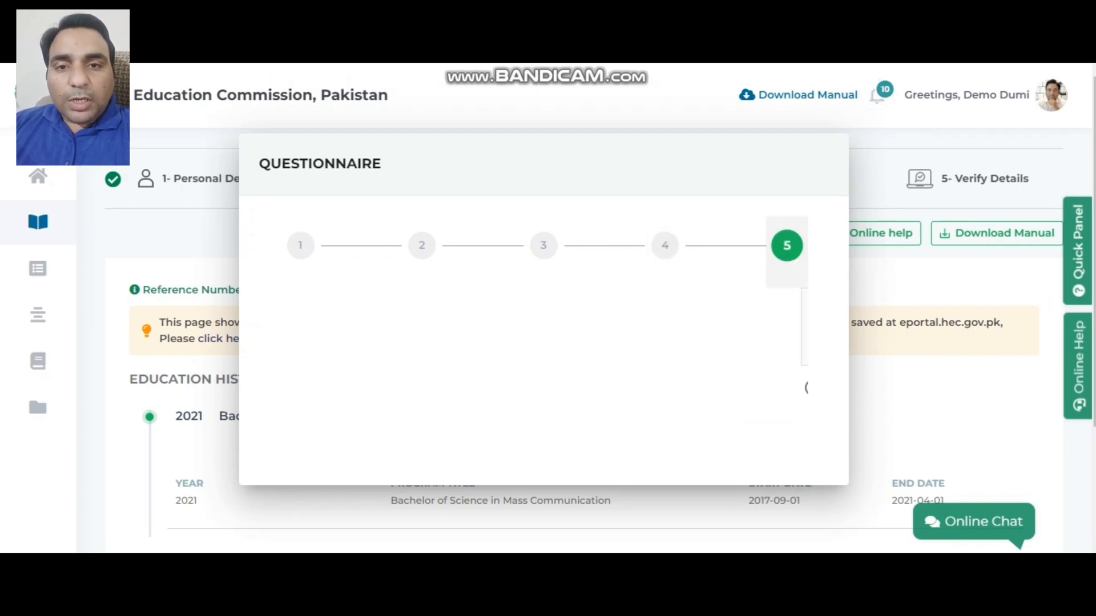
click(291, 387)
click(756, 441)
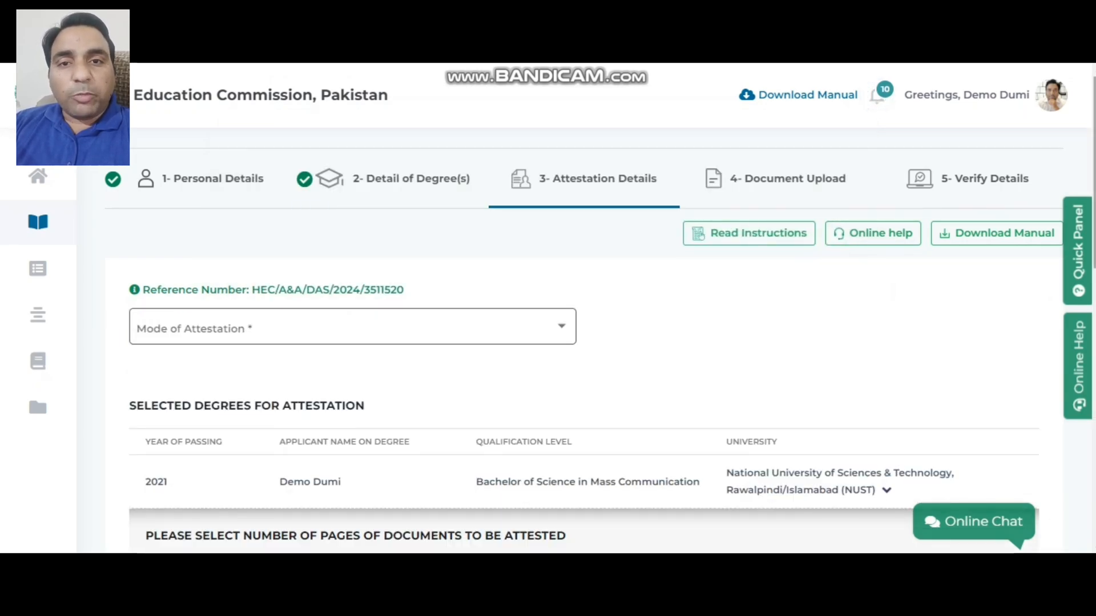
Step: Request Degree pages 1 original and 1 photocopy, plus 2 original Transcript pages (Rs. 3700)
scroll(571, 343, down, 3)
scroll(570, 343, down, 4)
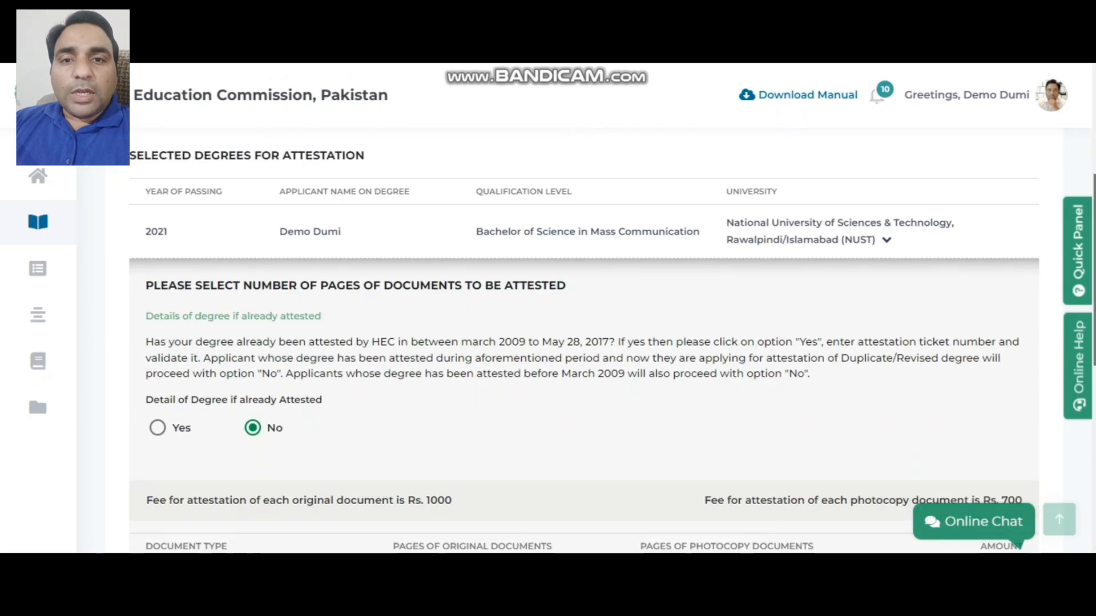
scroll(570, 342, down, 3)
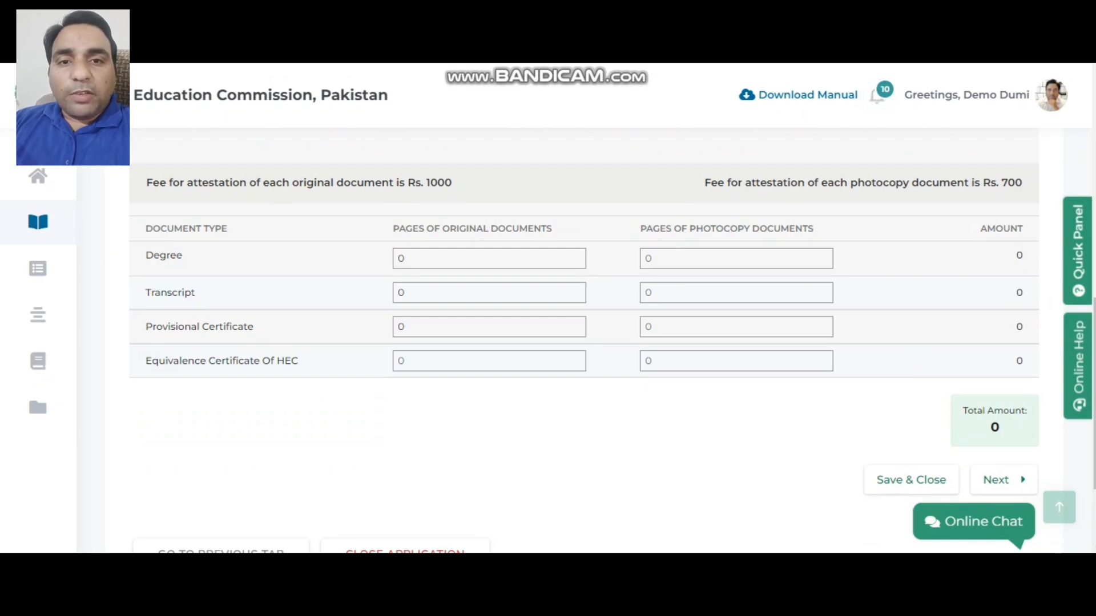
drag(146, 182, 452, 182)
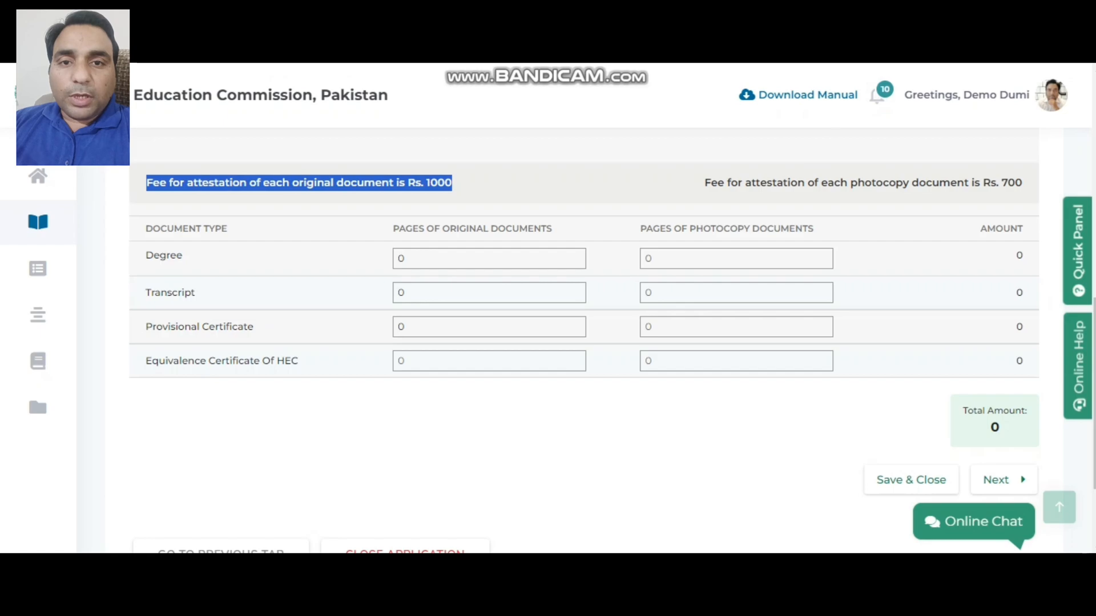
drag(705, 182, 1022, 182)
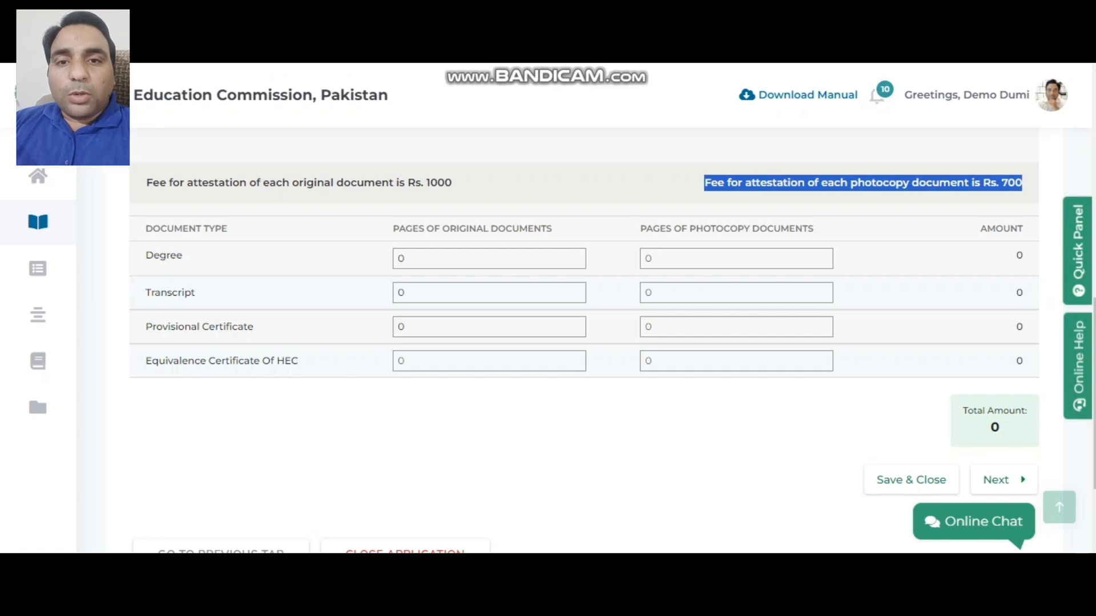
click(1022, 183)
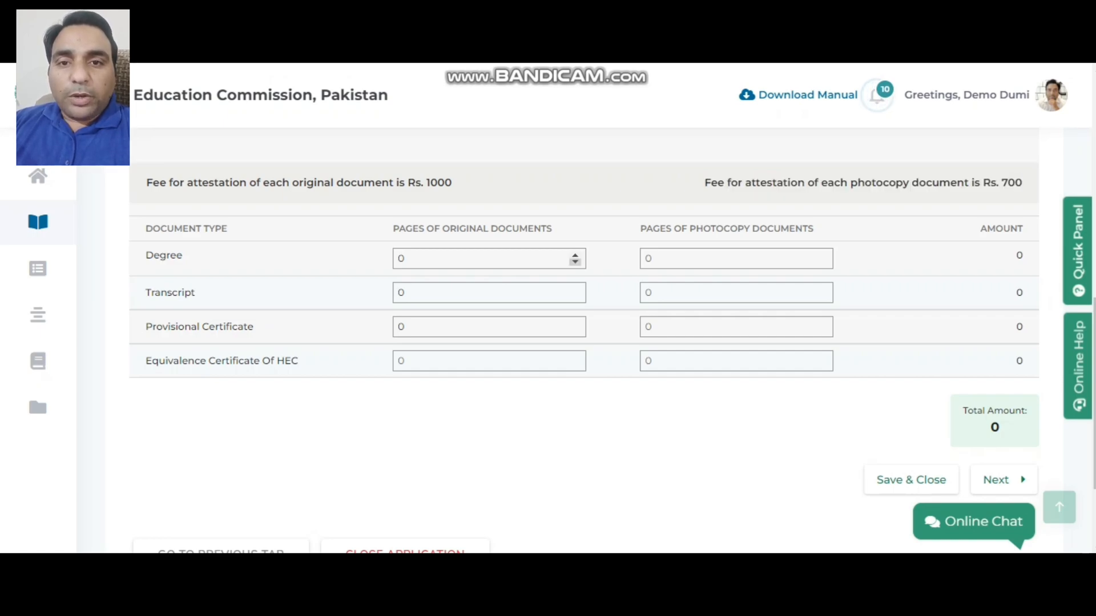
click(575, 255)
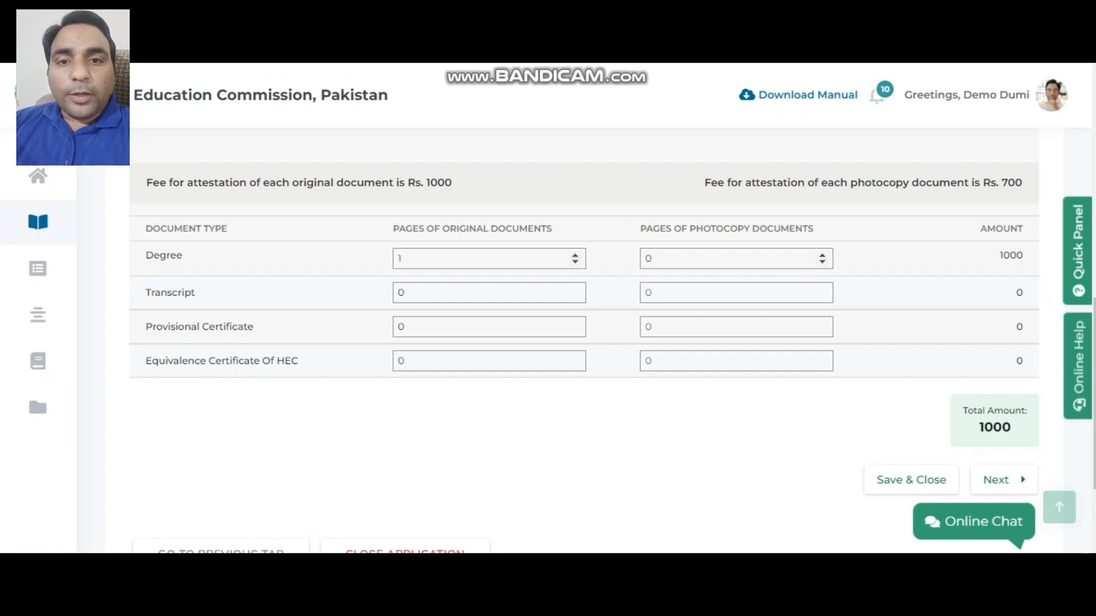
click(822, 254)
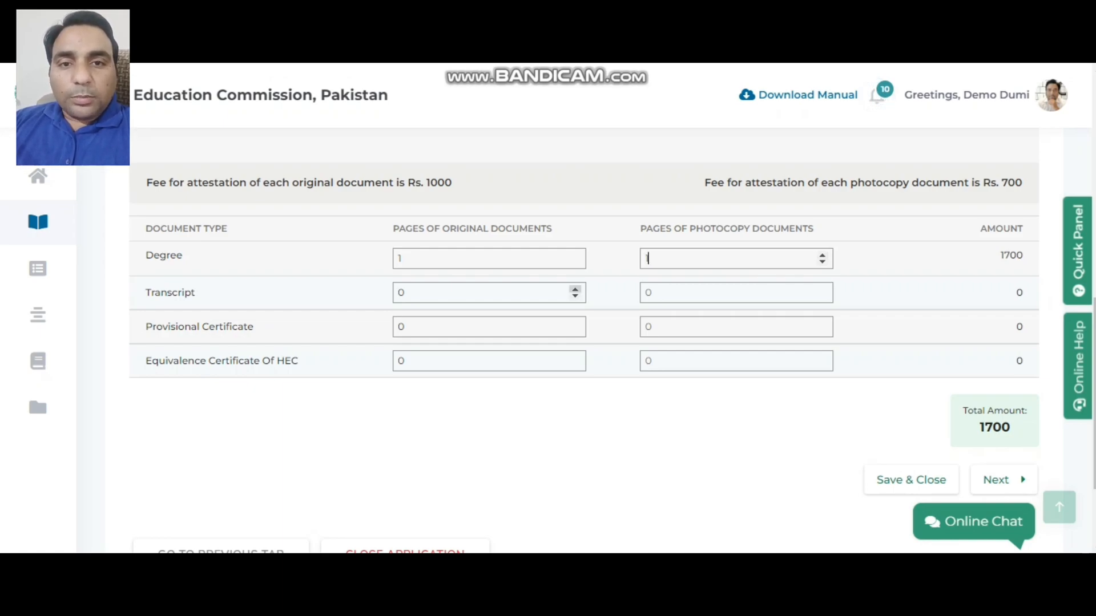
click(574, 289)
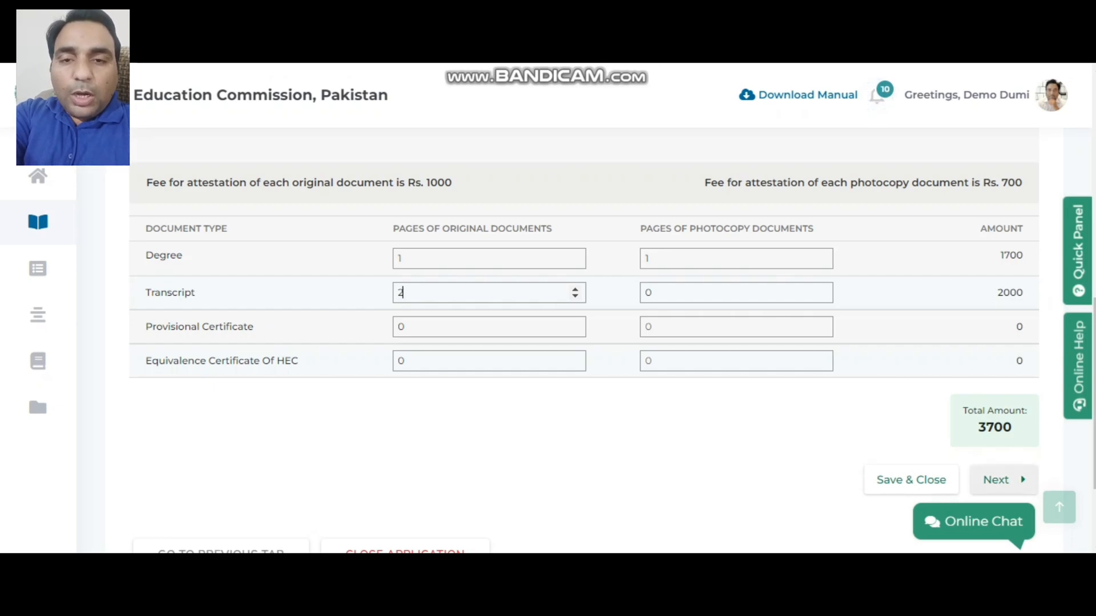
key(Return)
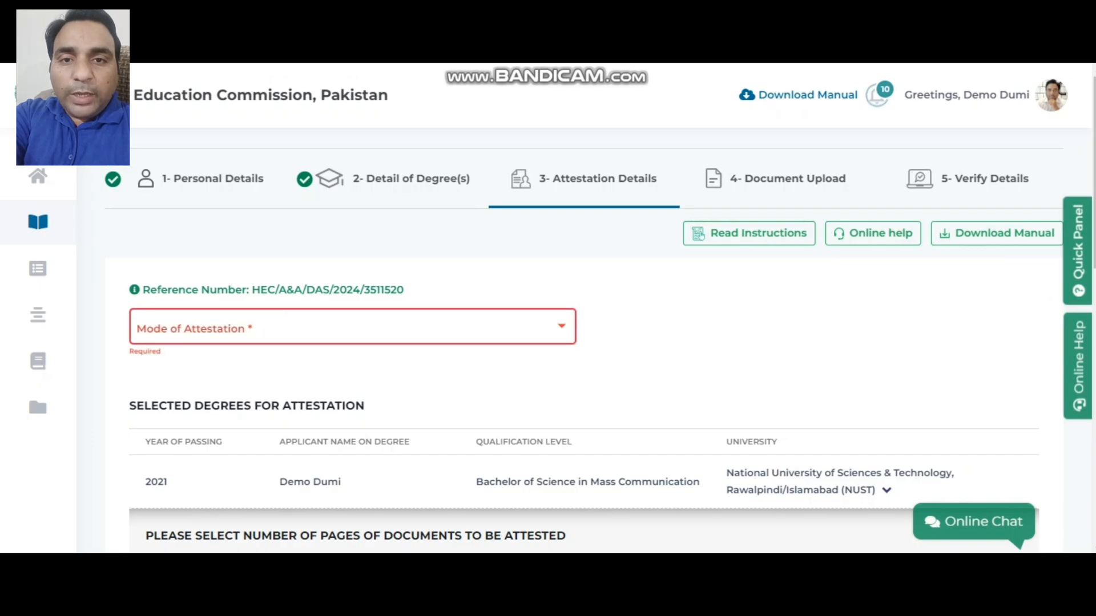
Step: Choose attestation through courier, sent from inside Pakistan, Islamabad district
key(space)
key(Down)
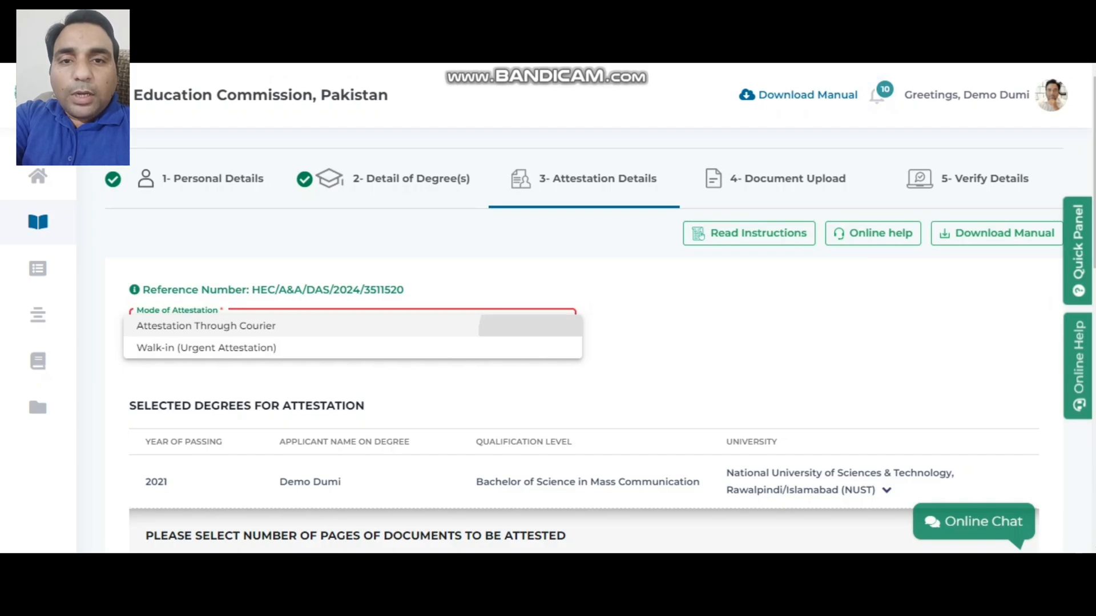
key(Return)
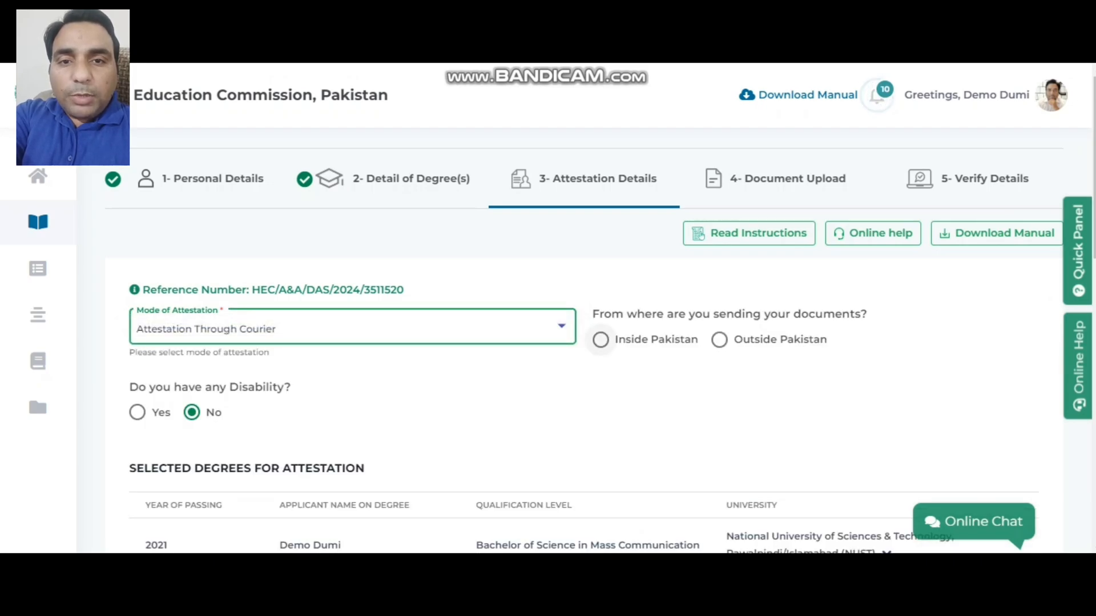
key(Tab)
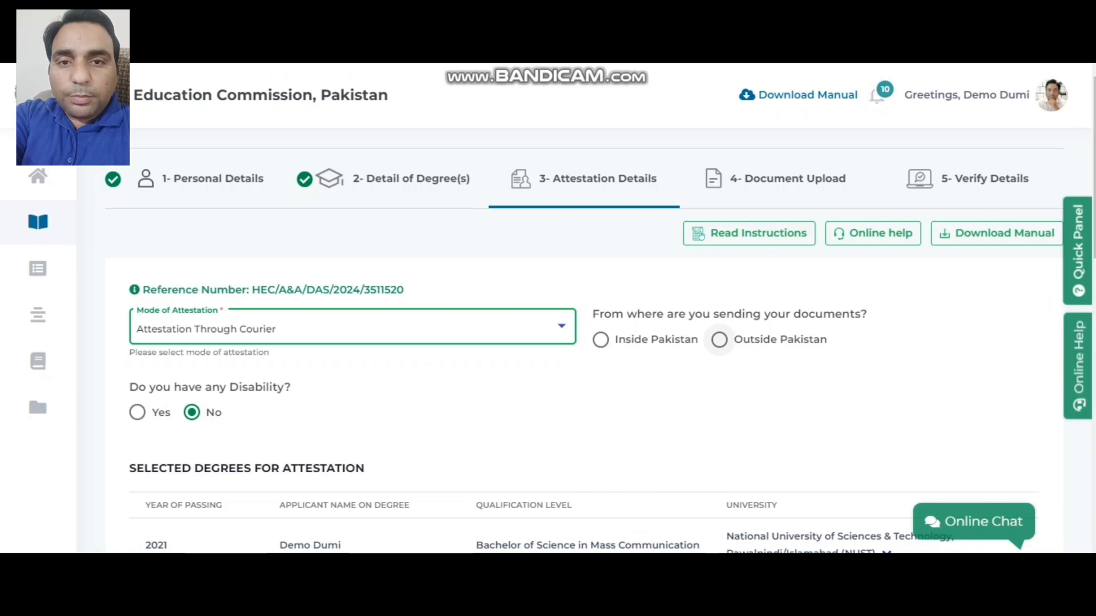
key(Left)
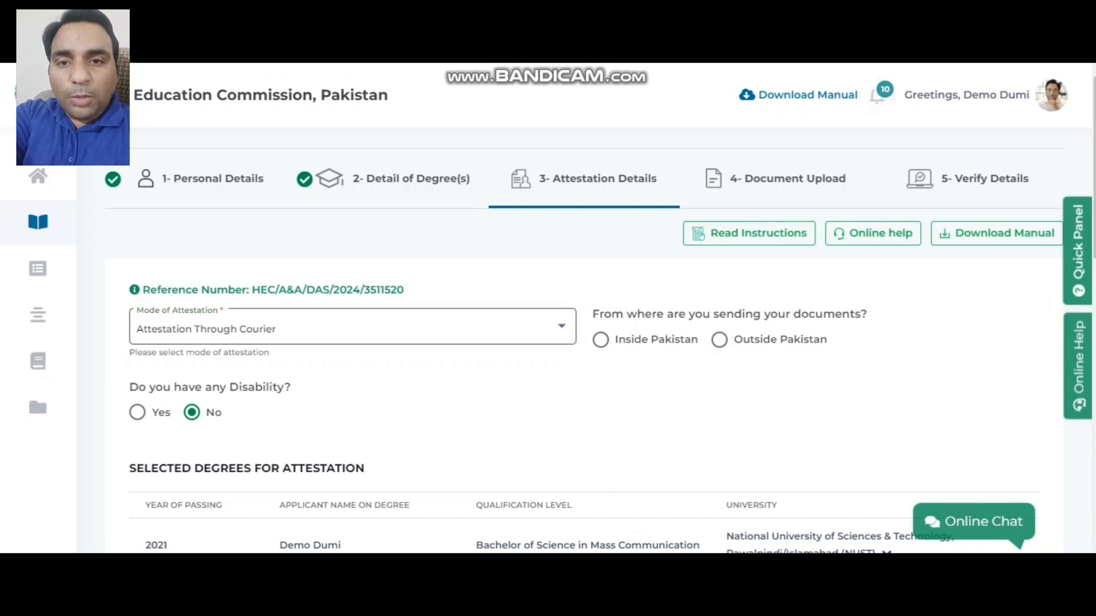
key(Tab)
key(Return)
text(isl)
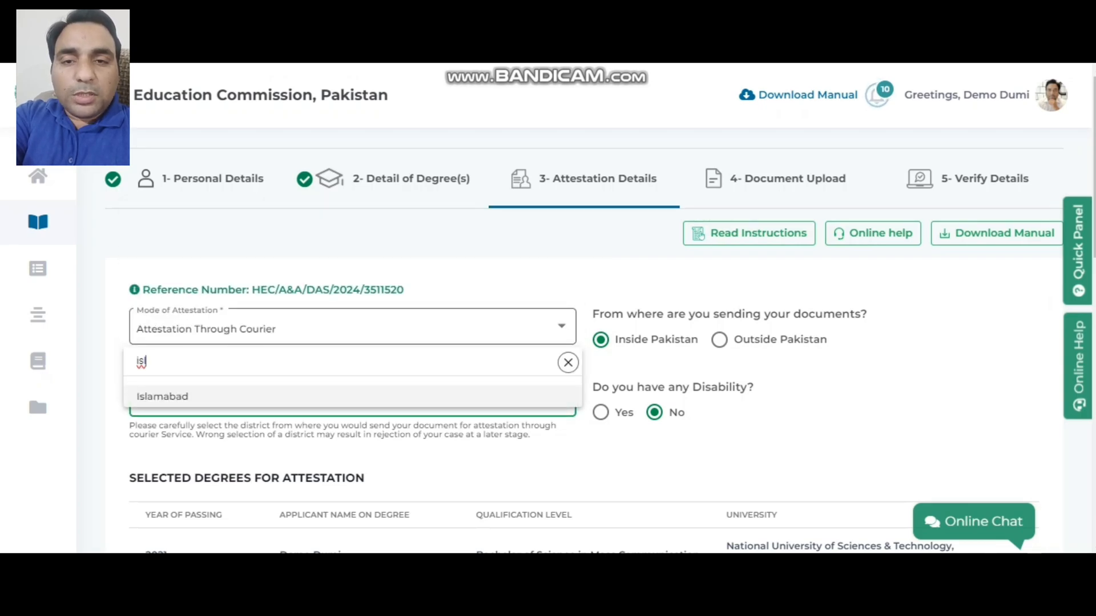
key(Return)
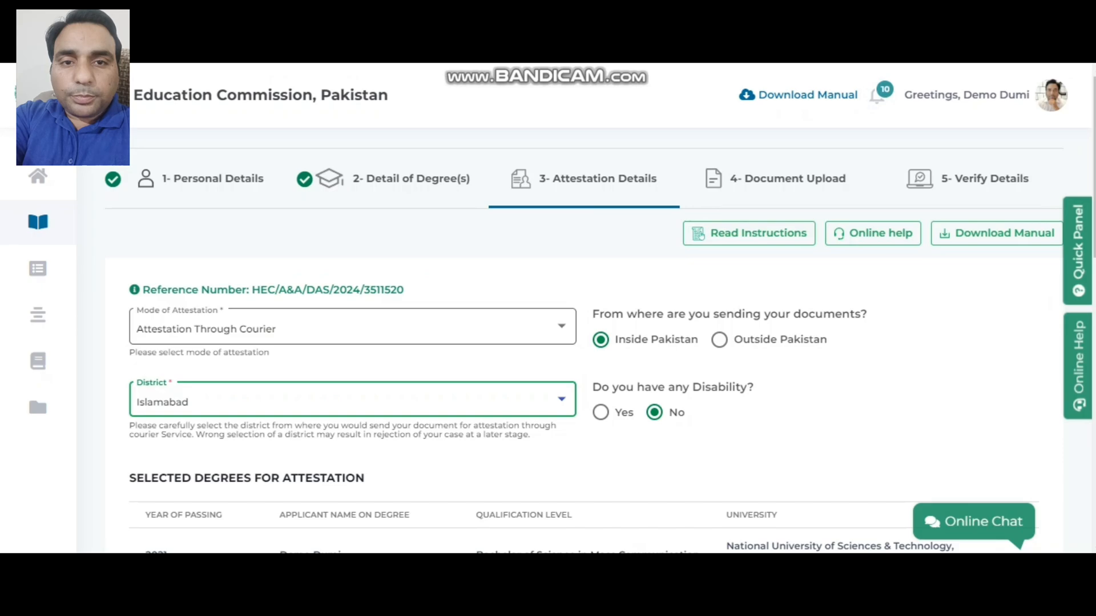
Step: Check the Rs. 3700 total and continue to Document Upload
scroll(36, 389, down, 3)
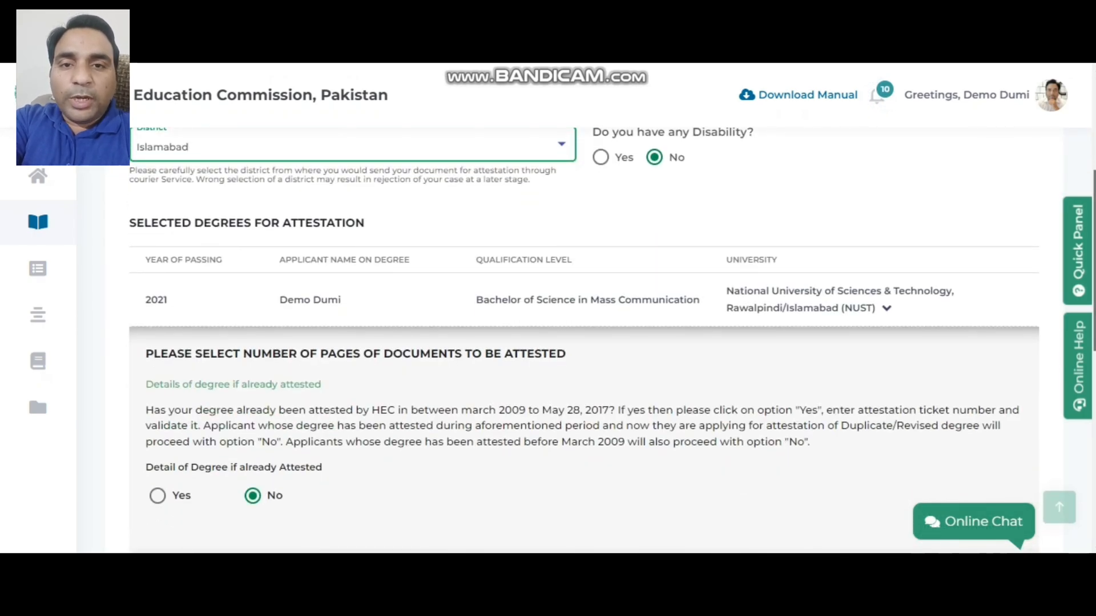
scroll(36, 389, down, 2)
scroll(36, 389, down, 4)
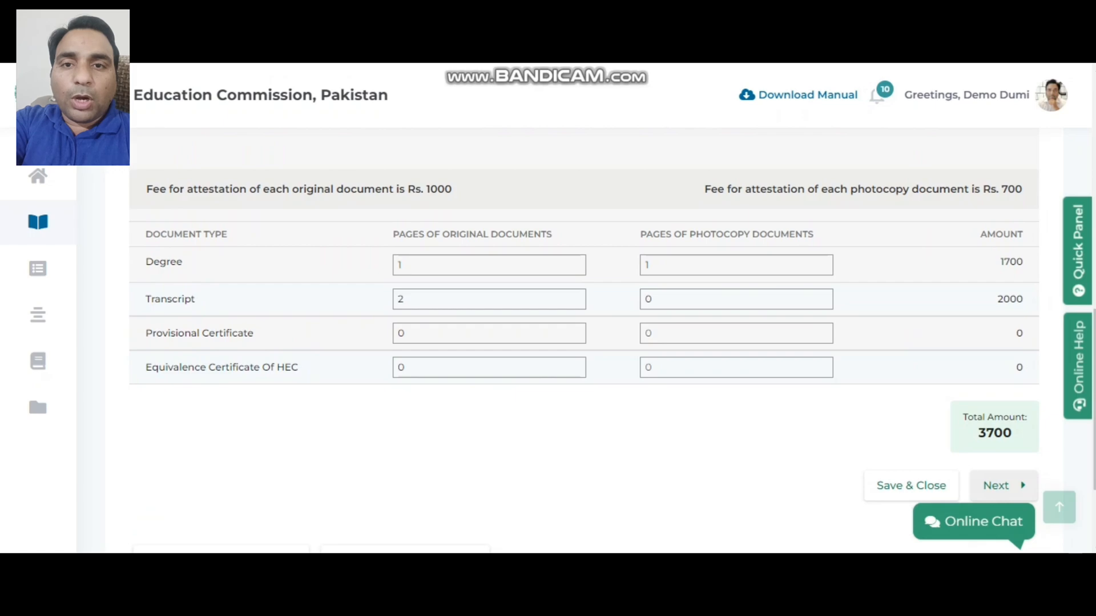
click(999, 486)
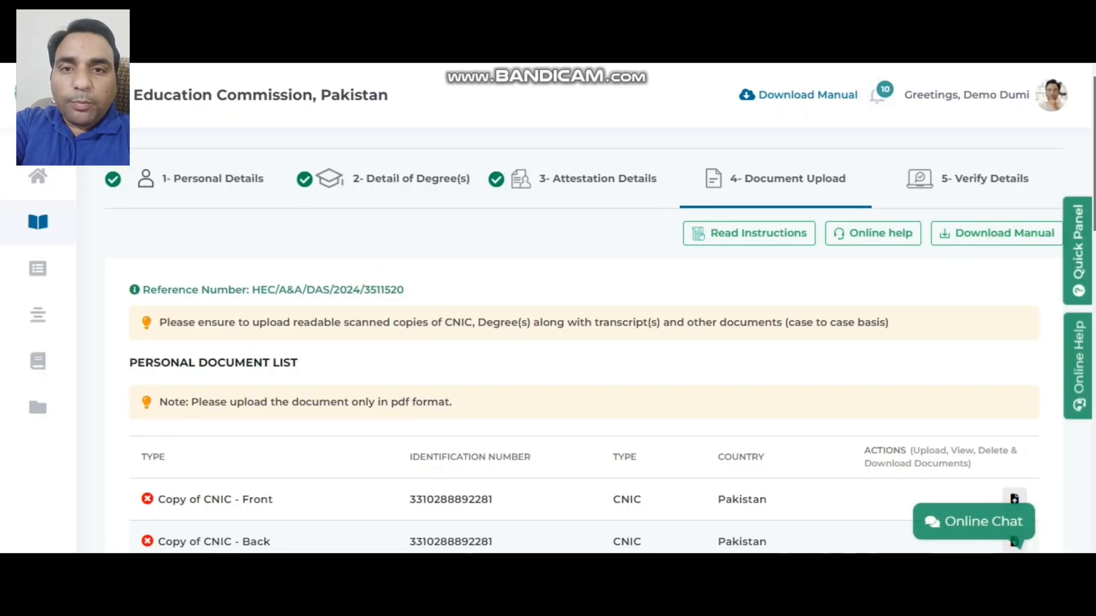
Step: Upload the ID front PDF as CNIC Front and the ID back PDF as CNIC Back
scroll(571, 342, down, 1)
scroll(36, 389, down, 4)
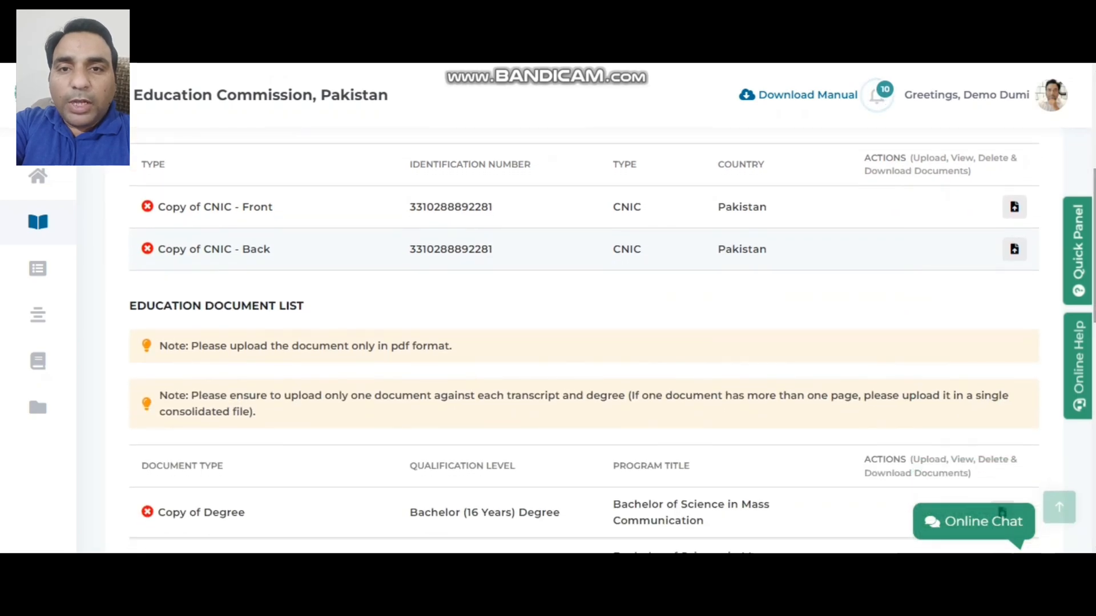
click(1014, 207)
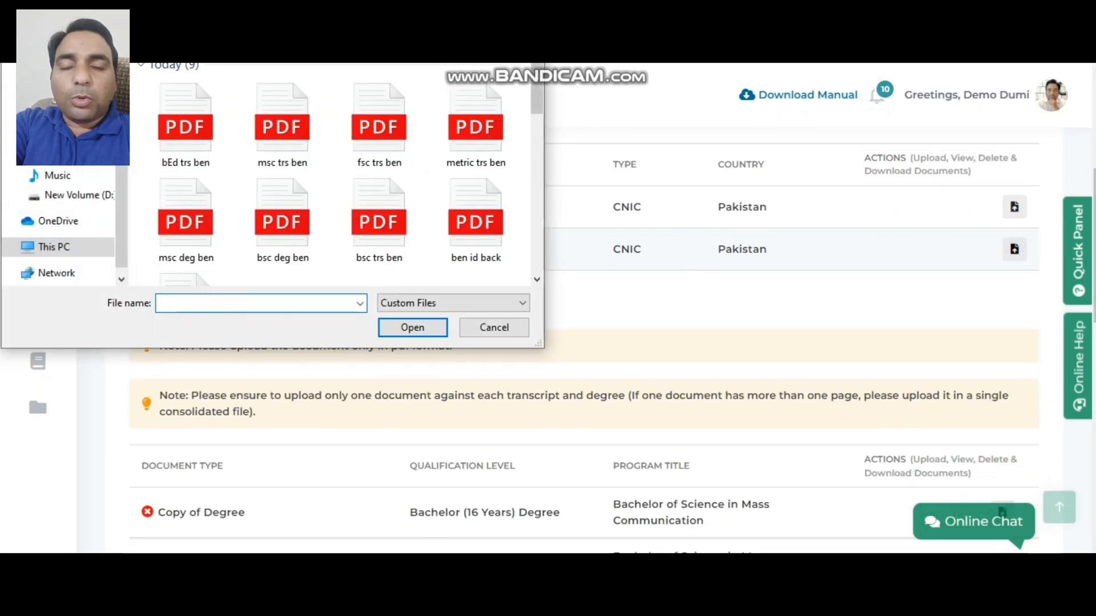
scroll(343, 172, down, 2)
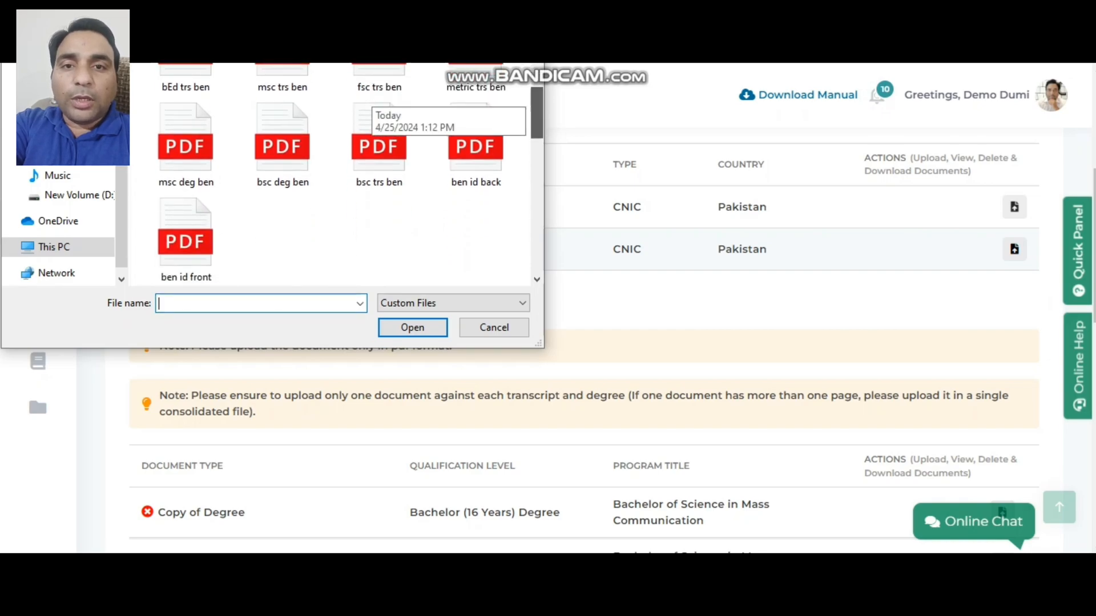
click(186, 230)
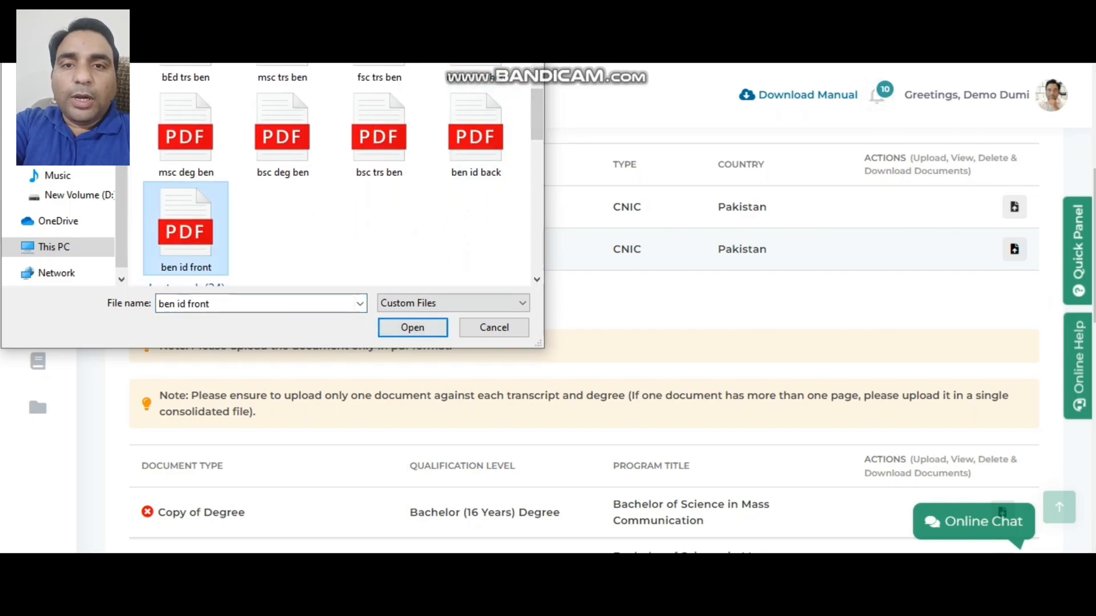
click(412, 328)
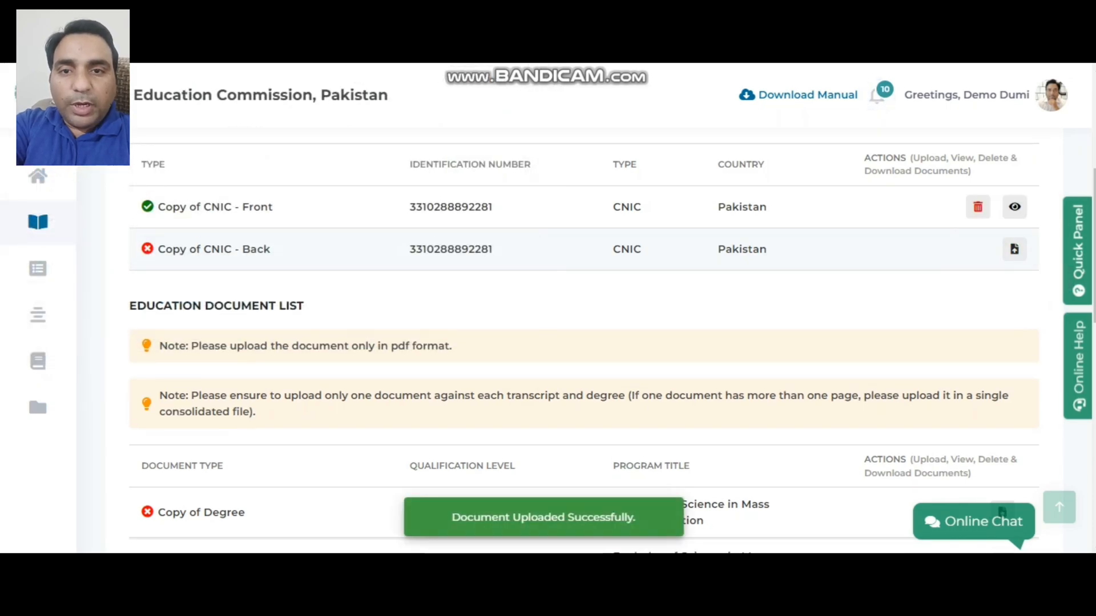
click(1014, 250)
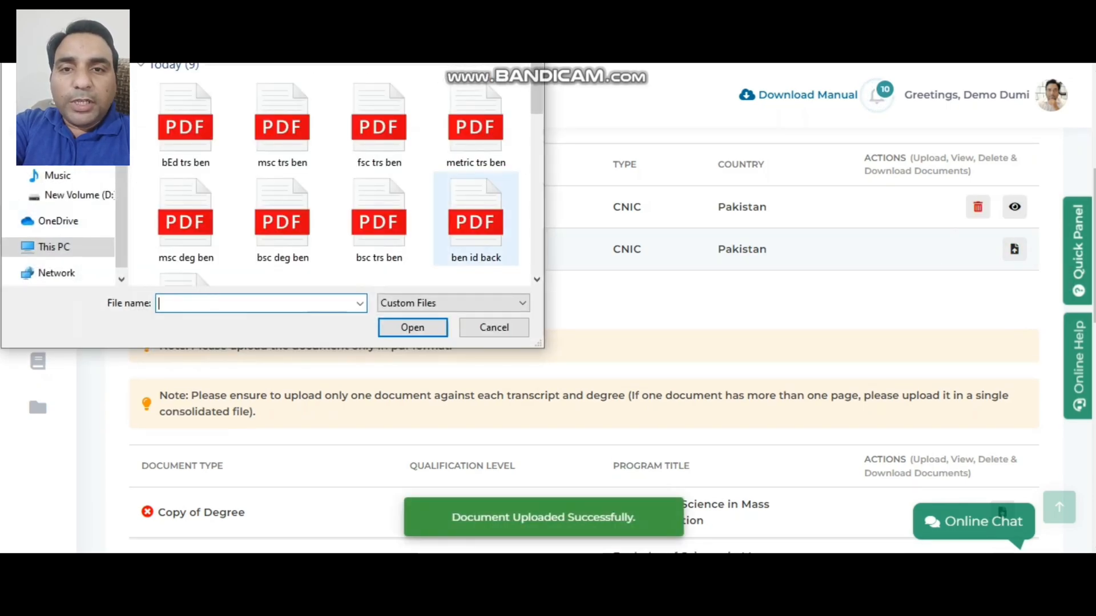
click(476, 219)
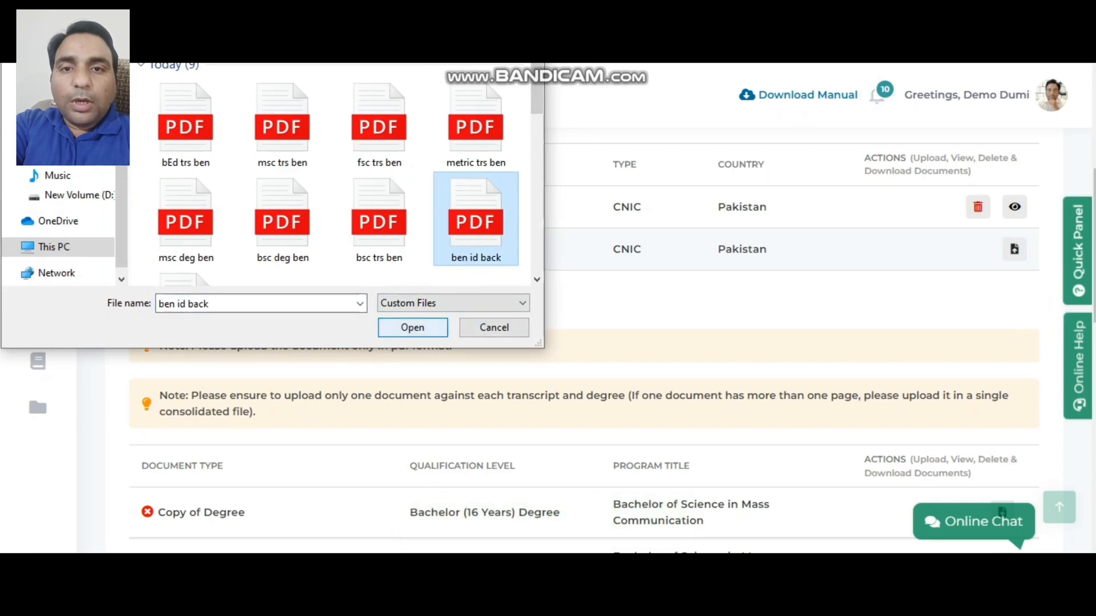
key(Return)
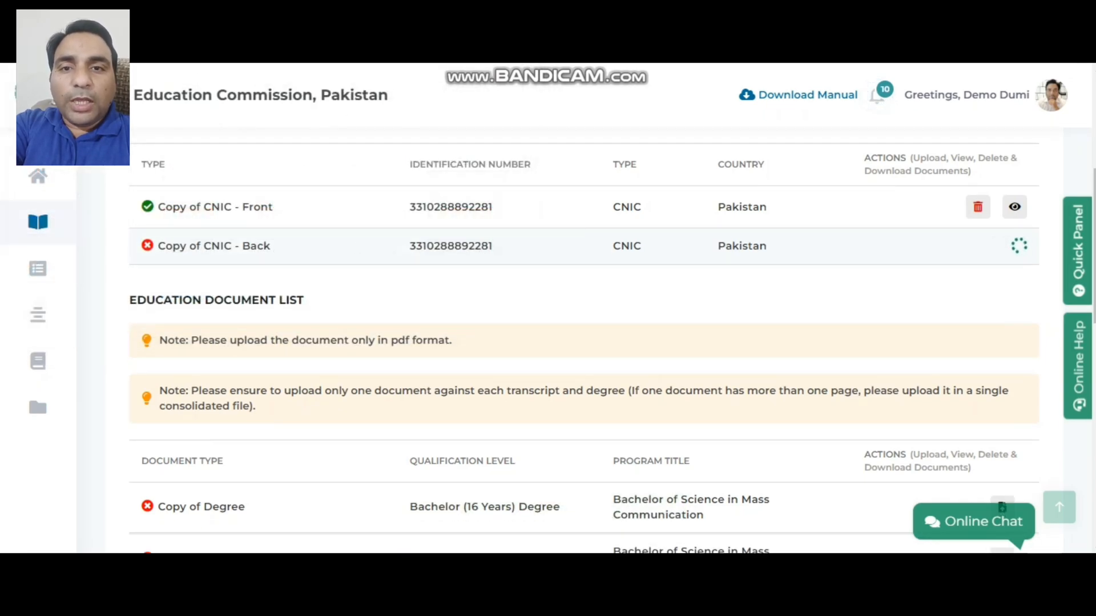
Step: Upload 'bsc deg ben' as the Degree and 'bsc trs ben' as the Transcript
scroll(36, 389, down, 4)
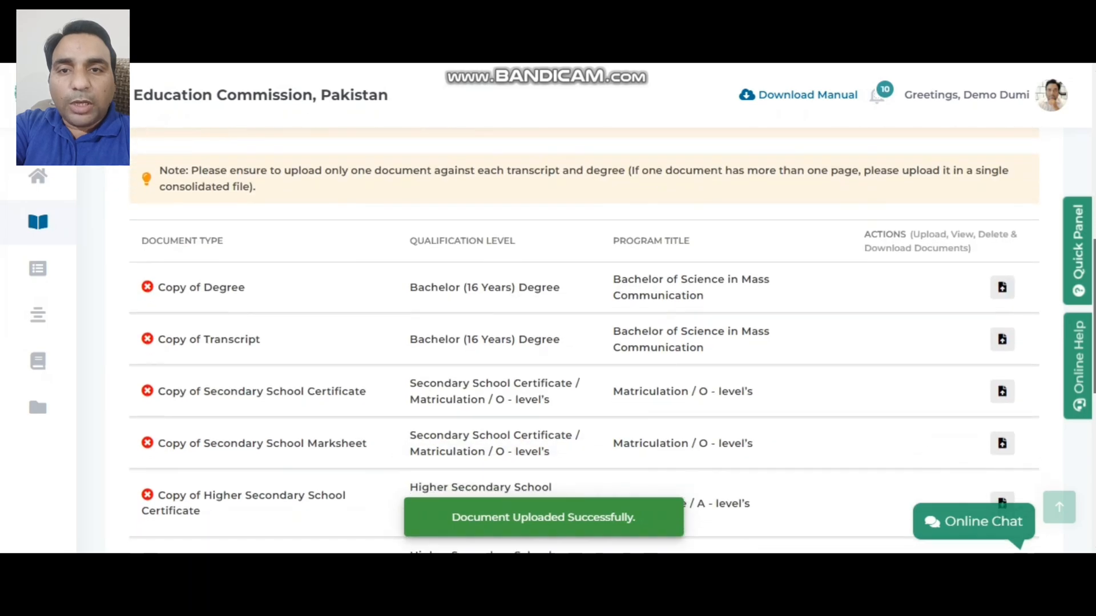
scroll(36, 389, down, 2)
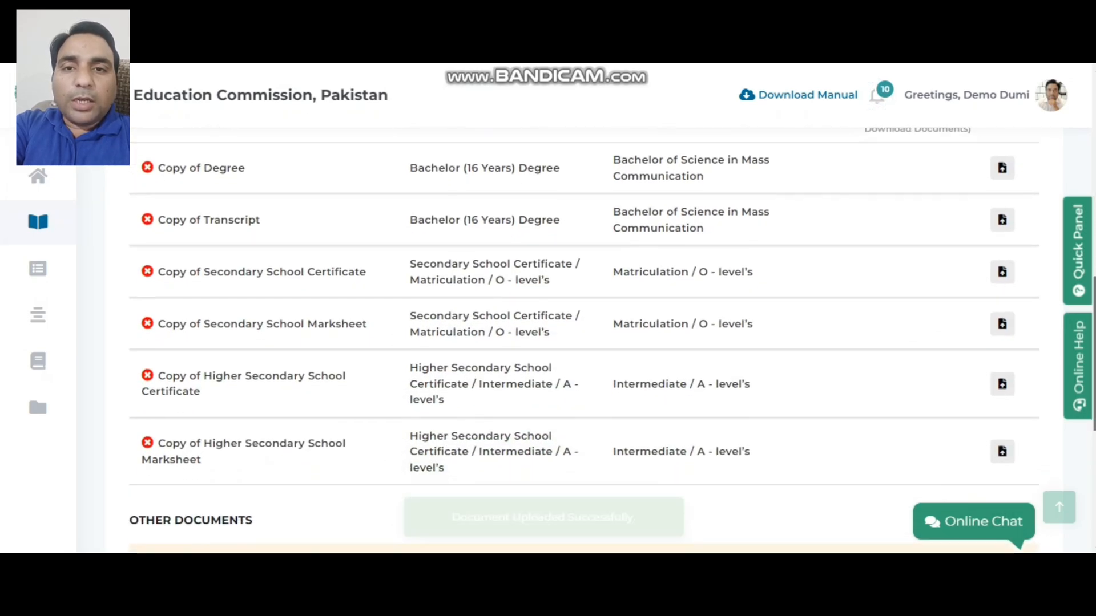
scroll(36, 390, up, 1)
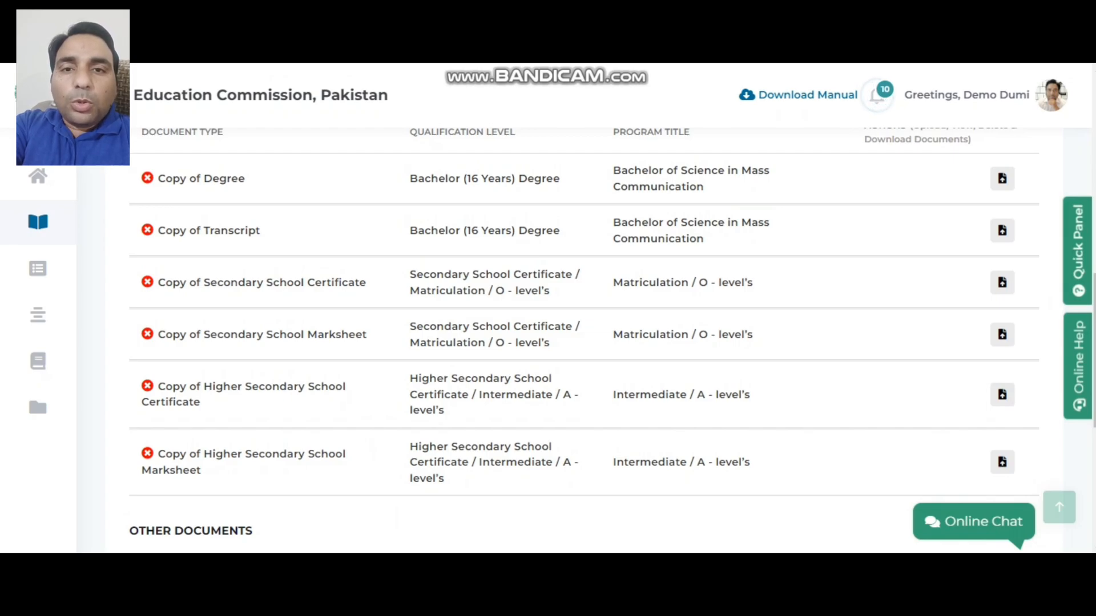
click(1002, 230)
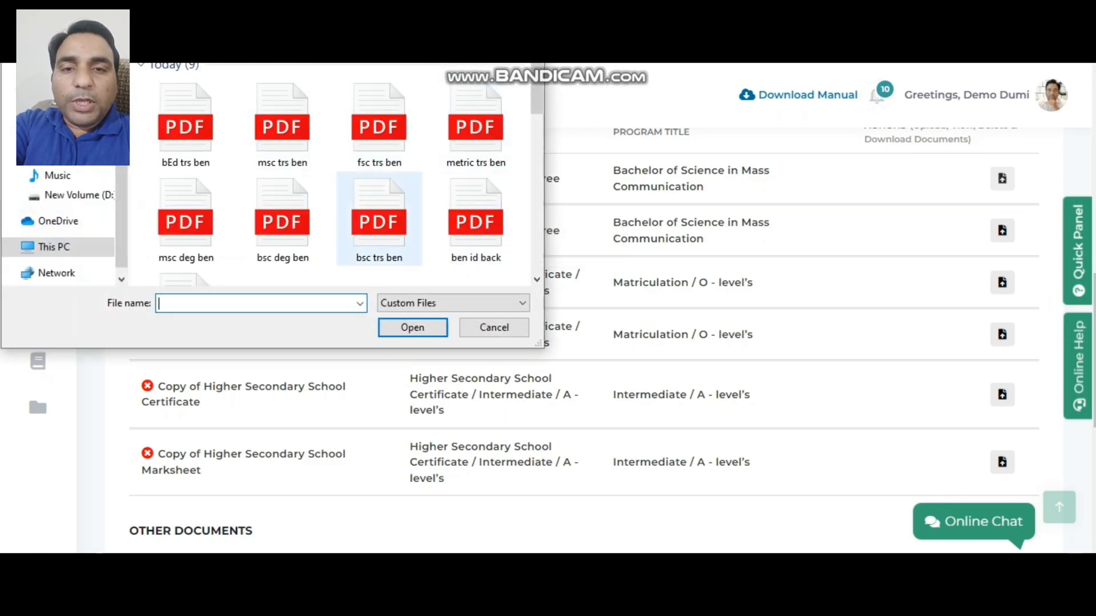
click(283, 220)
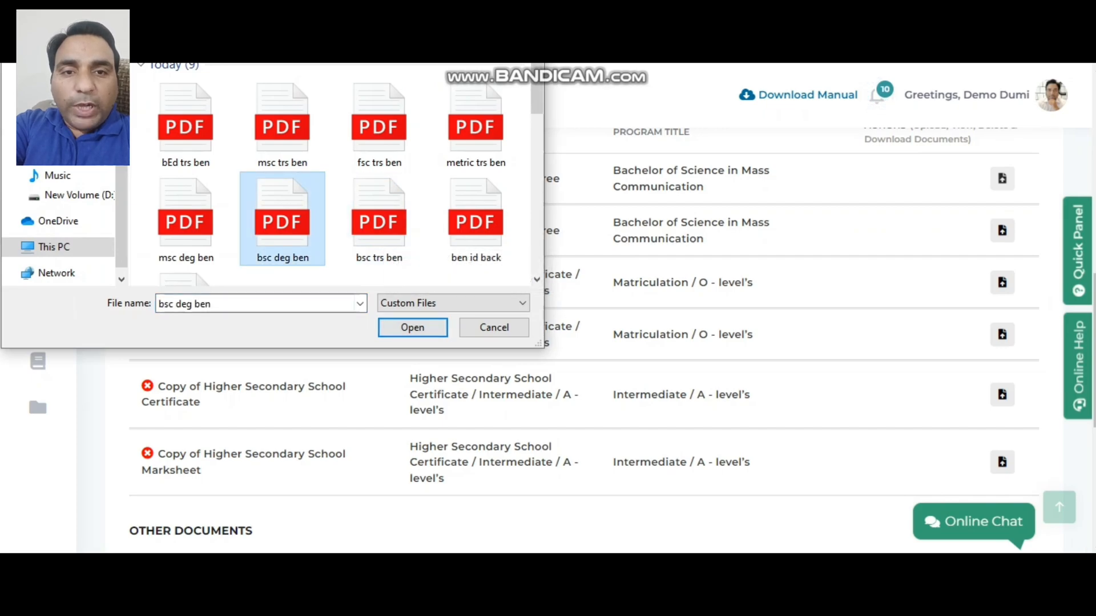
click(413, 327)
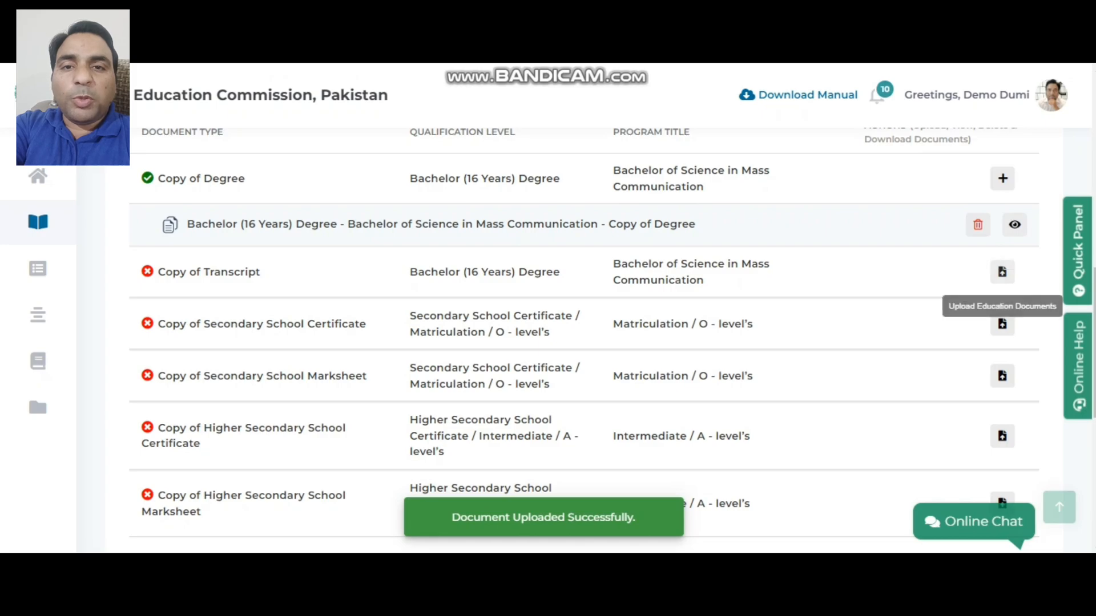
click(1001, 272)
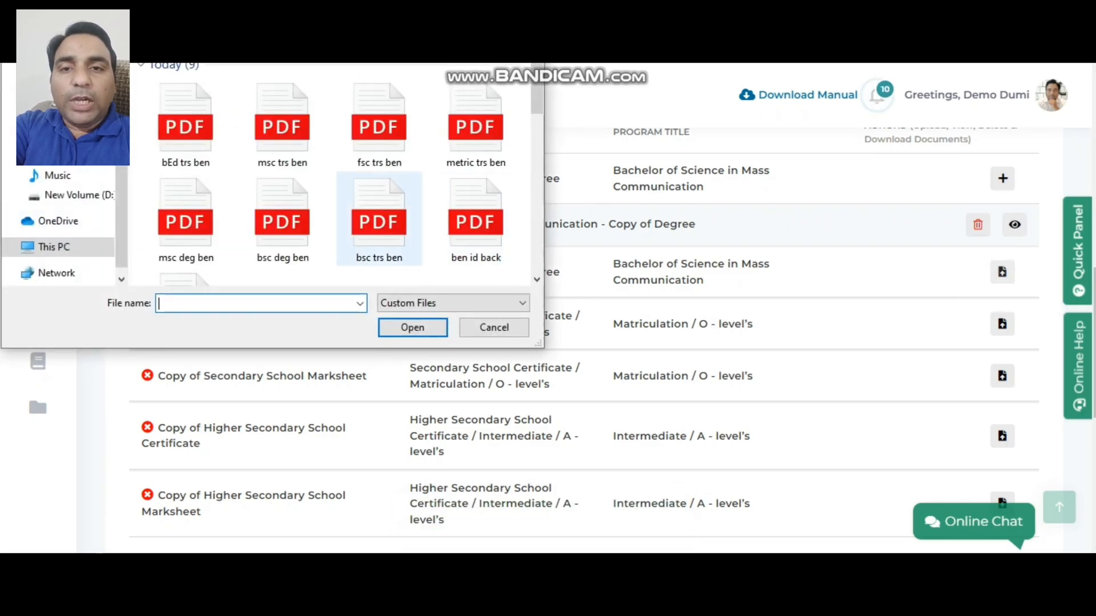
click(379, 219)
click(413, 327)
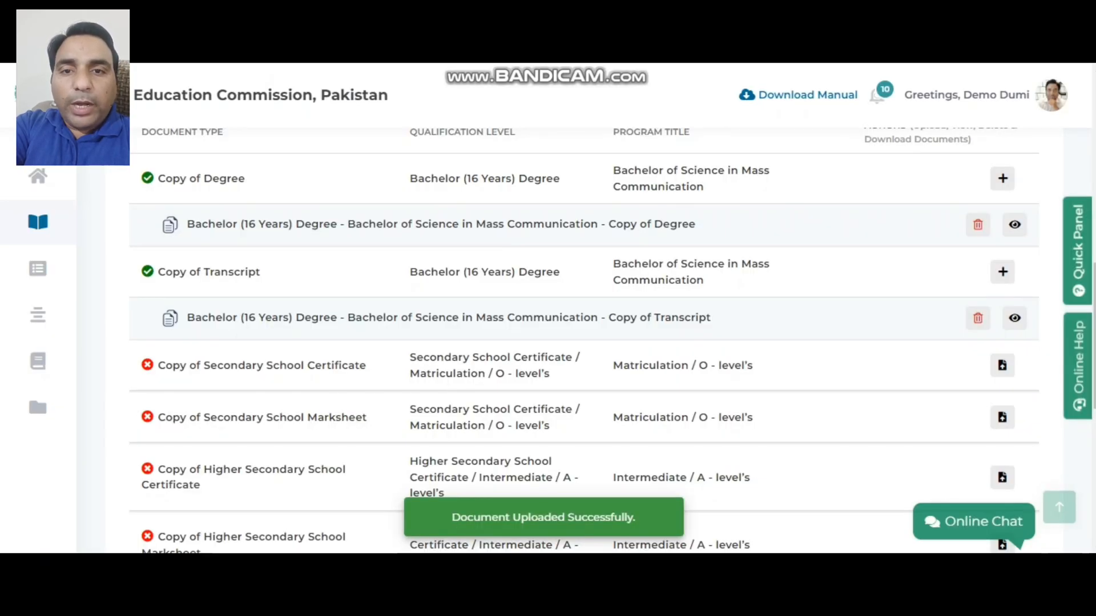
Step: Upload 'metric trs ben' as the Secondary School Certificate
click(1002, 365)
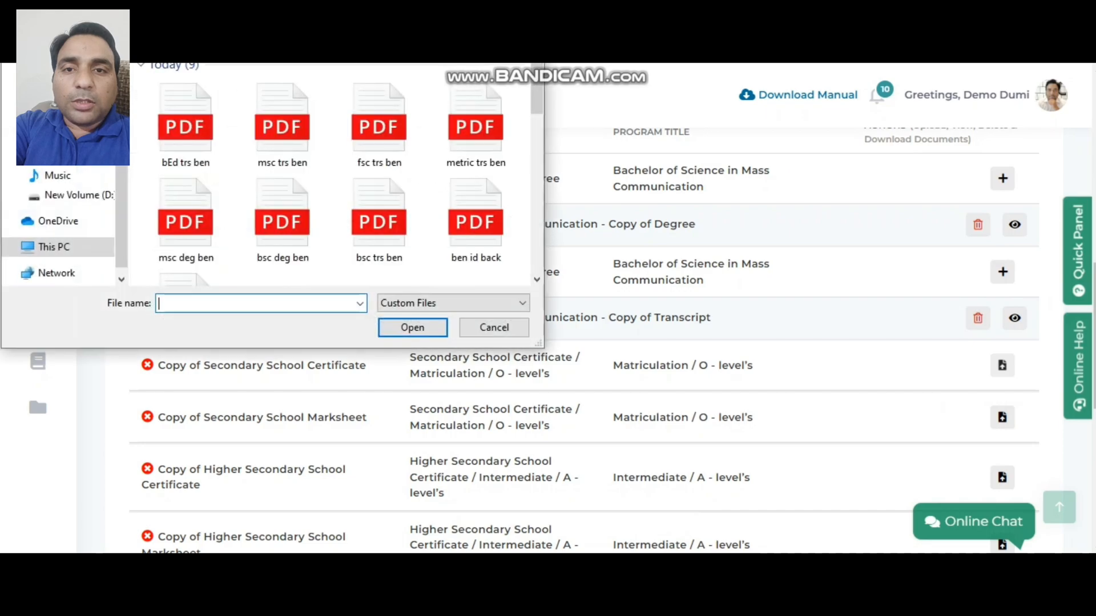
click(476, 126)
click(413, 328)
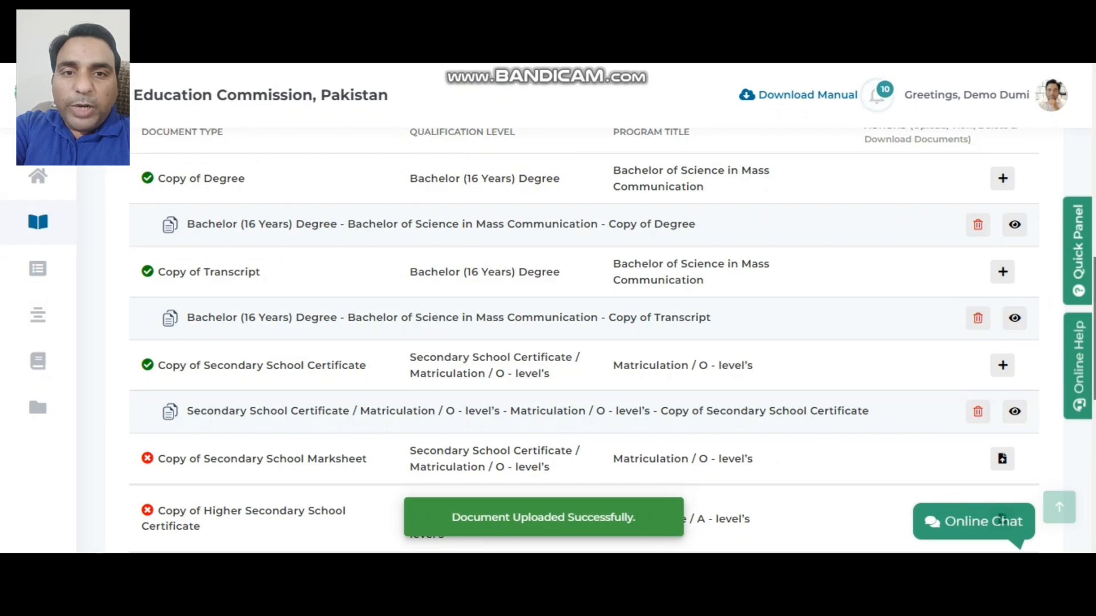
scroll(36, 389, down, 5)
scroll(1002, 353, up, 2)
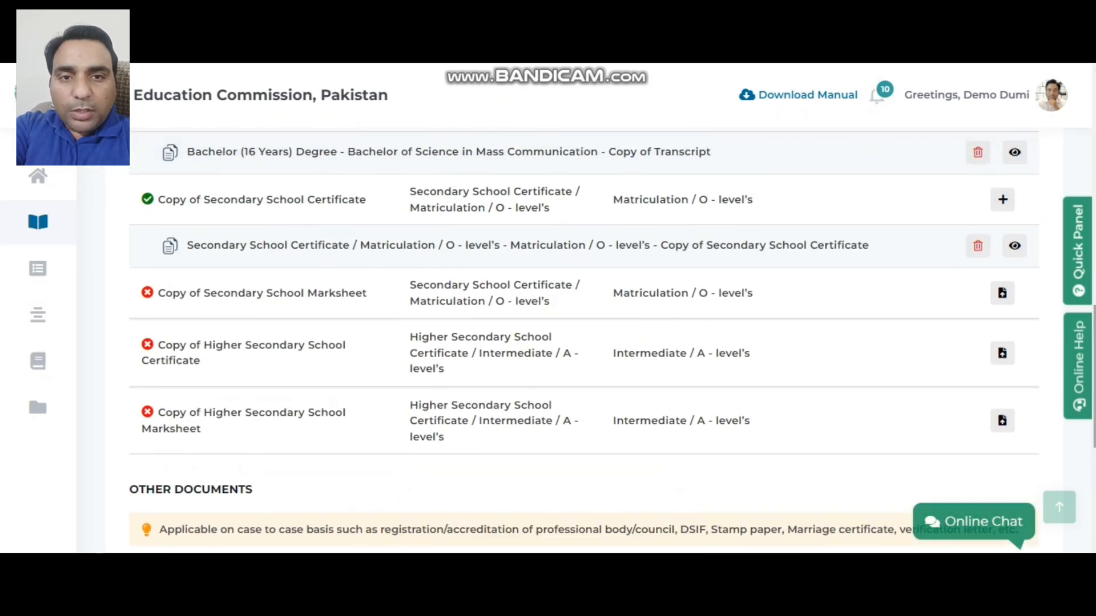
Step: Upload 'metric trs ben' as the SSC Marksheet and 'fsc trs ben' as the HSSC Certificate
click(1002, 352)
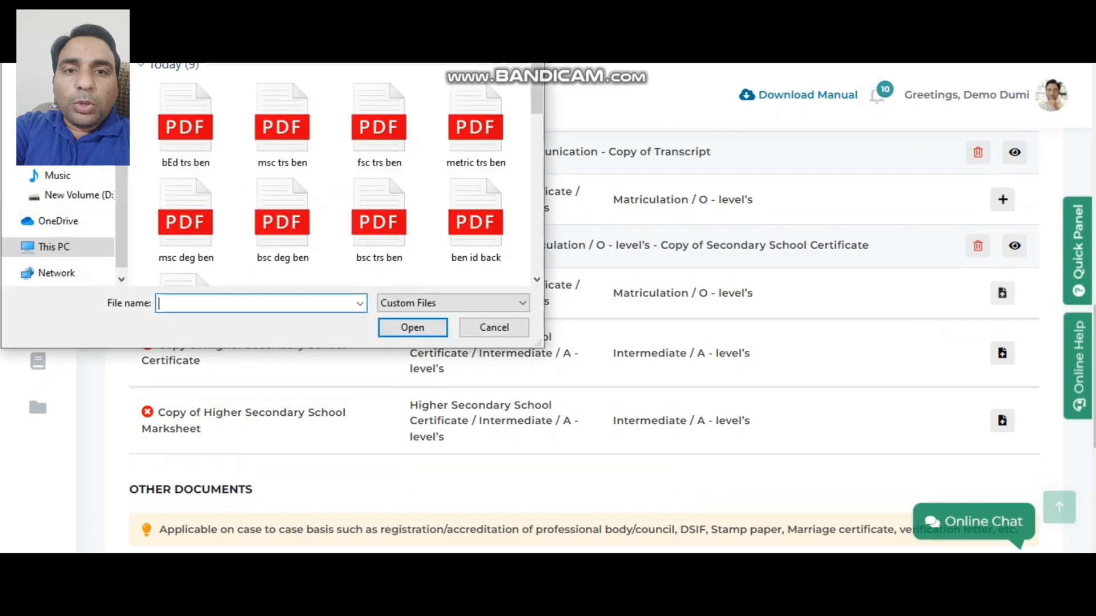
click(476, 126)
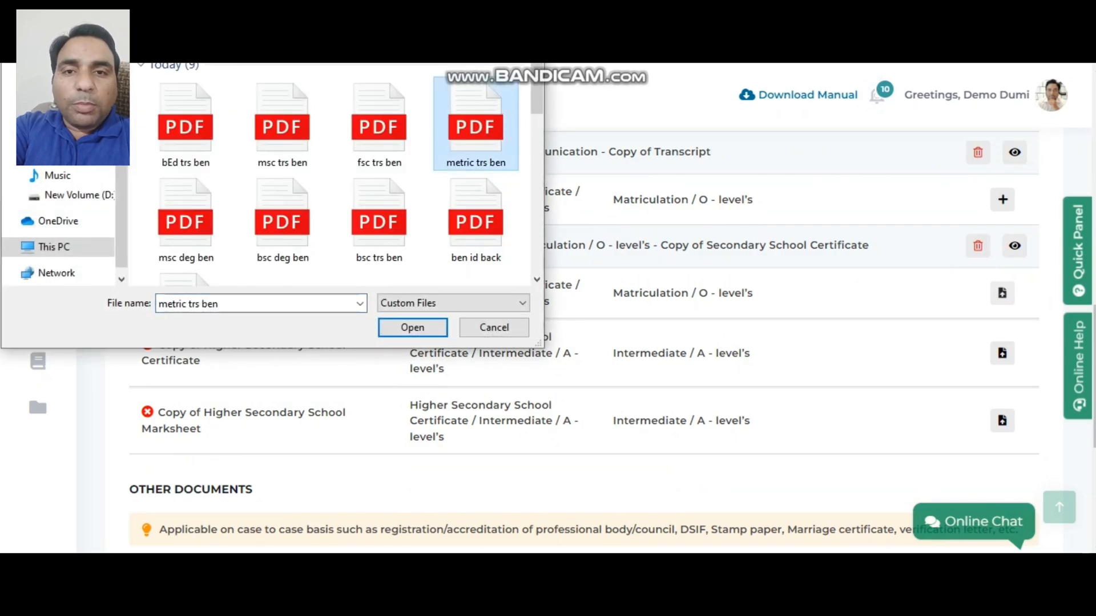
click(413, 327)
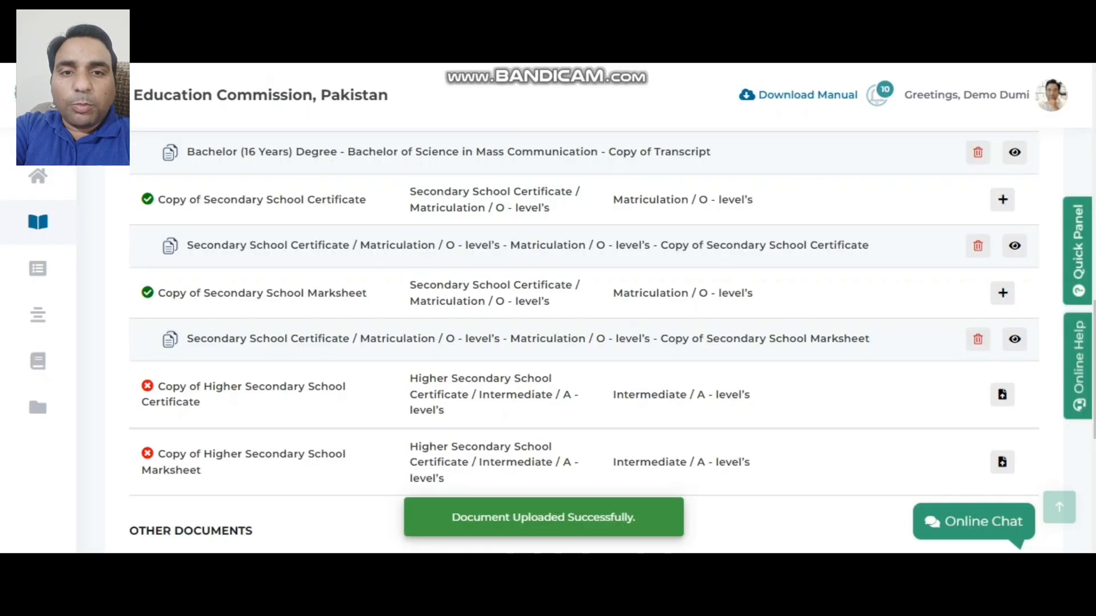
click(1003, 395)
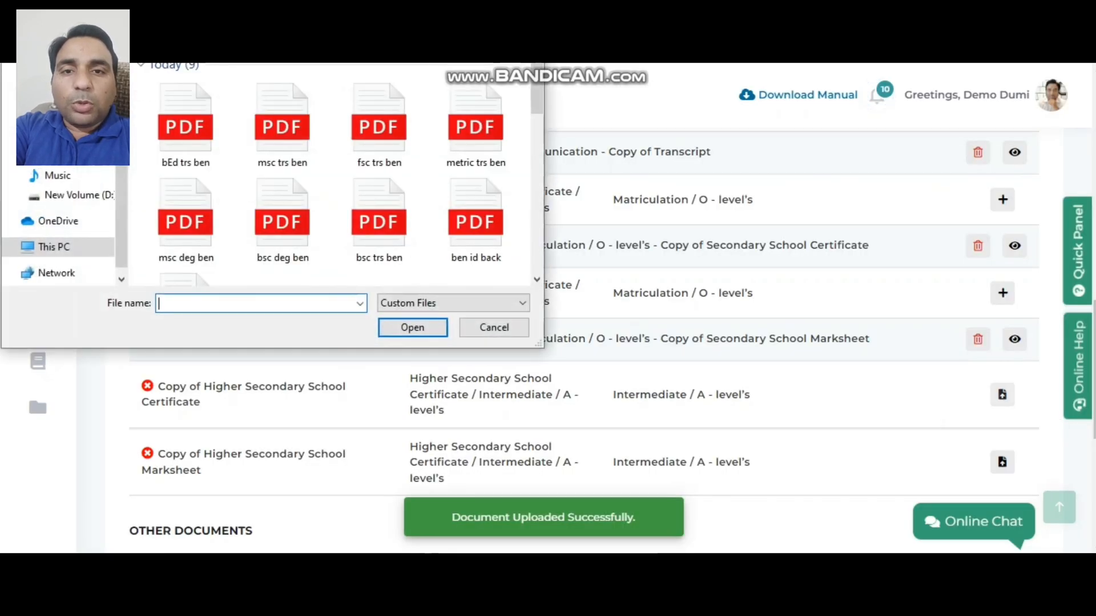
click(476, 124)
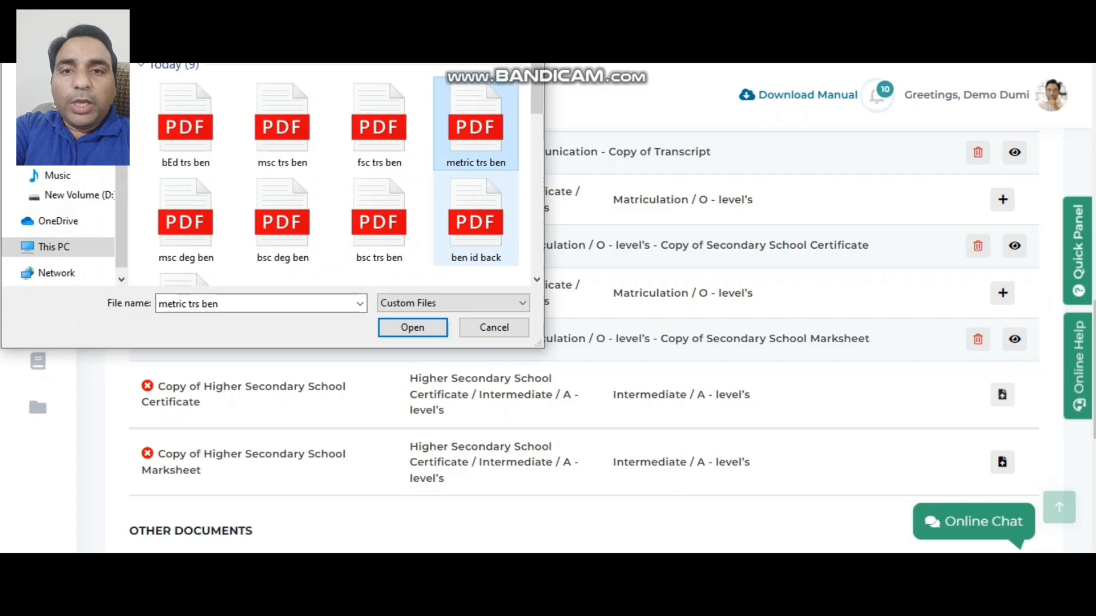
click(379, 124)
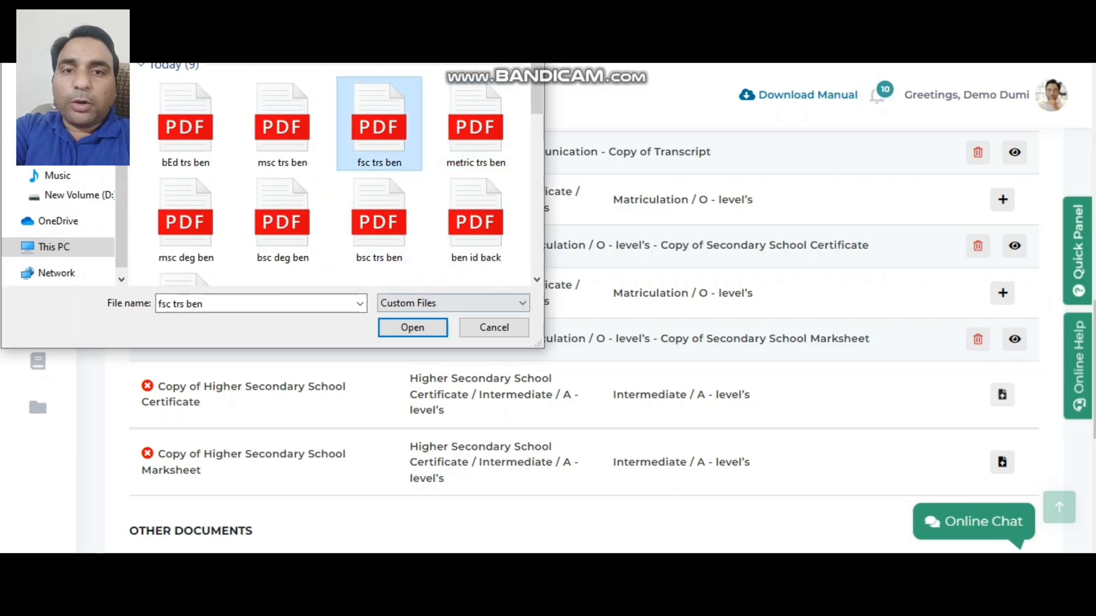
click(412, 327)
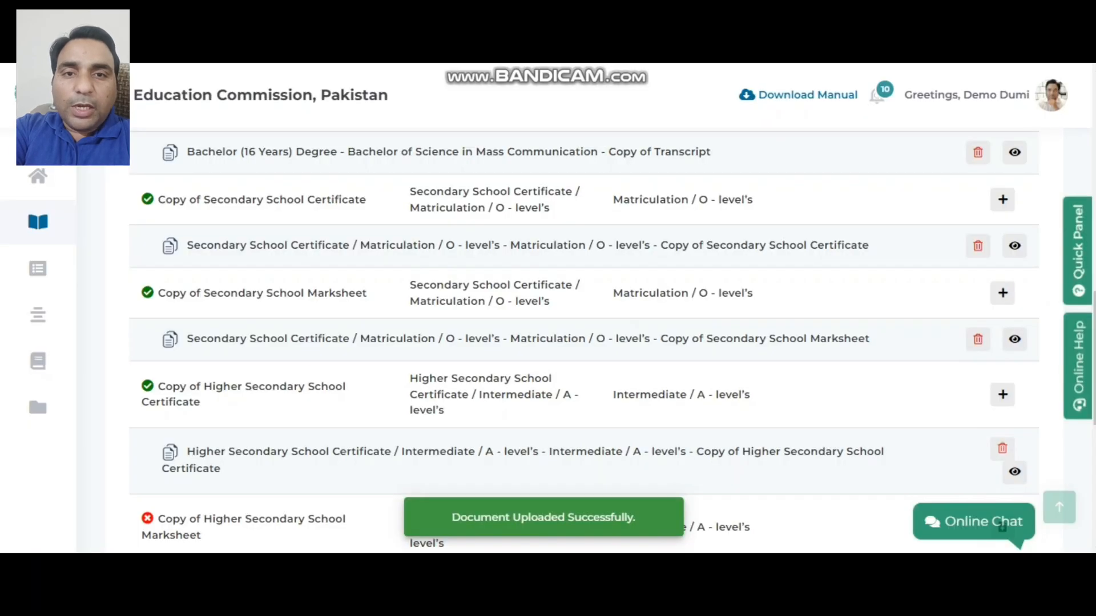
Step: Upload 'fsc trs ben' as the HSSC Marksheet and review the list down to Other Documents
scroll(582, 343, down, 4)
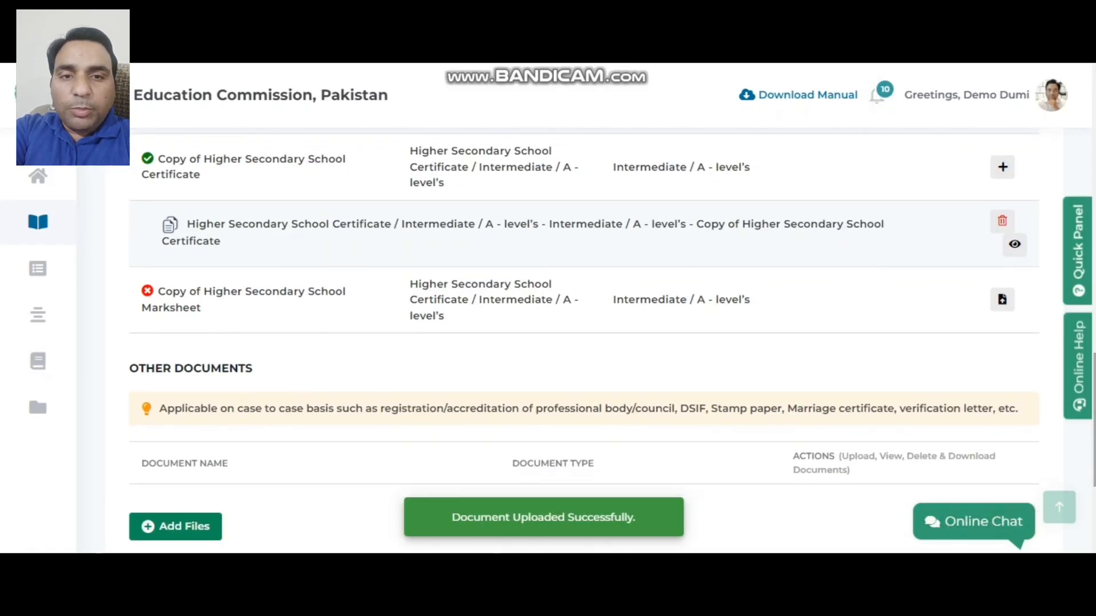
click(1002, 299)
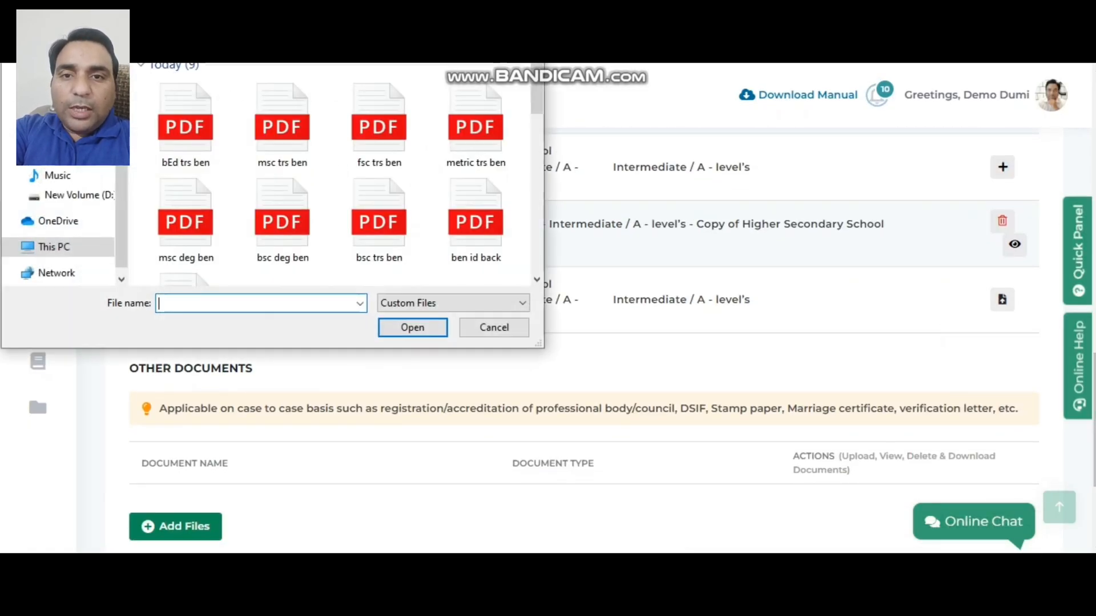
click(379, 124)
click(413, 327)
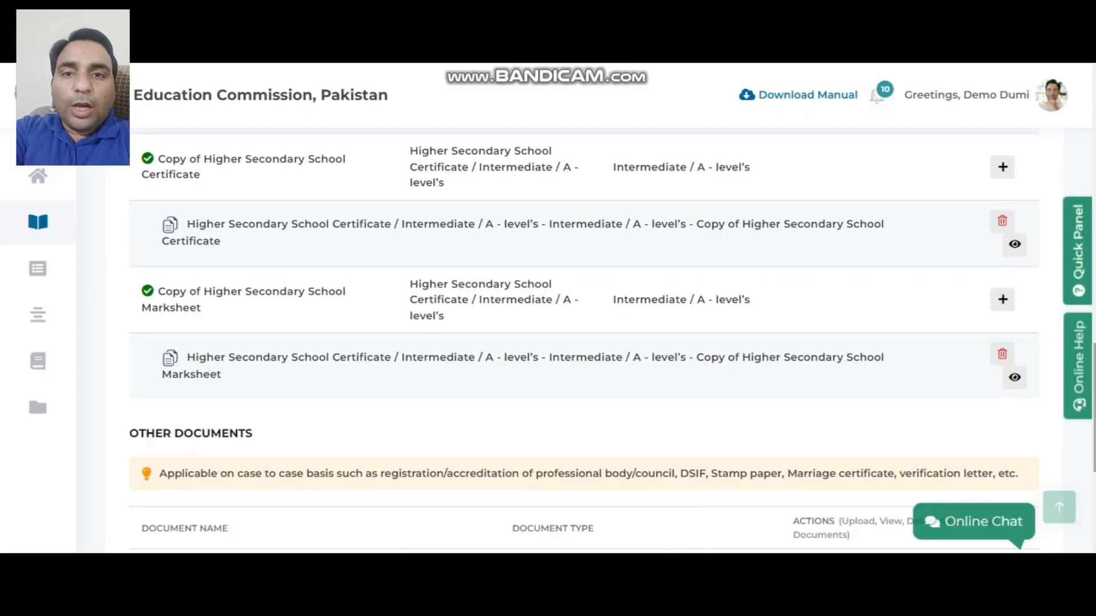
scroll(583, 313, down, 1)
scroll(584, 314, down, 1)
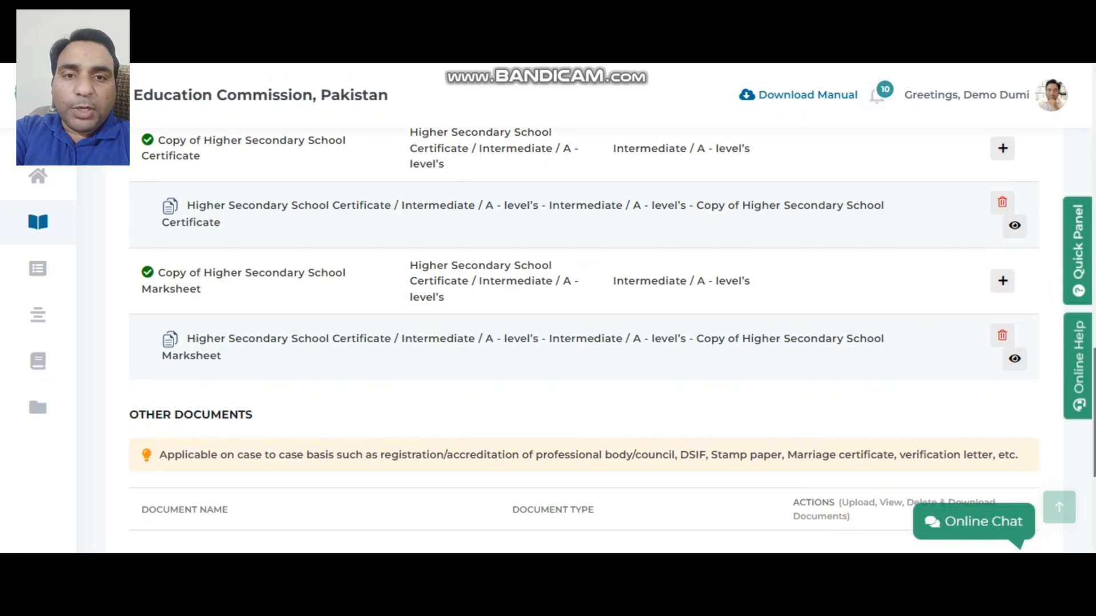
scroll(584, 314, up, 5)
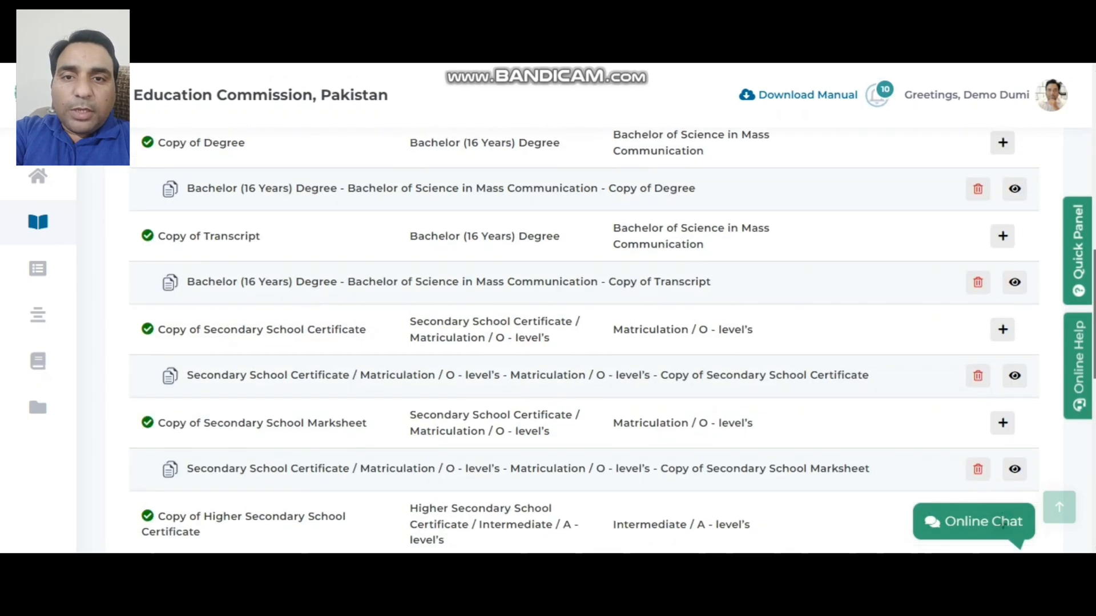
scroll(583, 314, down, 3)
scroll(584, 341, down, 7)
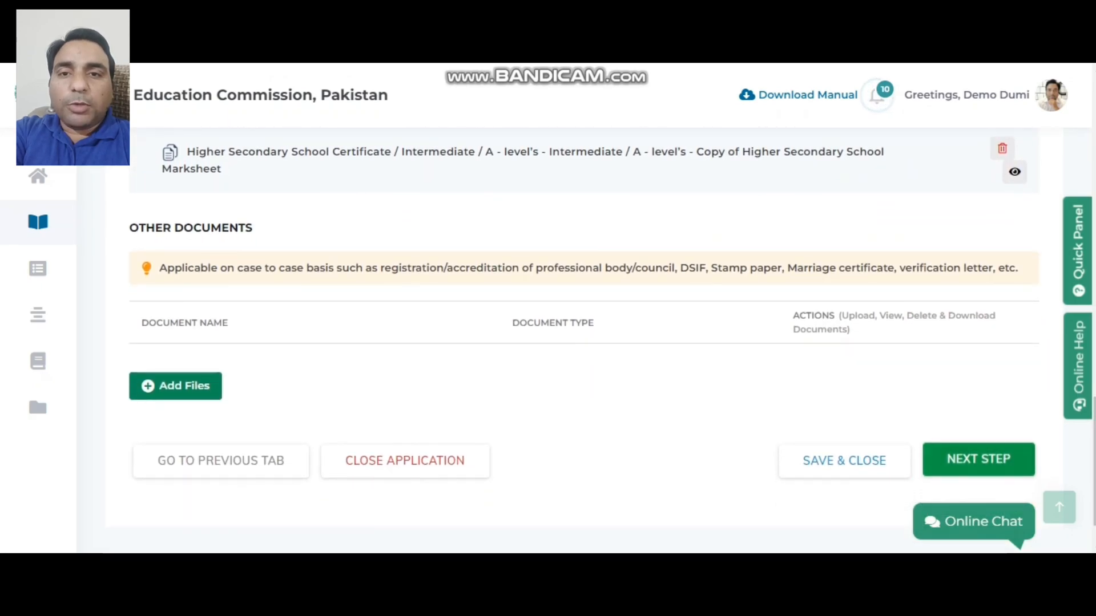
Step: Move to Verify Details and tick the no-variation personal-details and genuine-degrees declaration boxes
click(978, 458)
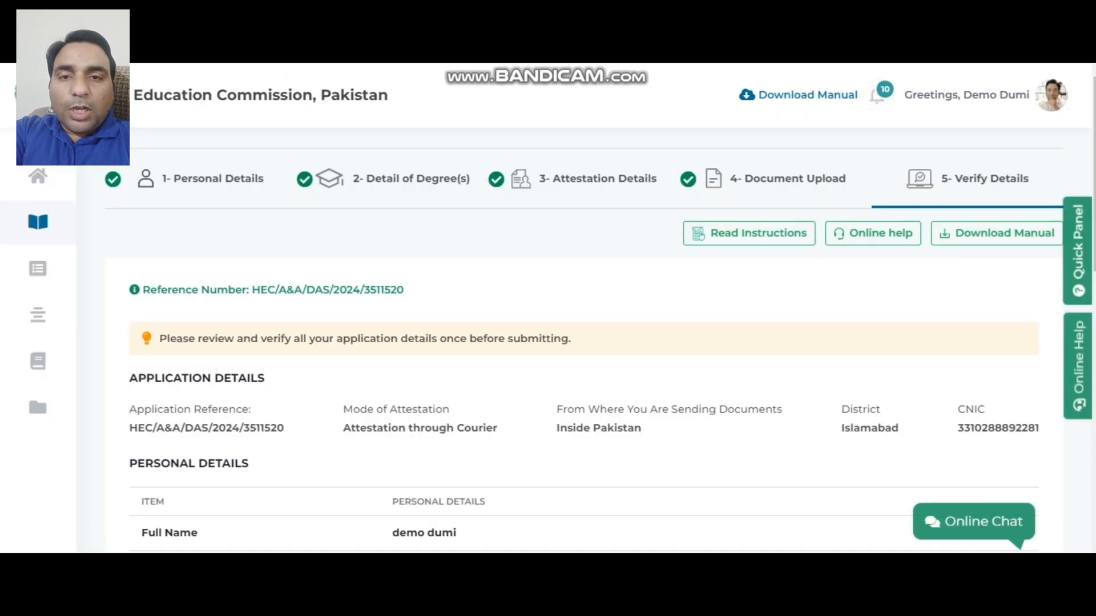
scroll(36, 389, down, 3)
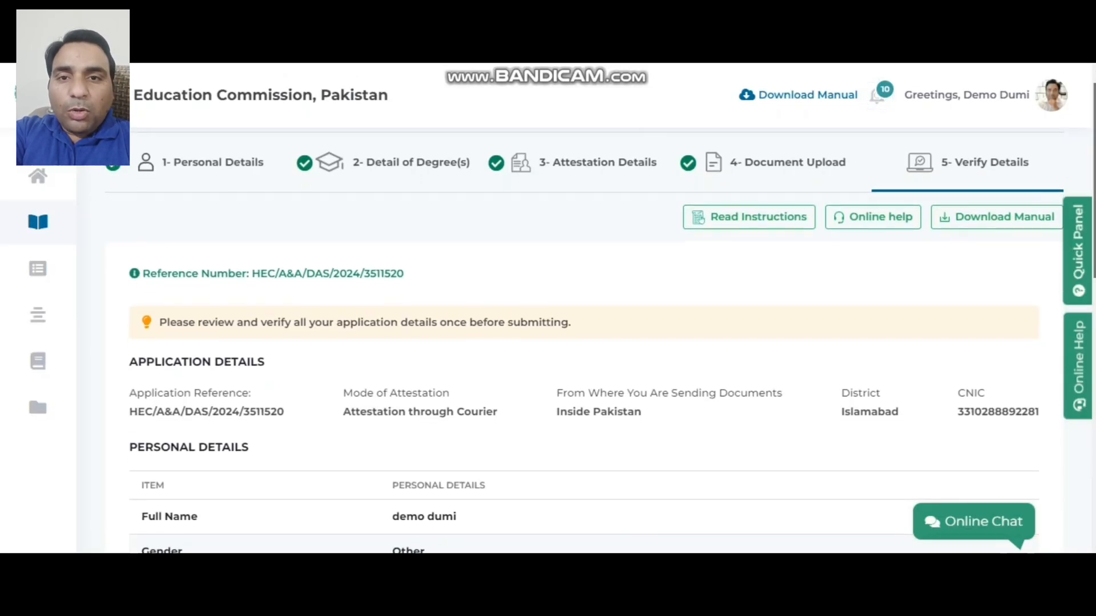
scroll(35, 390, down, 3)
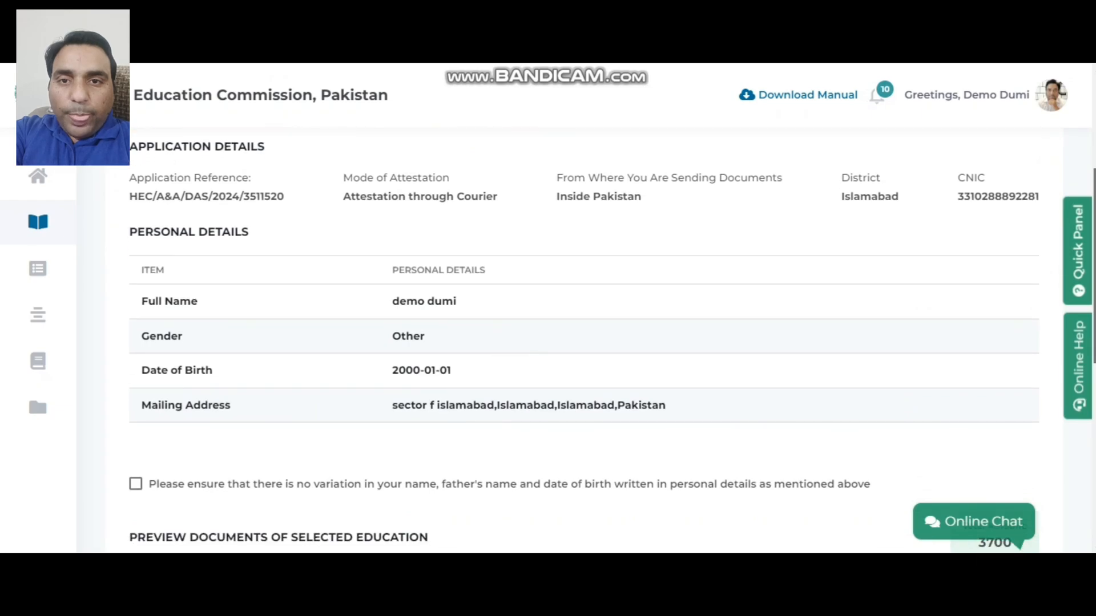
scroll(36, 389, down, 4)
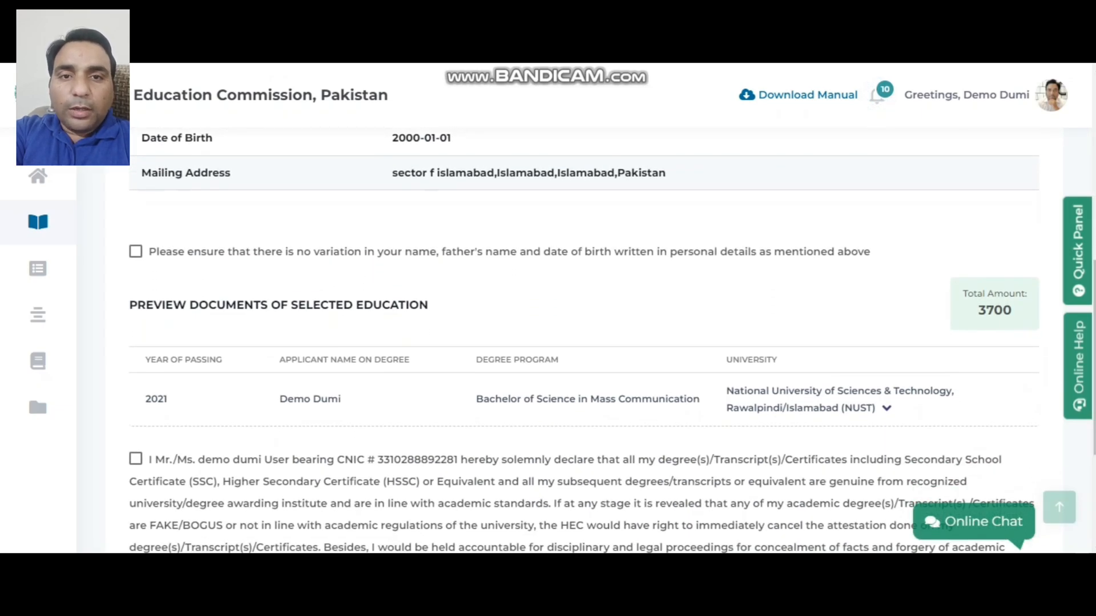
click(136, 252)
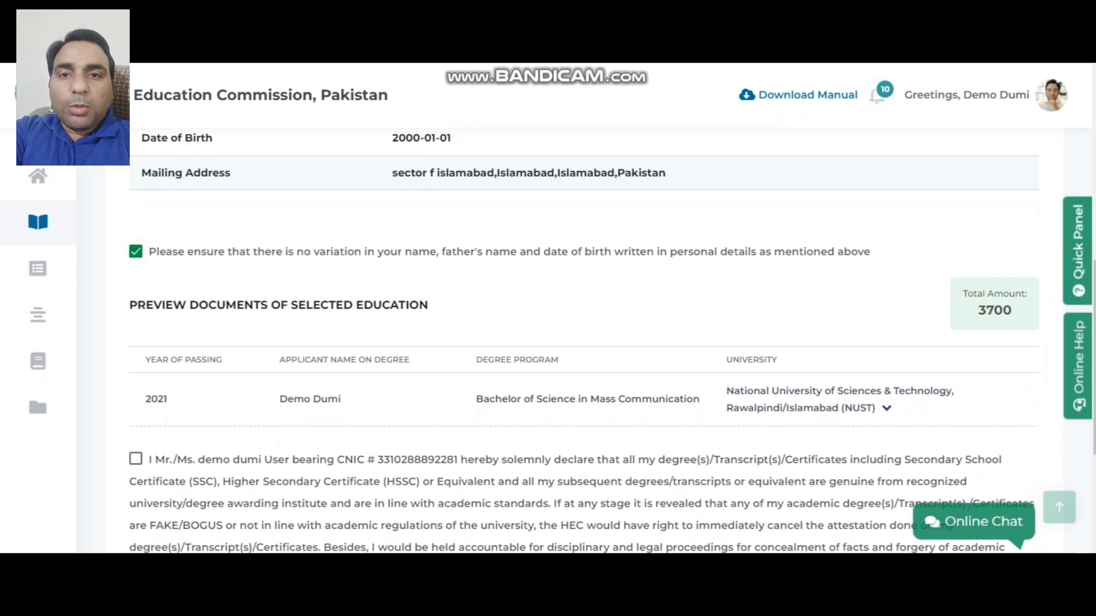
scroll(36, 389, down, 3)
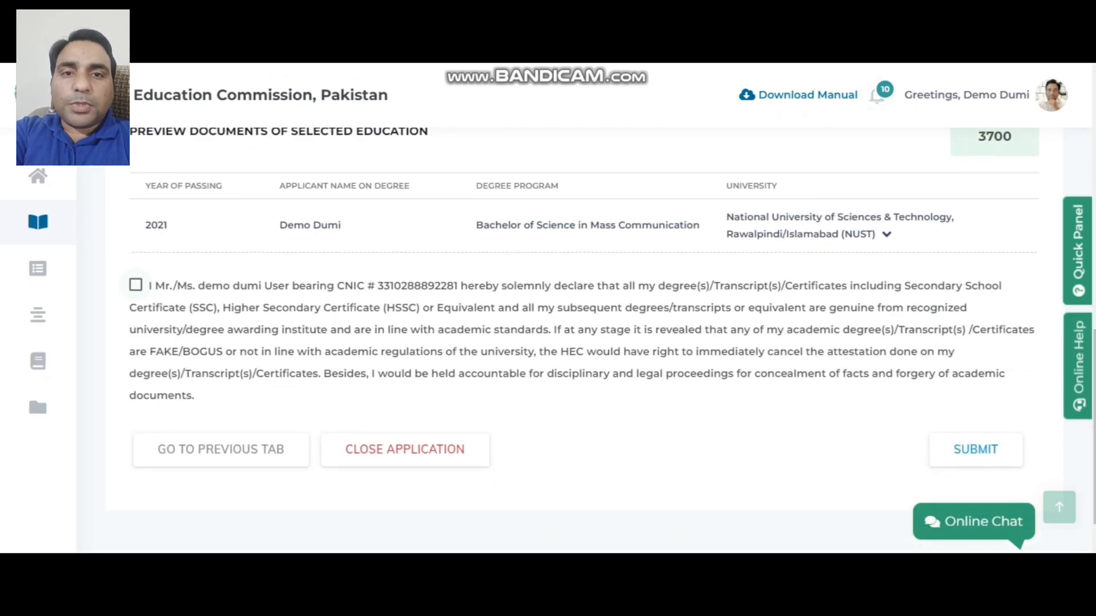
click(136, 285)
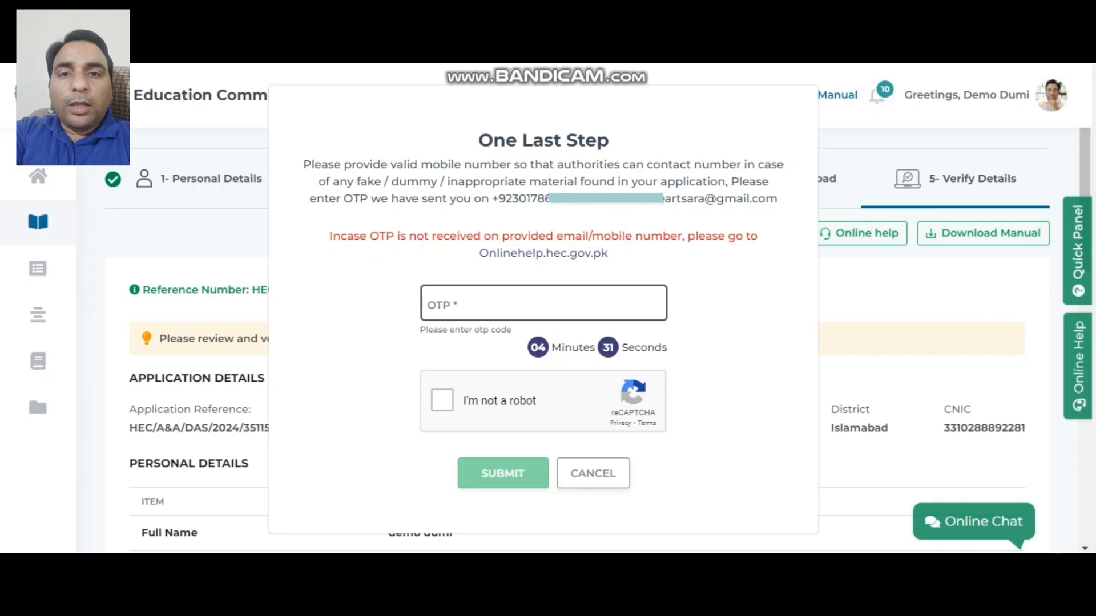
Step: Enter the one-time verification code, pass the reCAPTCHA, and submit the application
click(543, 304)
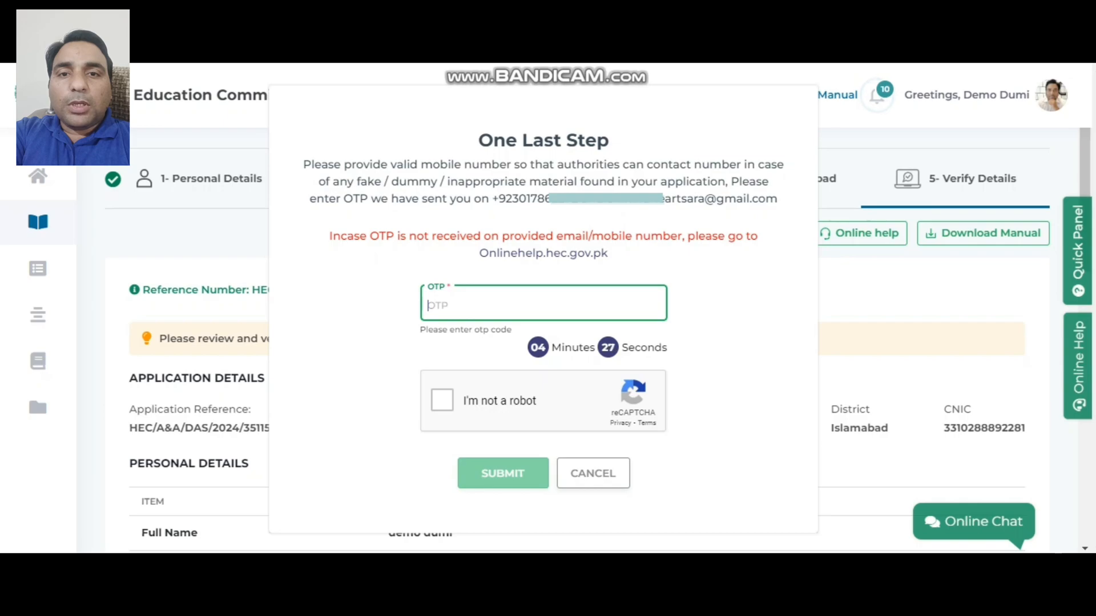
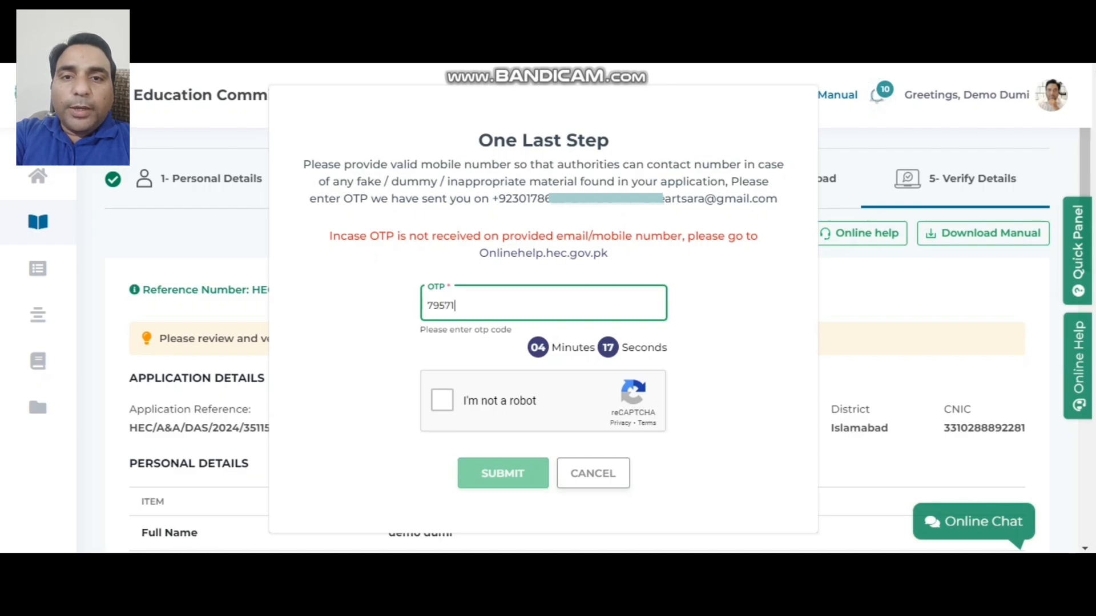
click(442, 400)
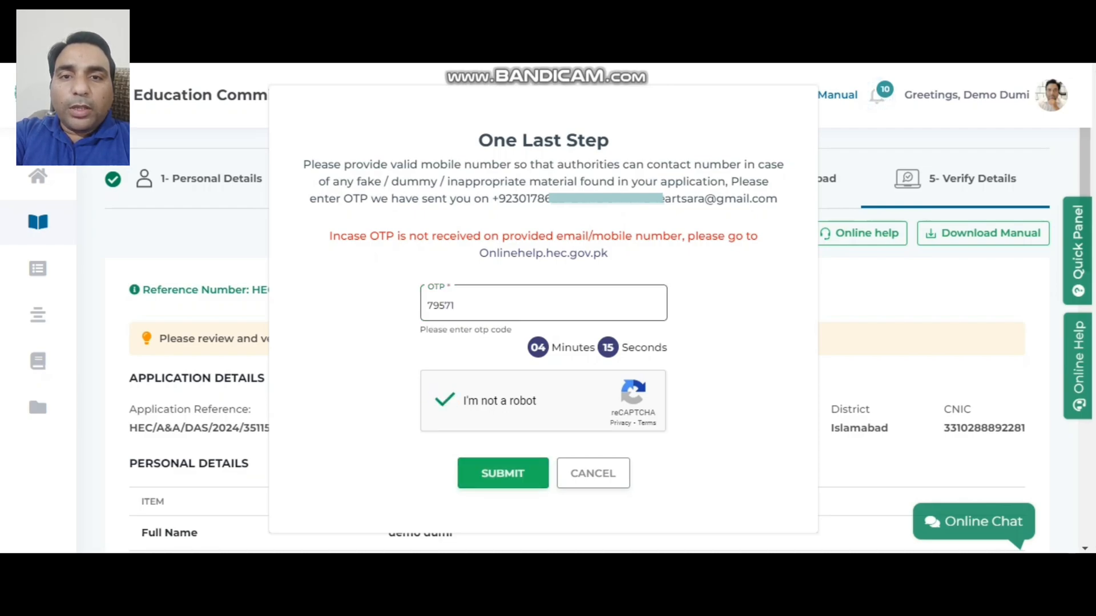
click(502, 473)
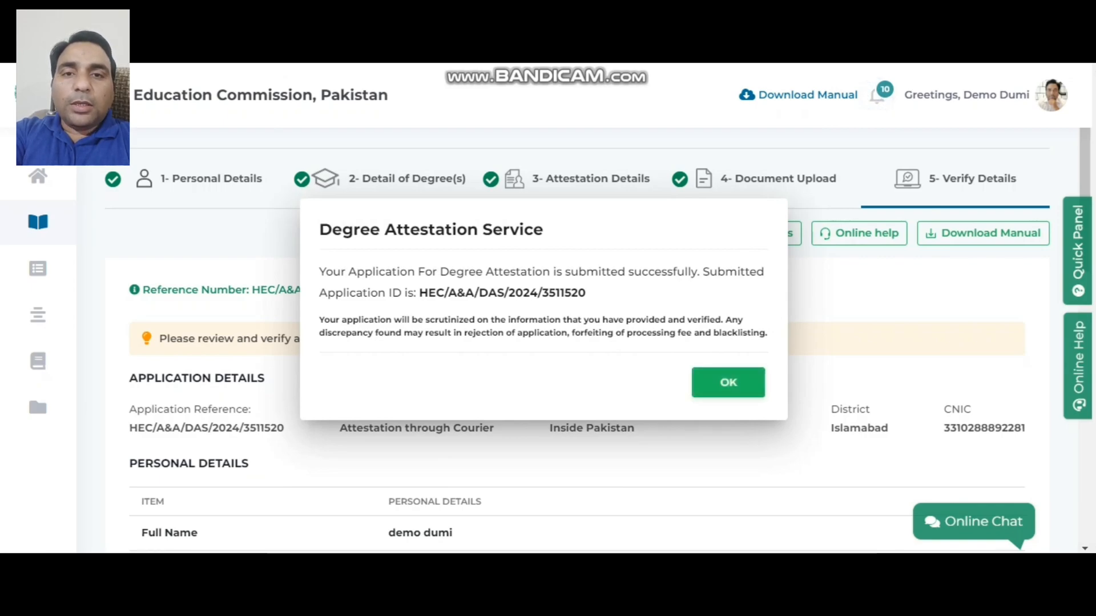
Step: Dismiss both submission notices, view the application's tracking history, then return to the dashboard
click(728, 383)
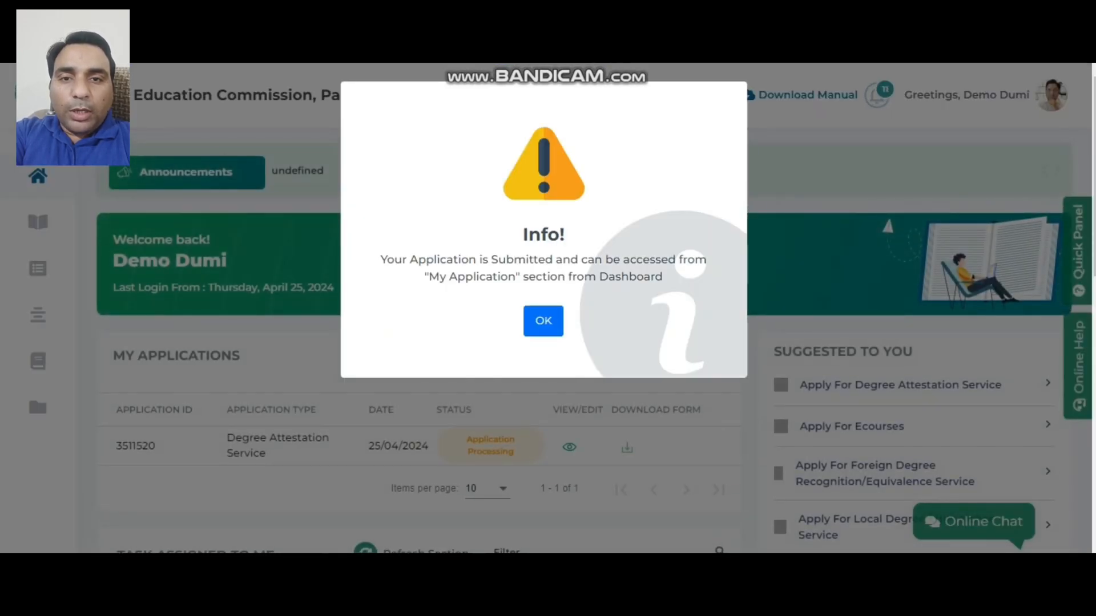
click(544, 321)
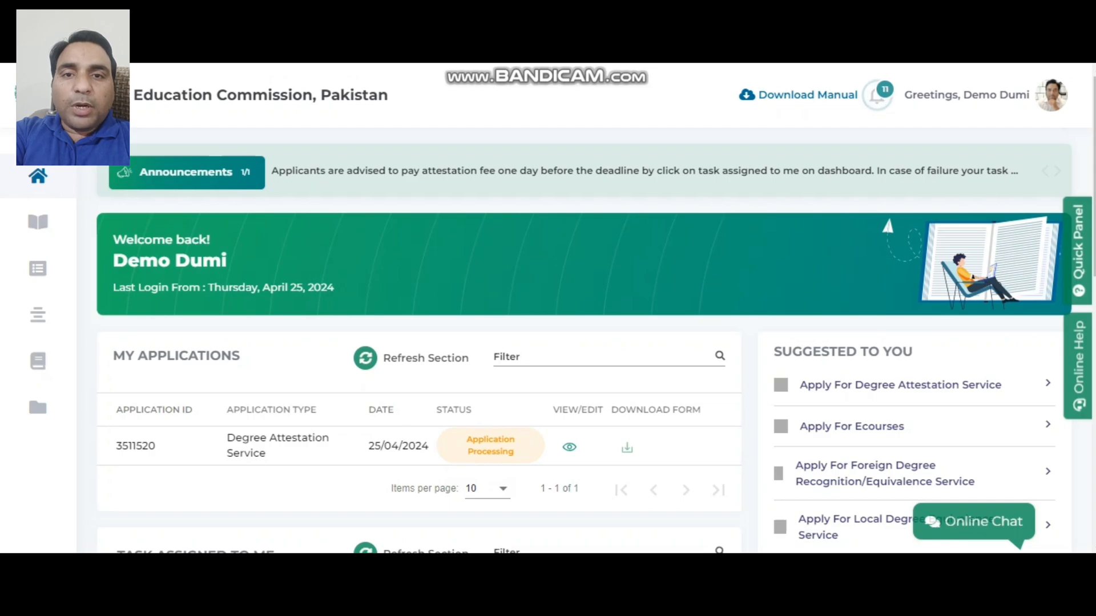
click(490, 445)
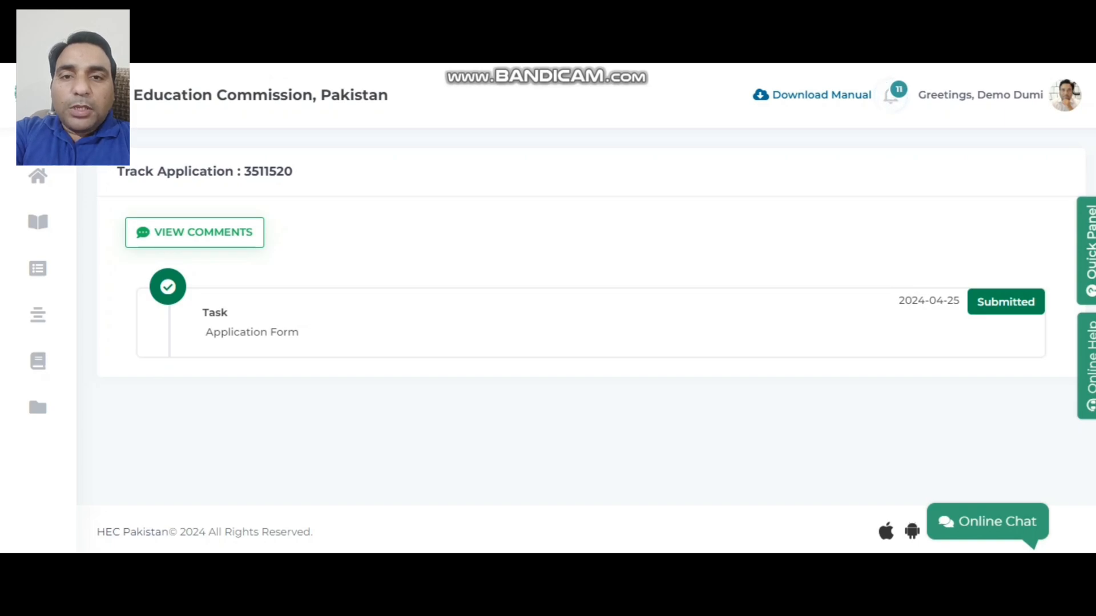
key(alt+Left)
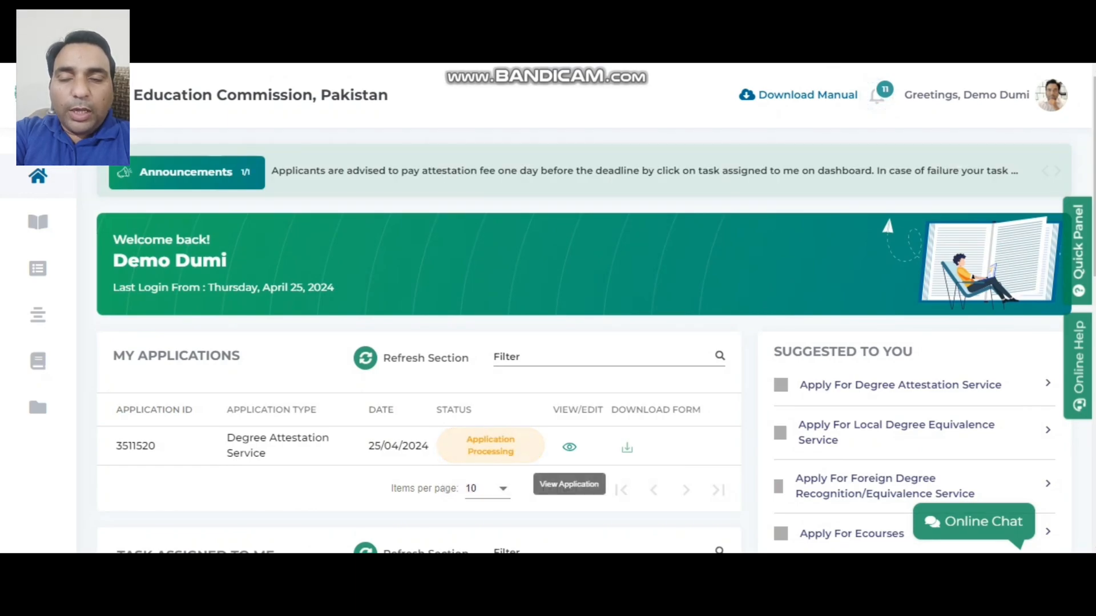
Step: Cancel the submitted application from its details view, confirming the warning, then log out
click(569, 447)
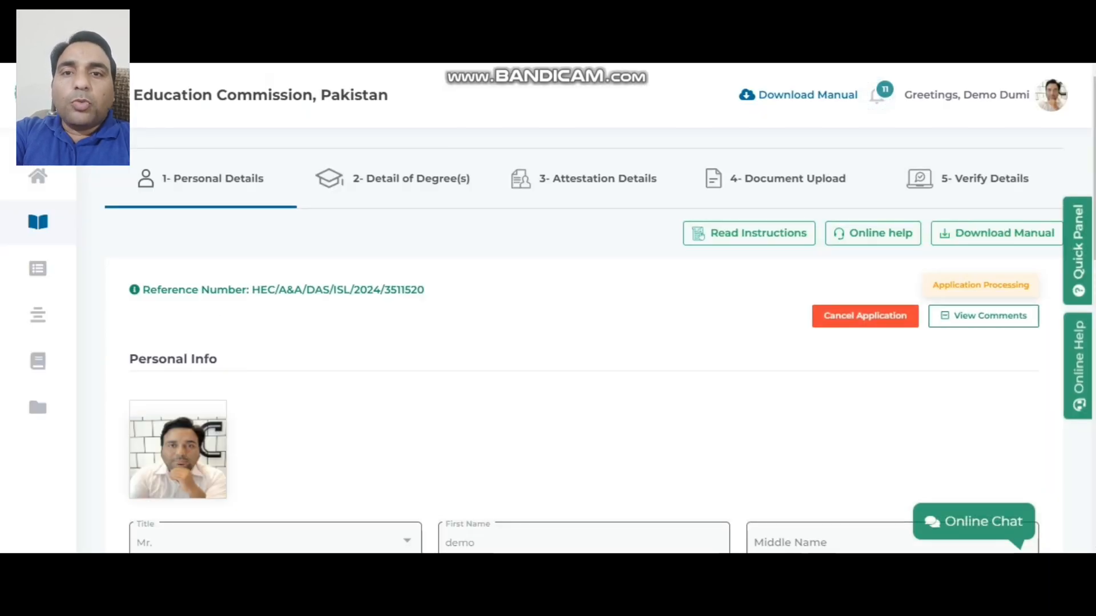
click(864, 316)
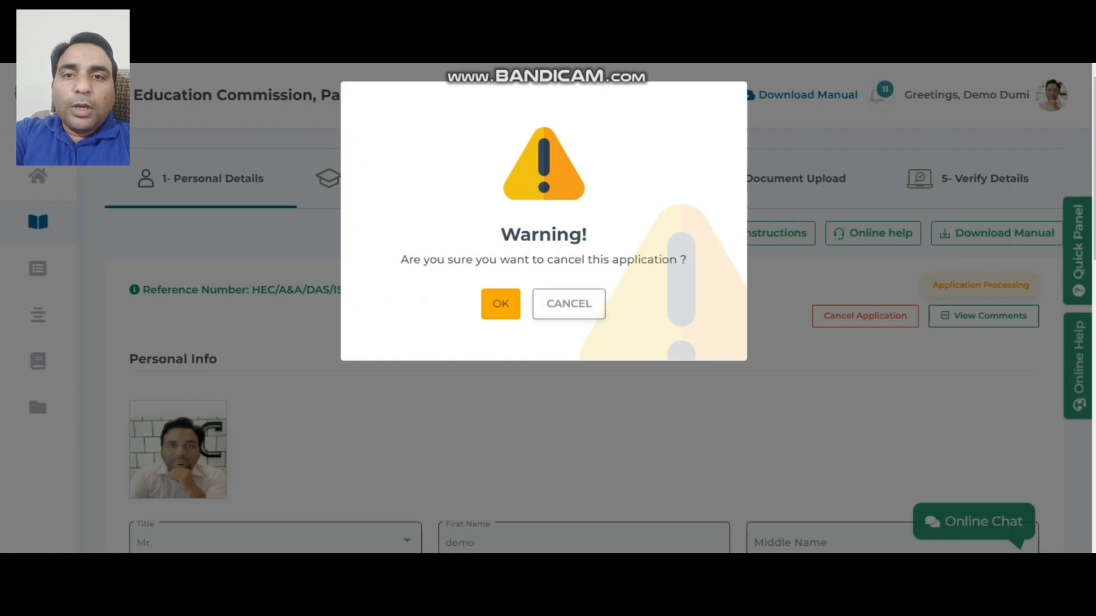
click(500, 304)
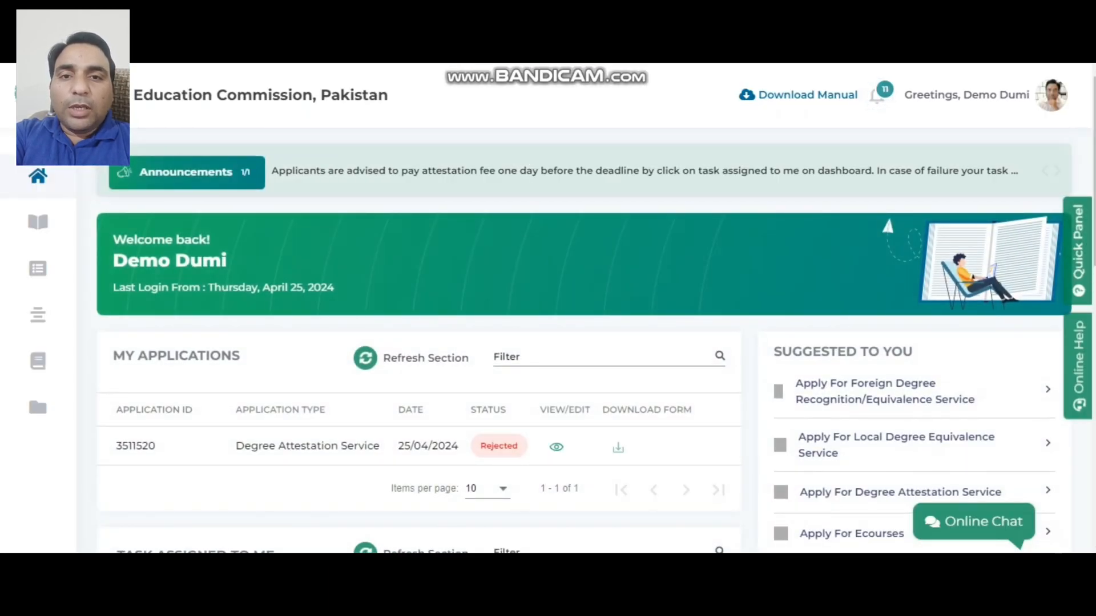
click(1052, 96)
click(827, 270)
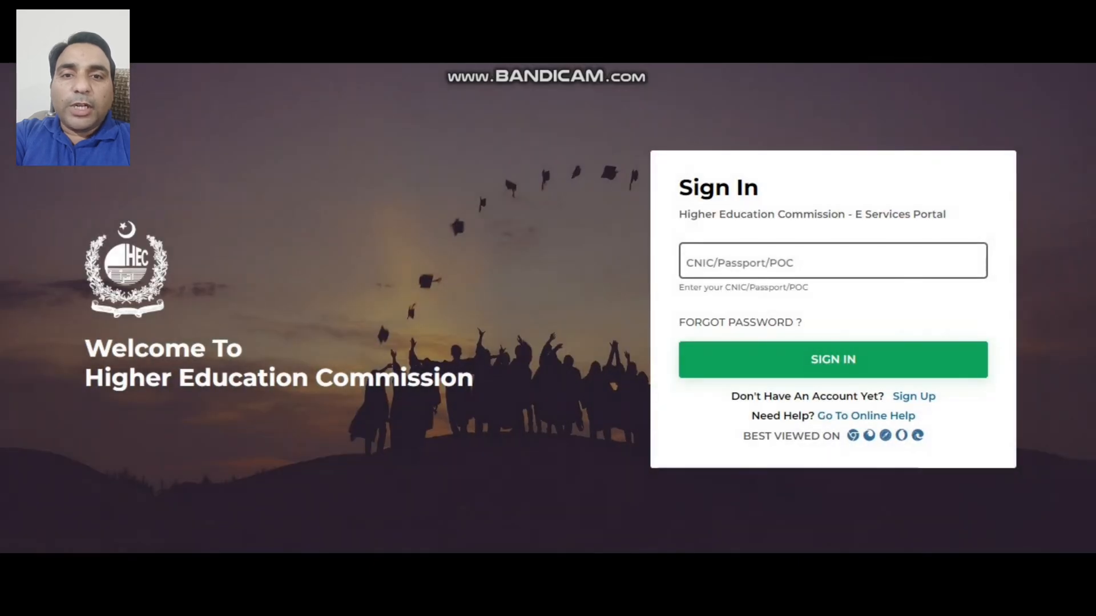